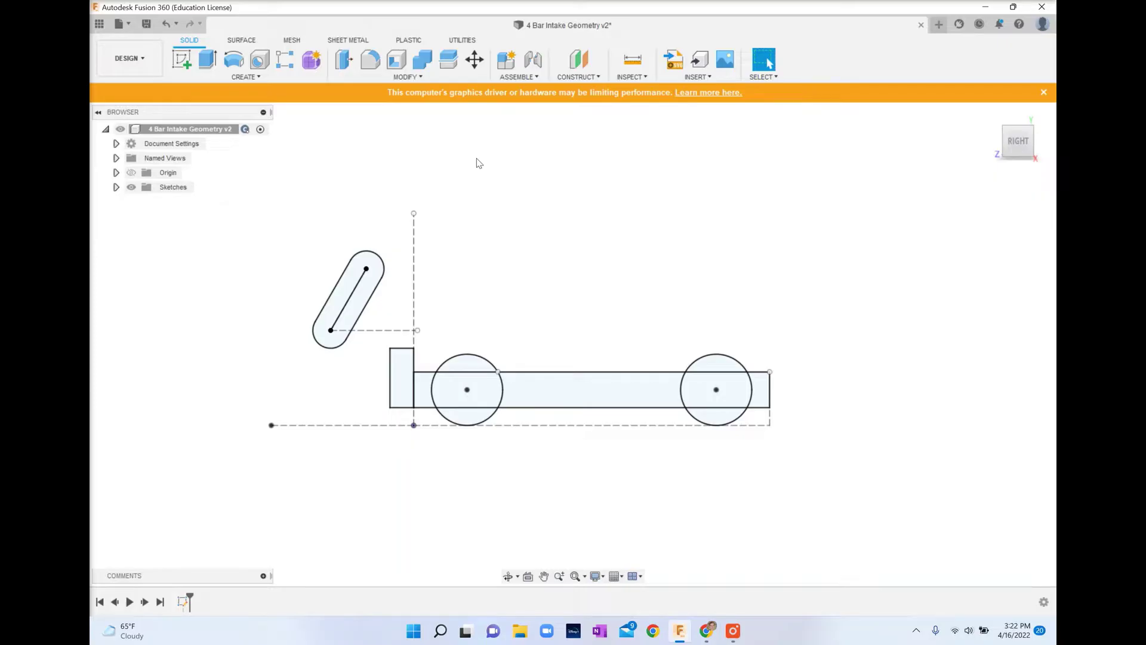
# Open the sketch containing the chassis, wheels and angled intake slot for editing.
pyautogui.scroll(1, 477, 160)
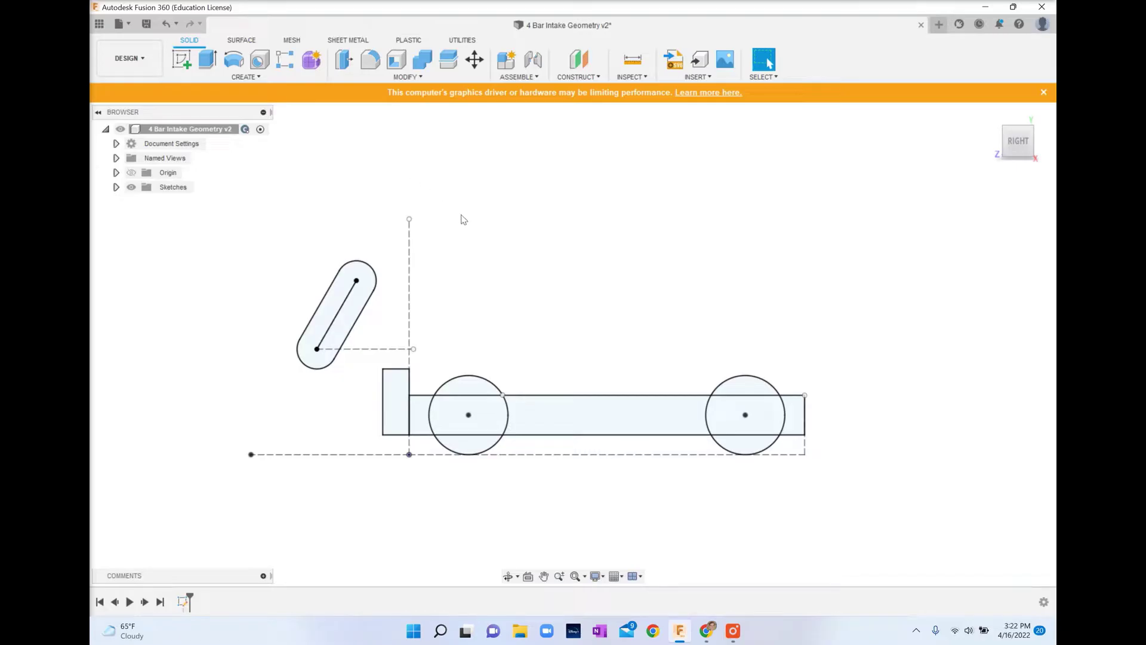
pyautogui.scroll(1, 503, 258)
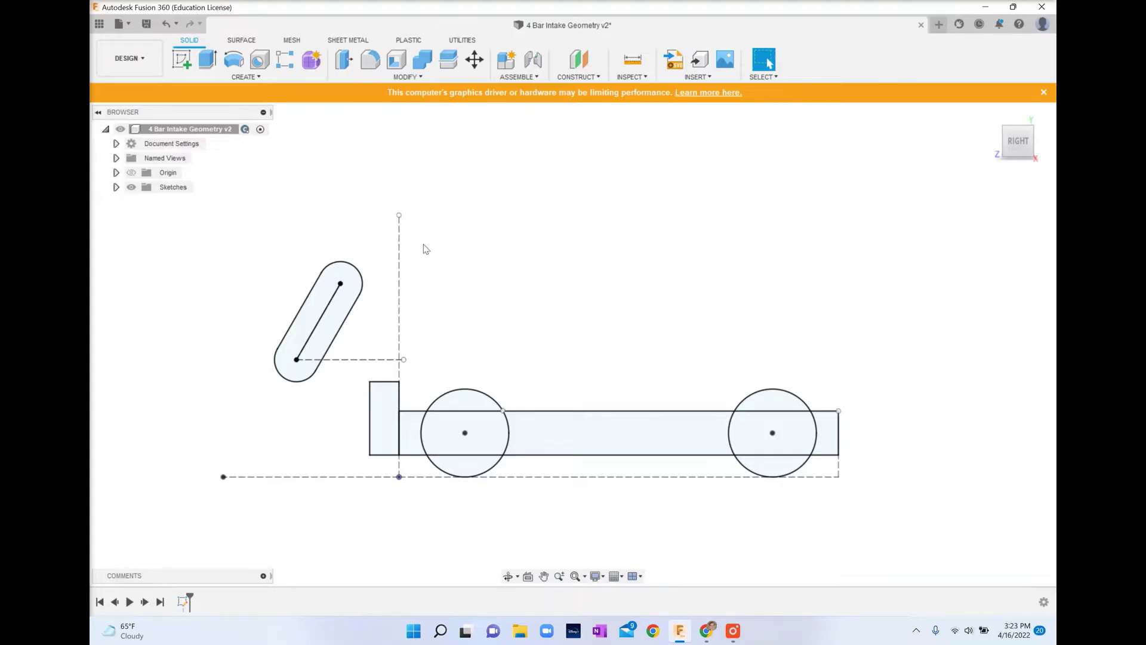
pyautogui.rightClick(183, 601)
pyautogui.click(226, 482)
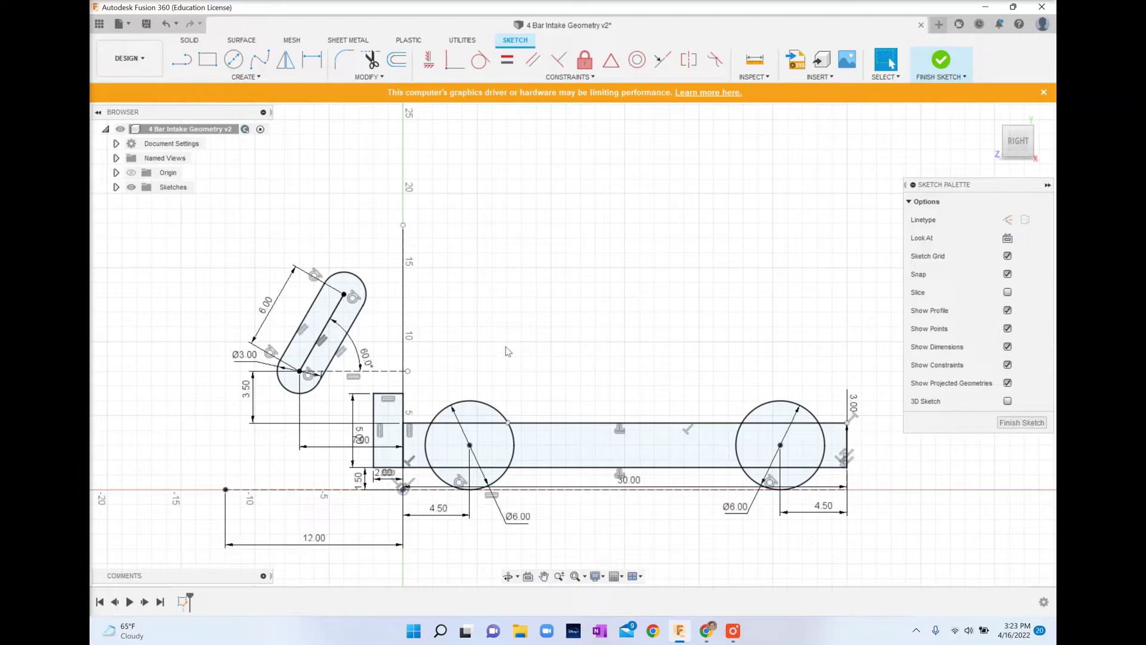
# Draw a line from the front wheel's centre to the 60° slot's lower centre, and a circle around the wheel centre through that same point.
pyautogui.press('l')
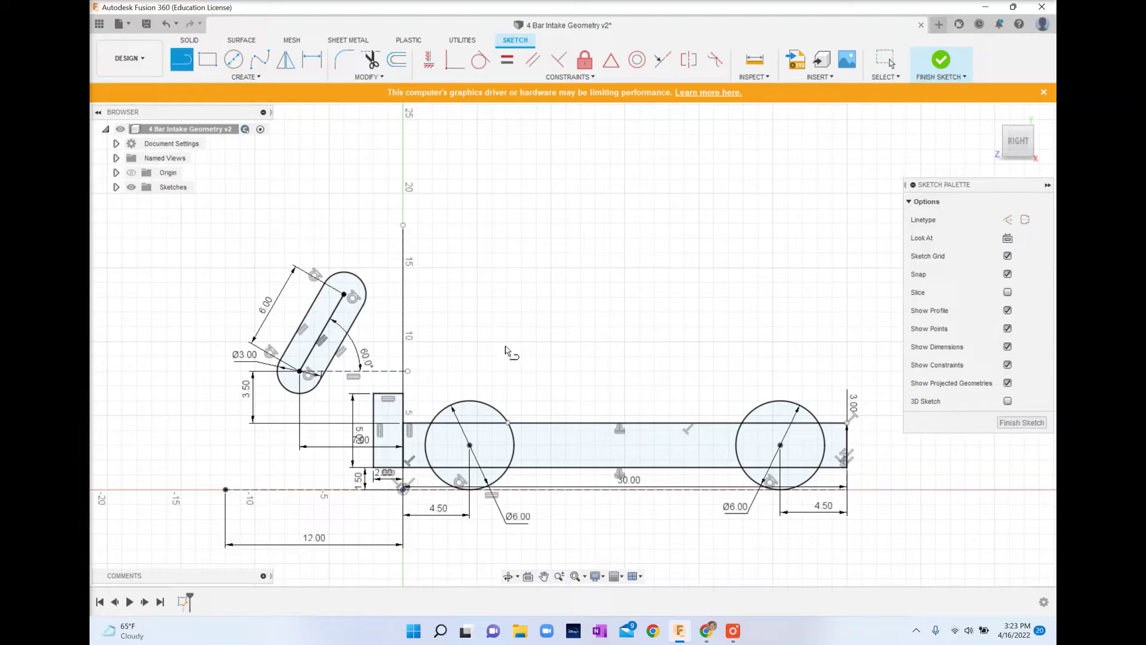
pyautogui.click(470, 445)
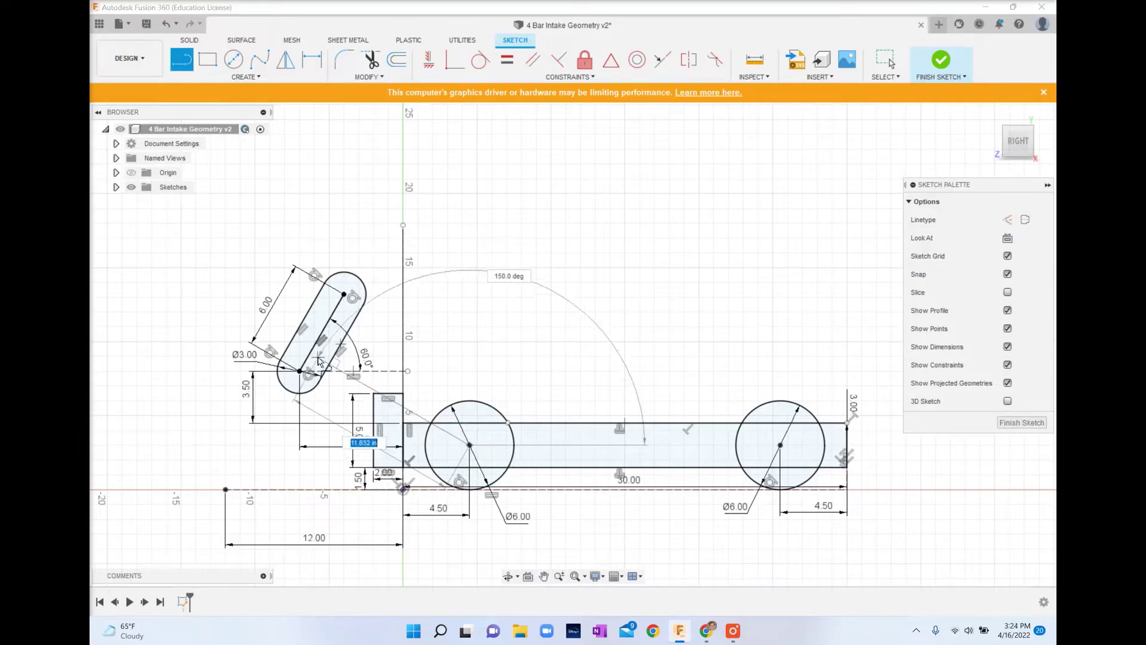
pyautogui.click(301, 372)
pyautogui.press('Escape')
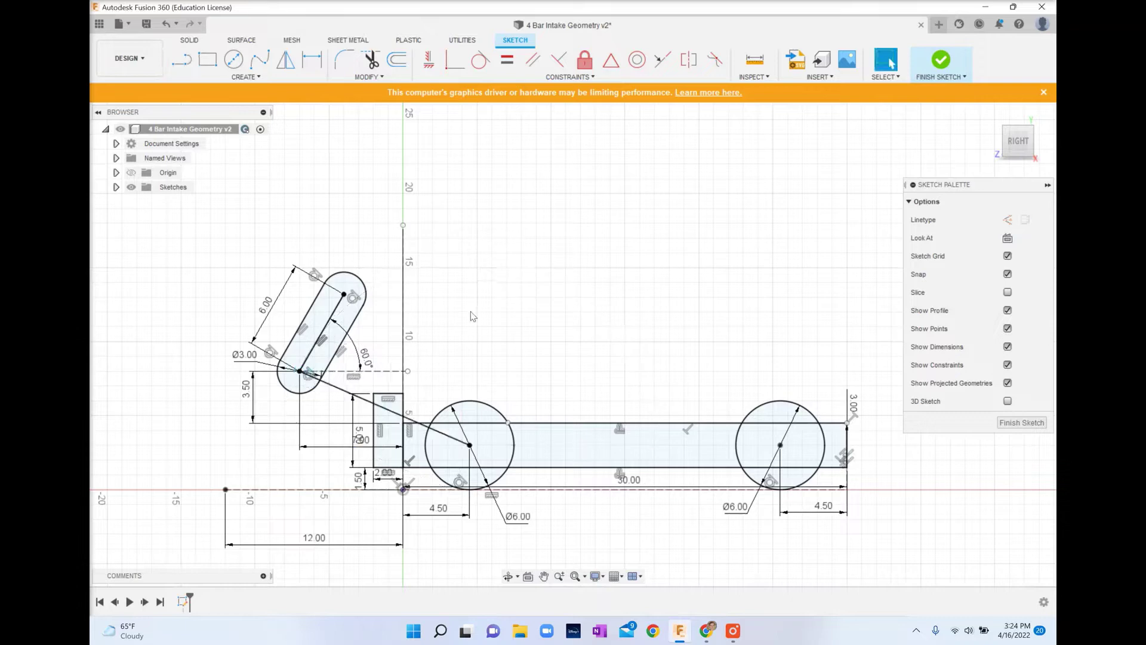
pyautogui.press('c')
pyautogui.click(470, 445)
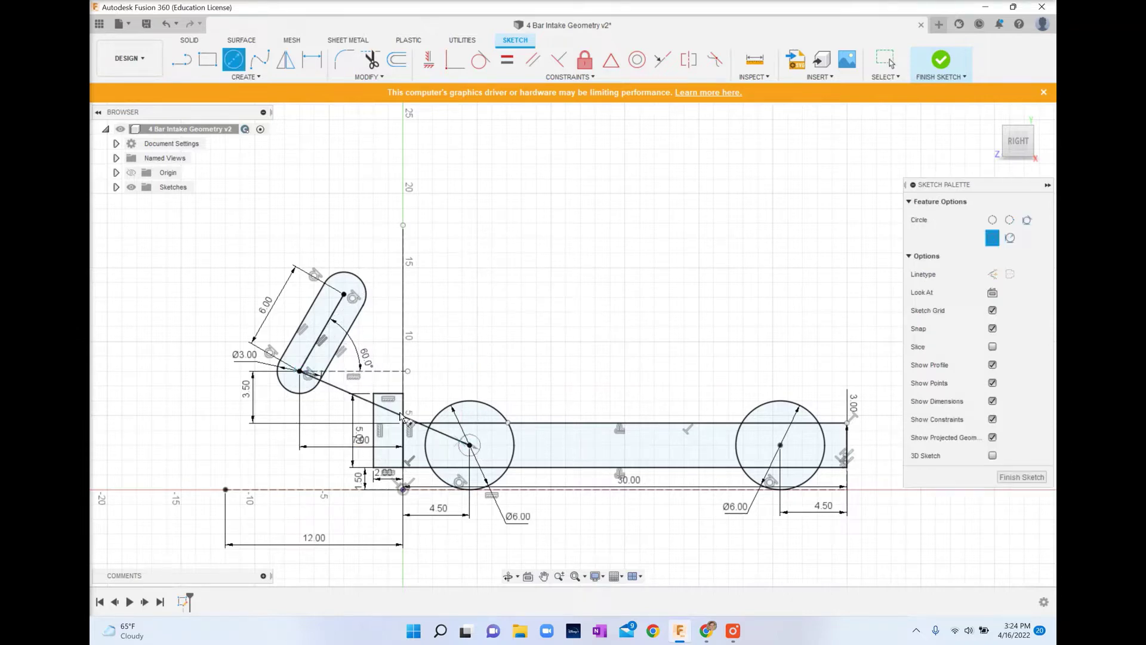
pyautogui.click(300, 372)
pyautogui.press('Escape')
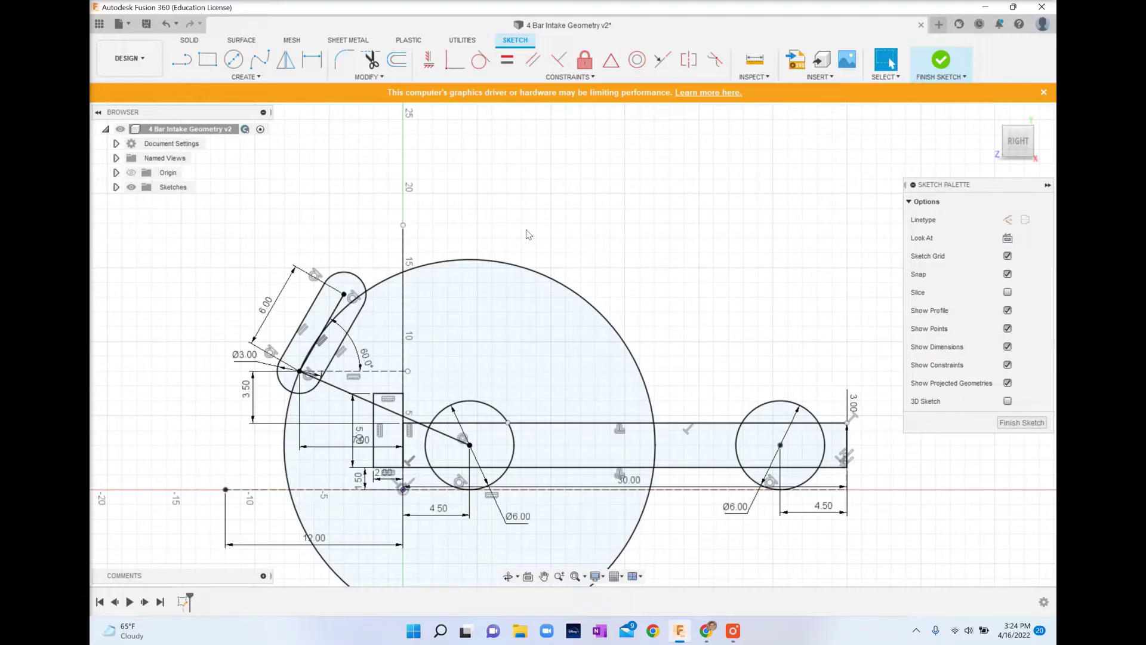
# Delete the large circle and the line joining the front wheel's centre to the 60° slot.
pyautogui.click(512, 264)
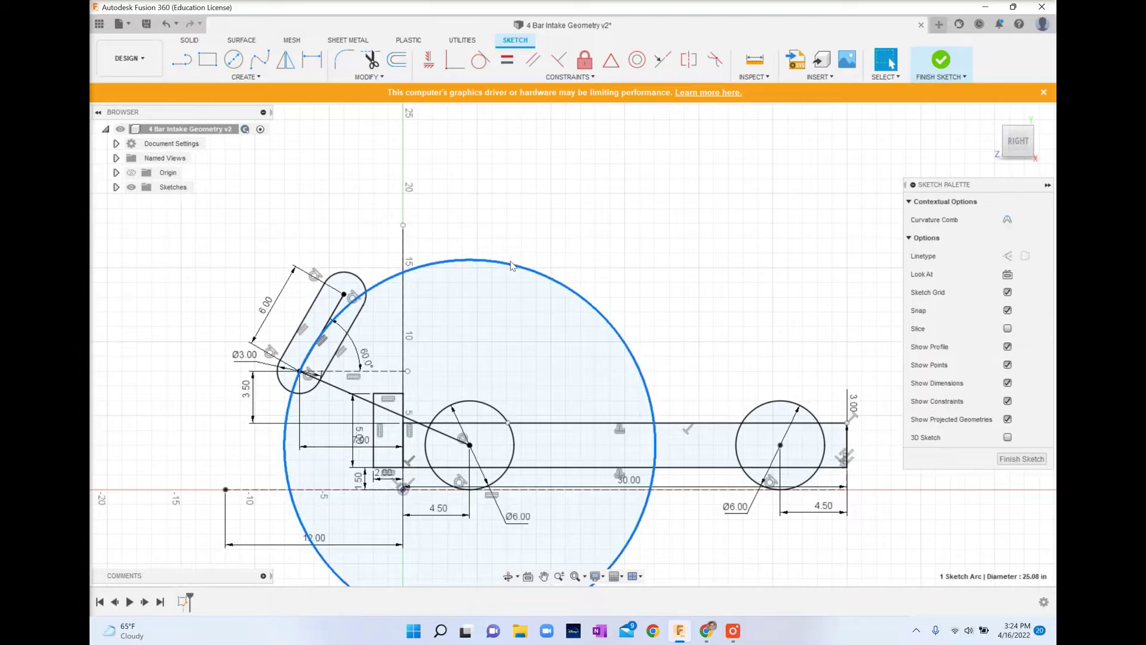
pyautogui.press('Delete')
pyautogui.scroll(1, 330, 270)
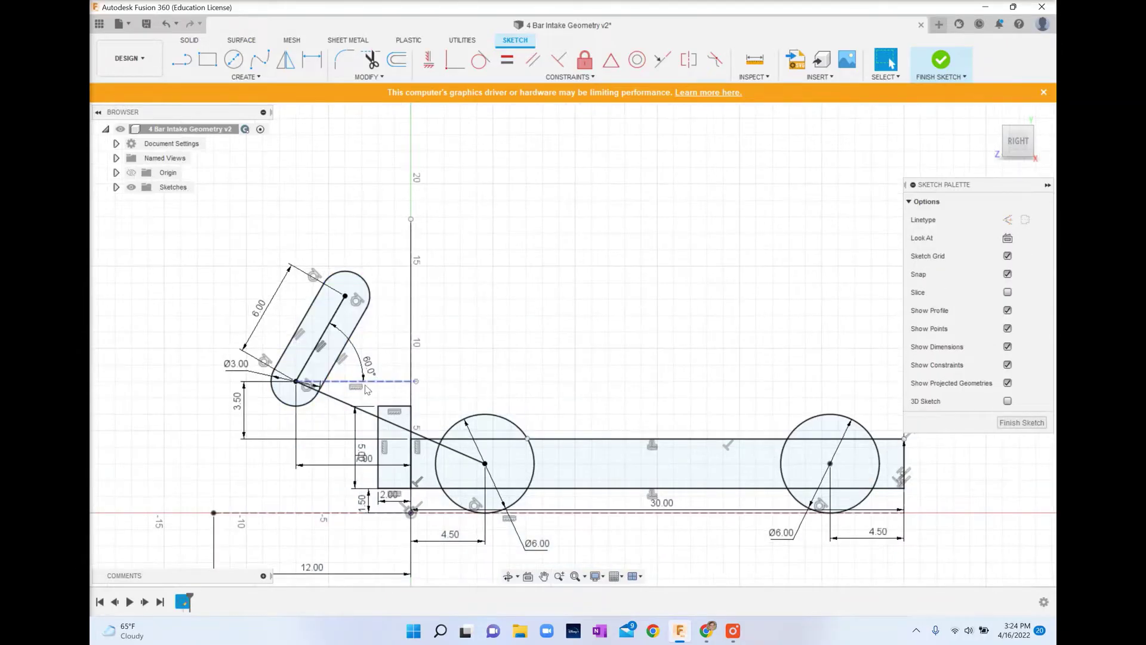
pyautogui.click(342, 403)
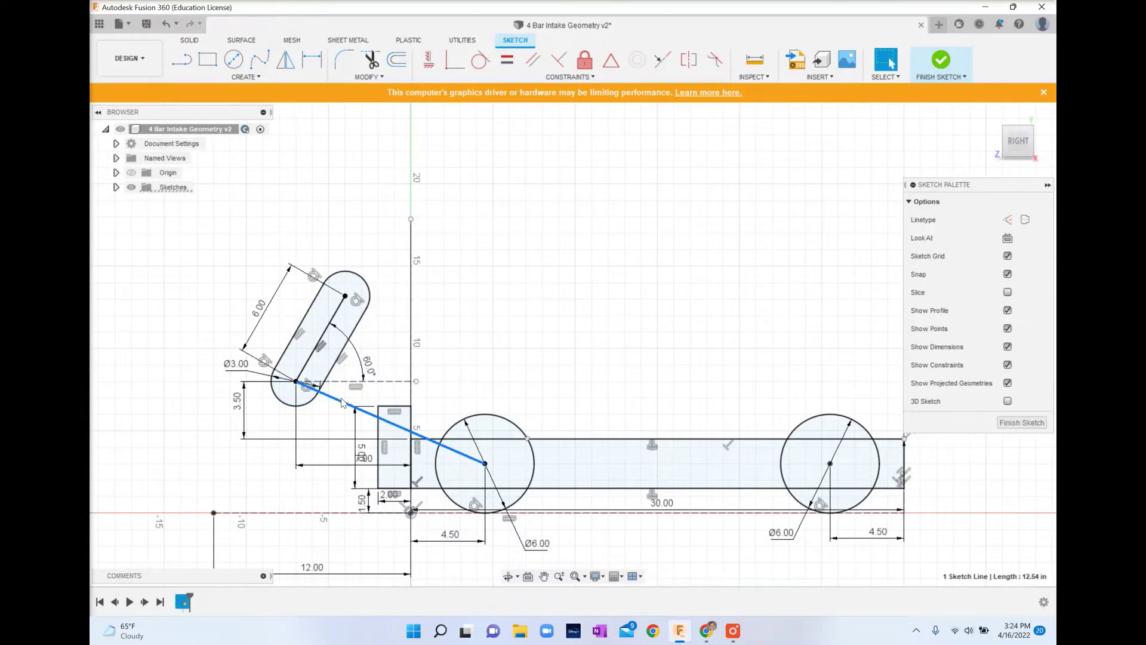
pyautogui.press('Delete')
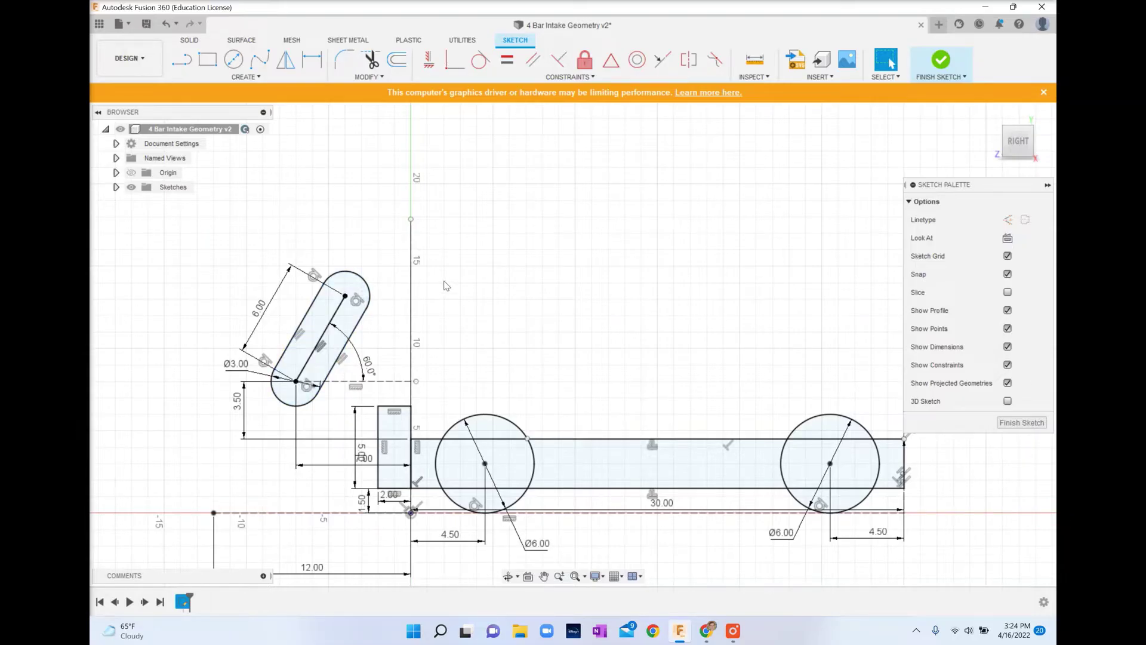
# Offset the tall vertical line at the front of the chassis 2 in toward the wheels.
pyautogui.press('o')
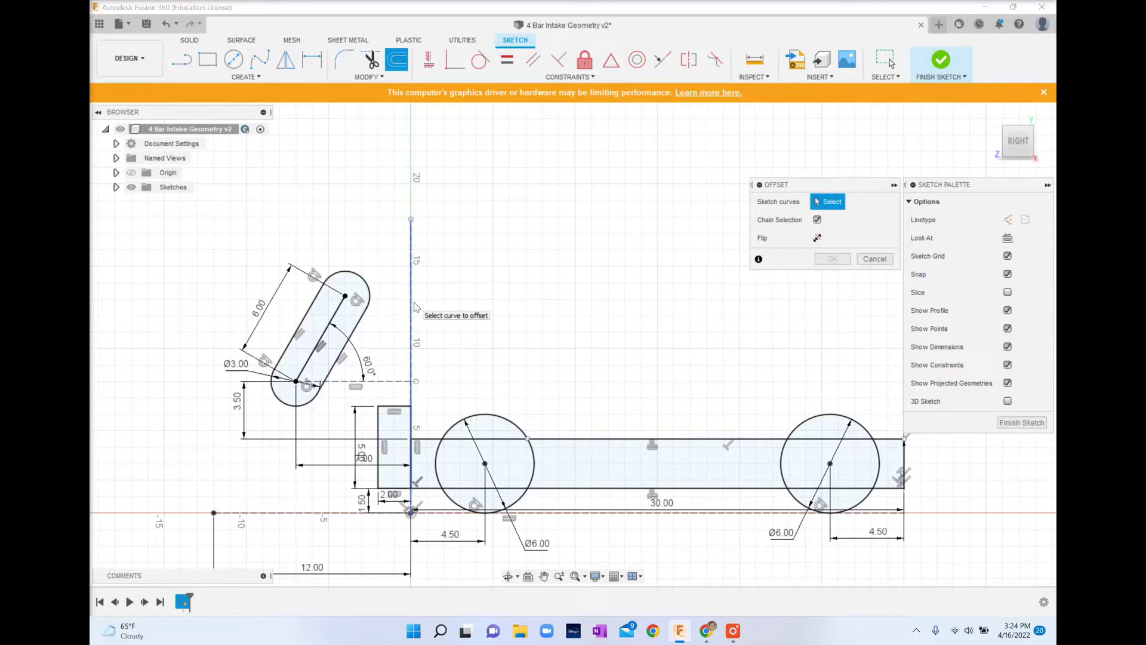
pyautogui.click(413, 303)
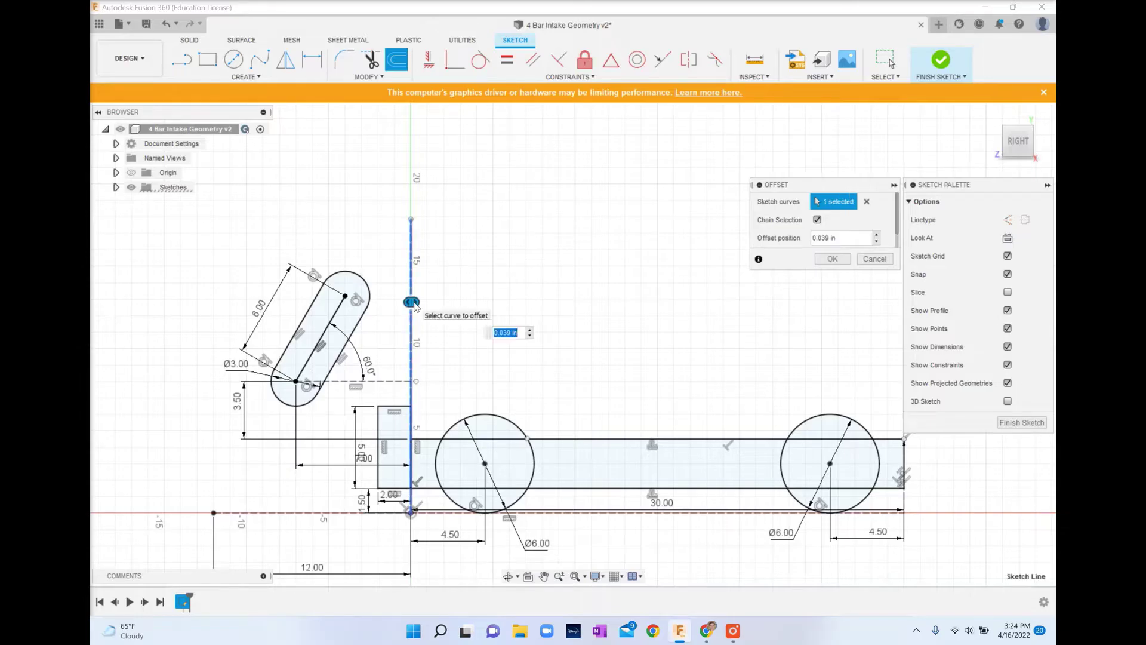
pyautogui.write('2')
pyautogui.press('Return')
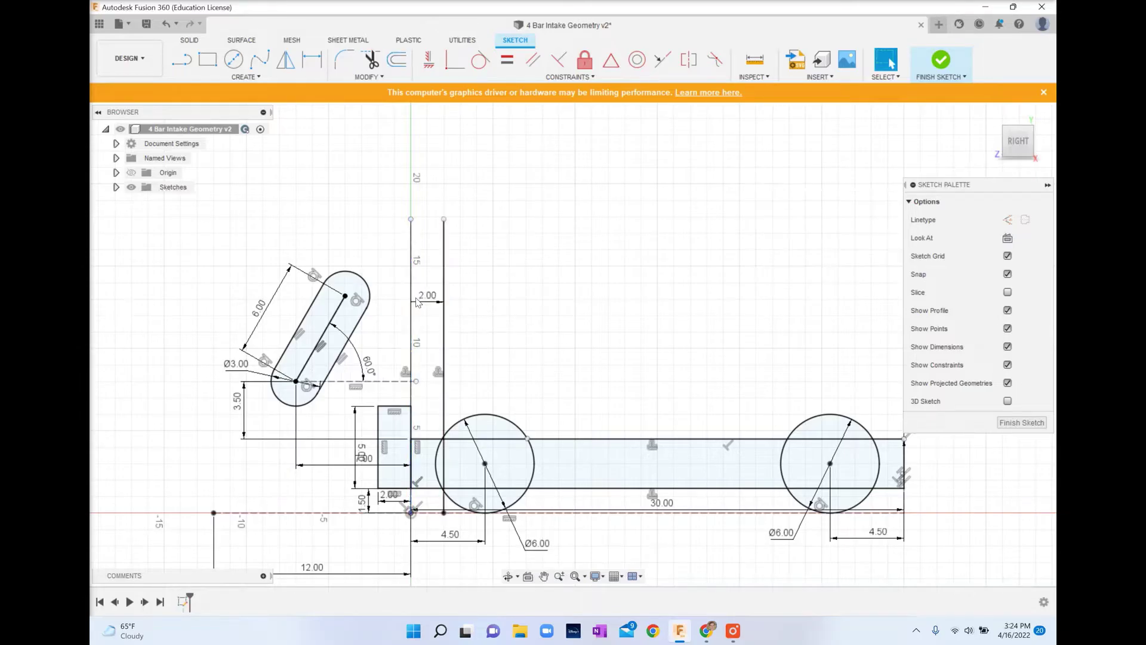
# Convert the offset vertical line to construction geometry.
pyautogui.rightClick(438, 315)
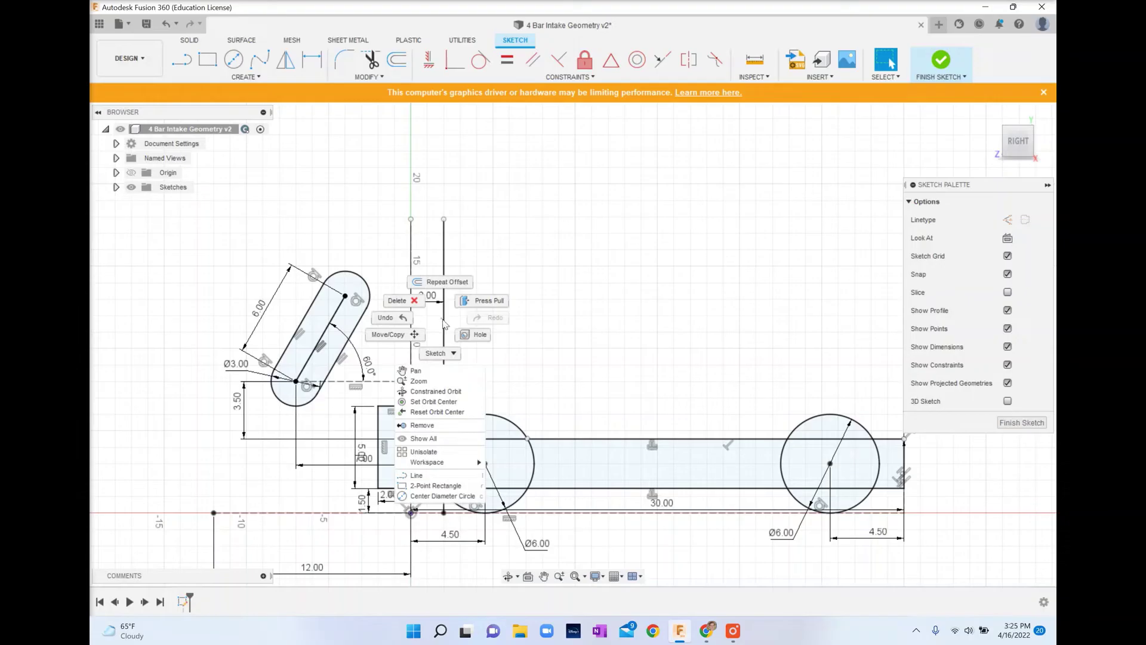
pyautogui.click(469, 326)
pyautogui.click(445, 312)
pyautogui.rightClick(445, 311)
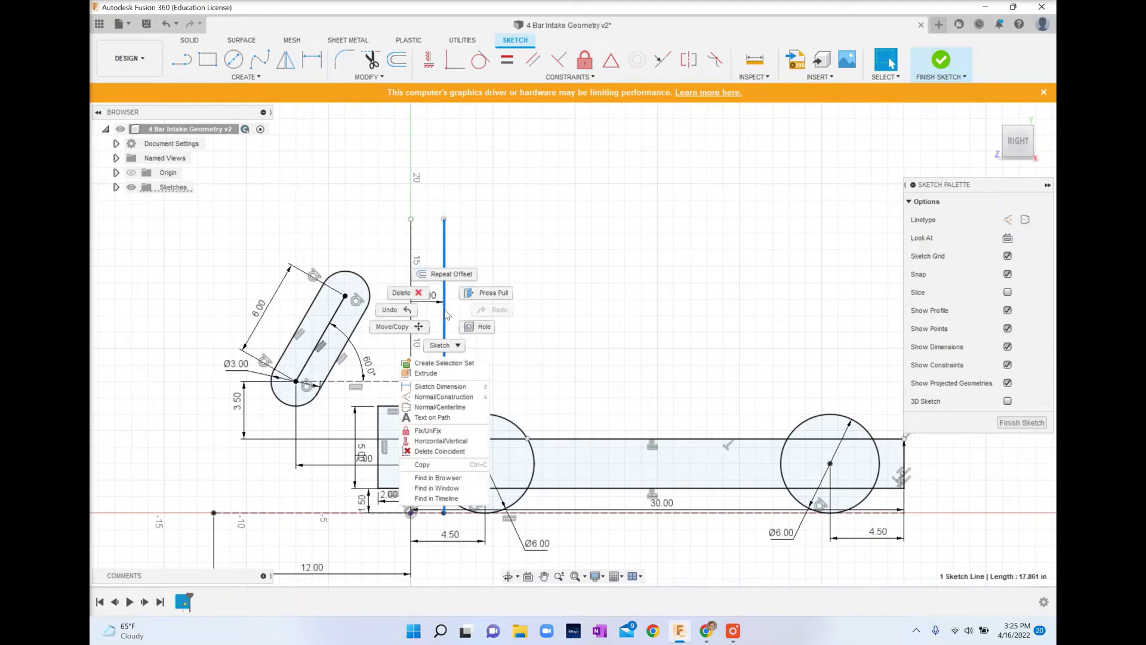
pyautogui.click(443, 391)
pyautogui.click(504, 341)
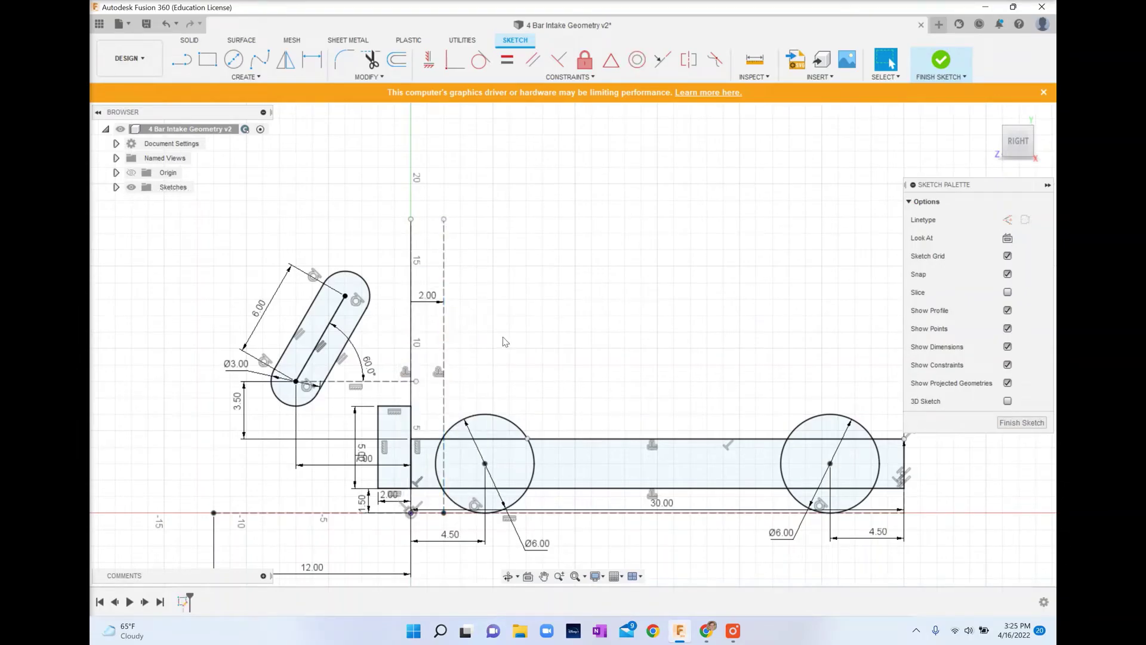
# Sketch a free diagonal line above the chassis behind the construction line and dimension its length to 6 in.
pyautogui.click(305, 364)
pyautogui.press('x')
pyautogui.press('l')
pyautogui.click(502, 326)
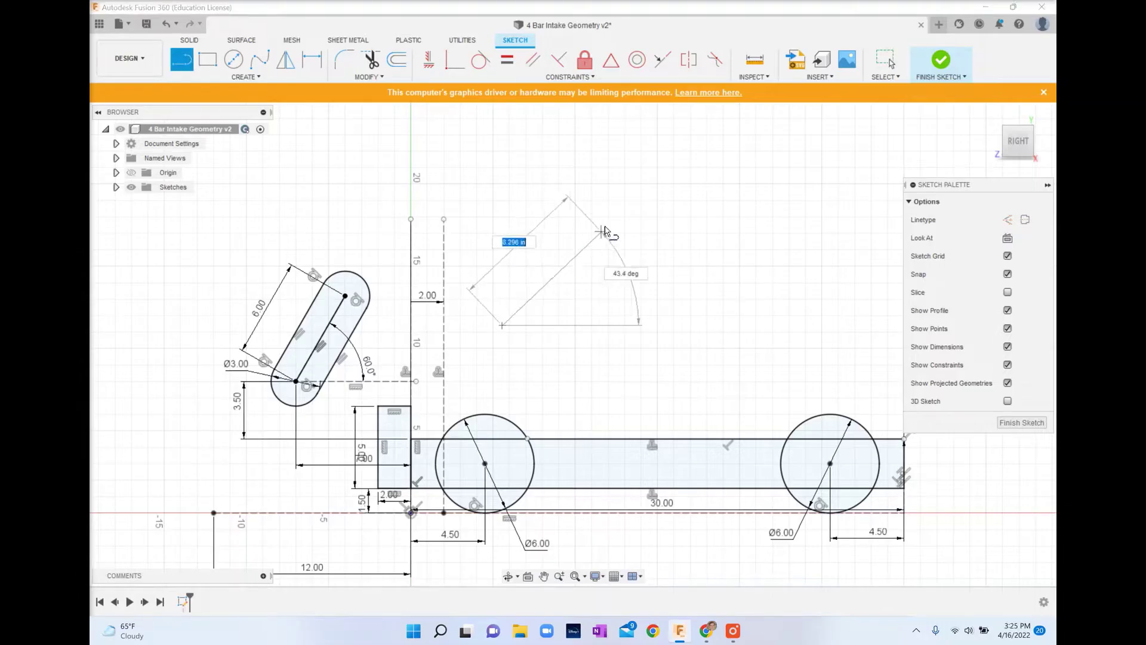
pyautogui.click(605, 223)
pyautogui.press('d')
pyautogui.click(576, 251)
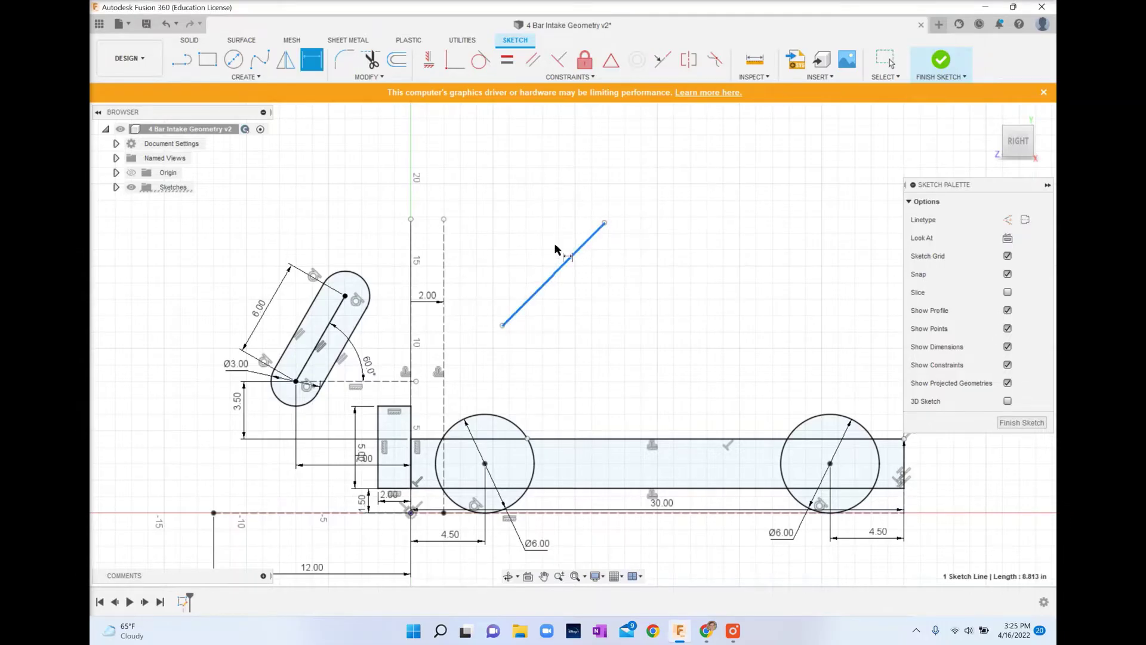
pyautogui.click(552, 250)
pyautogui.write('6')
pyautogui.press('Return')
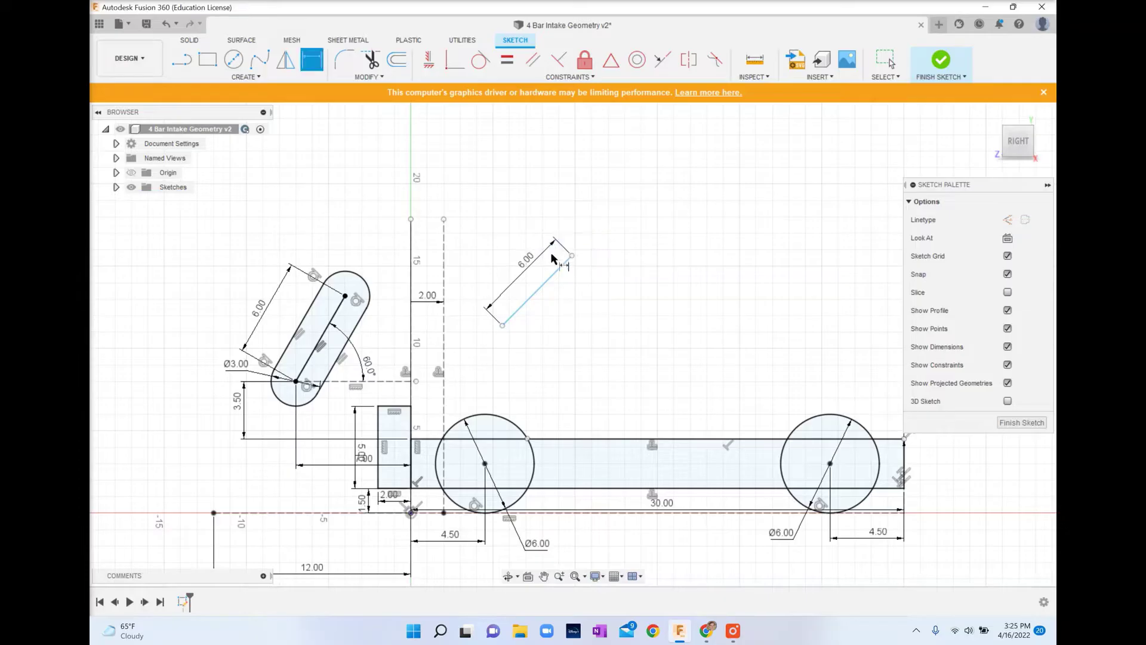
# Draw a center-to-center slot 3 in wide along the 6 in diagonal line, using its endpoints as slot centres.
pyautogui.press('Escape')
pyautogui.click(248, 77)
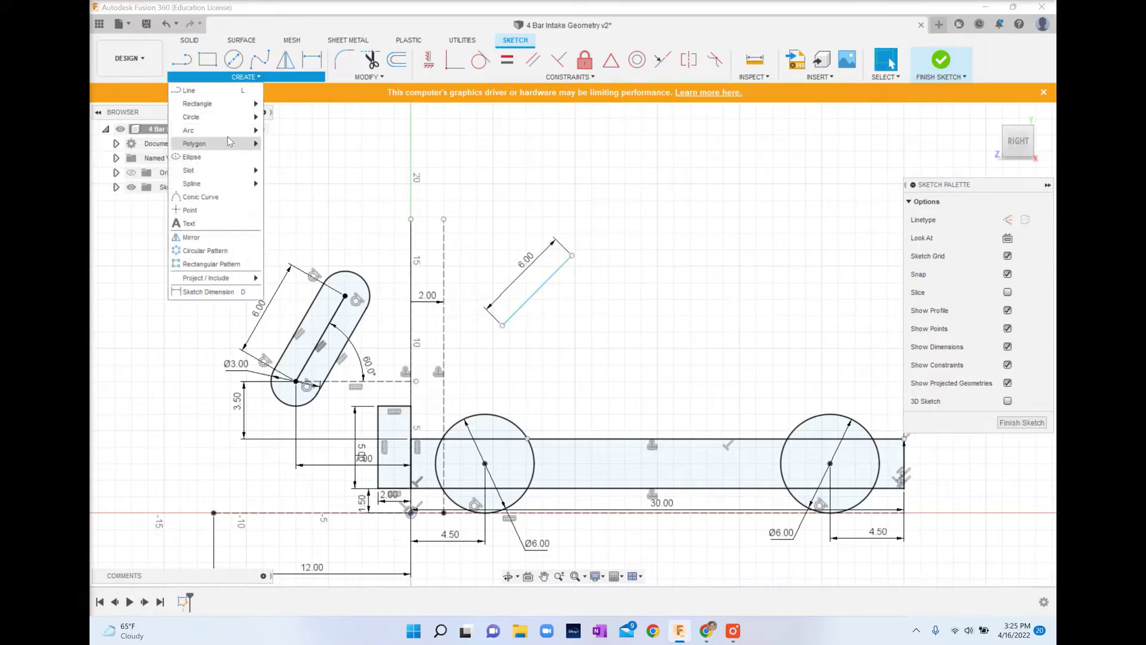
pyautogui.moveTo(239, 170)
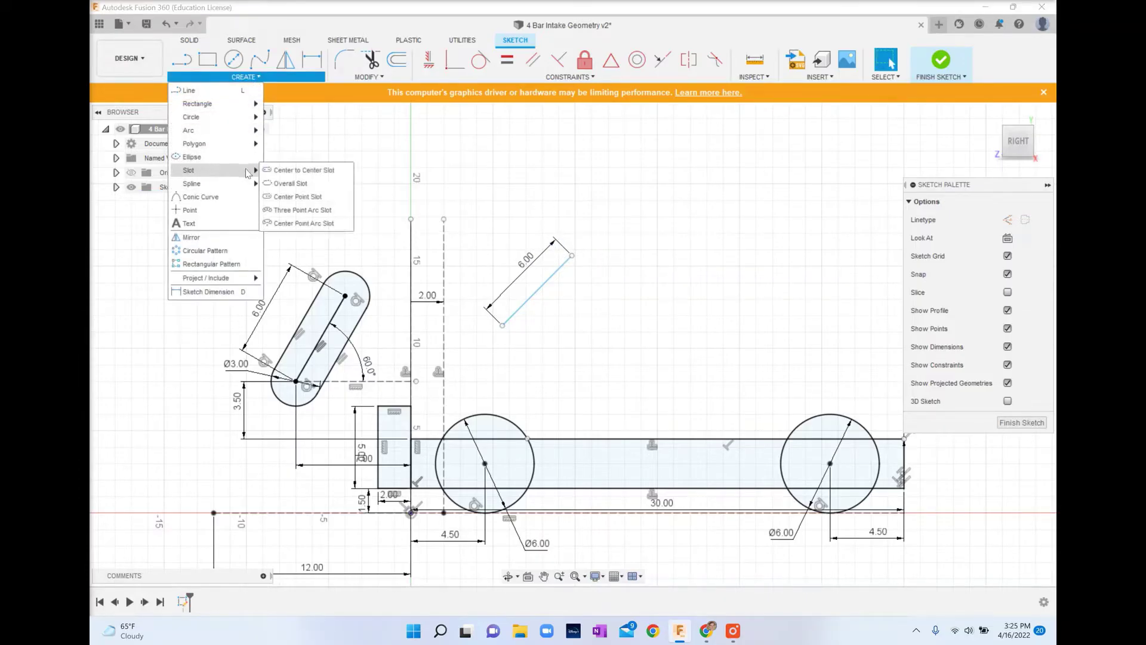
pyautogui.click(294, 172)
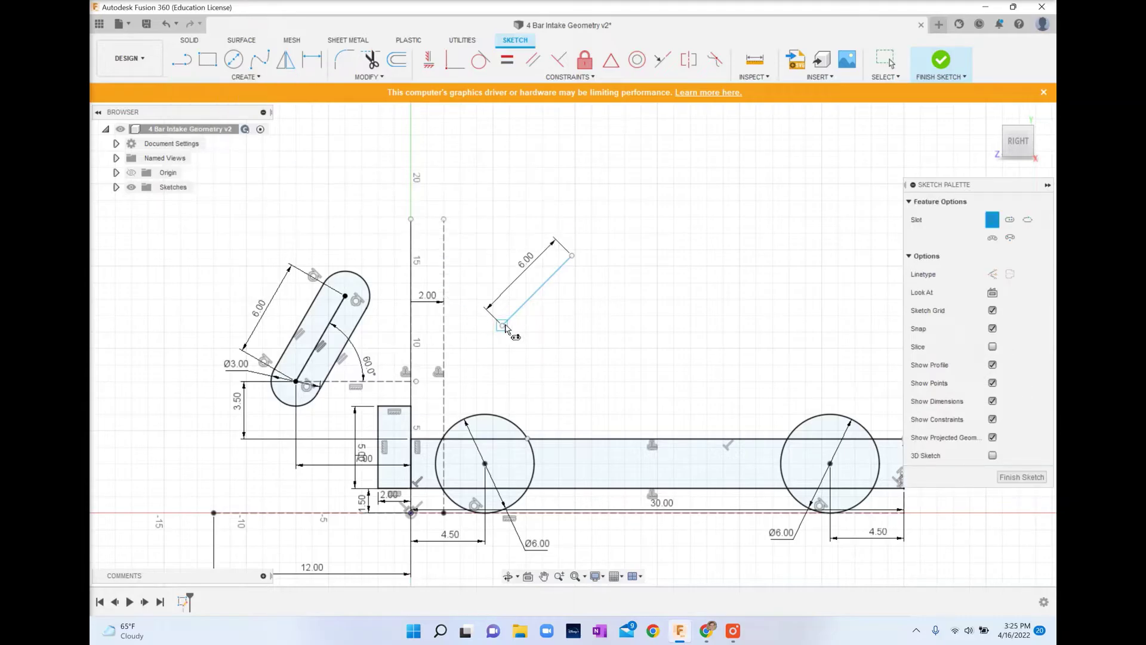
pyautogui.click(502, 326)
pyautogui.click(566, 264)
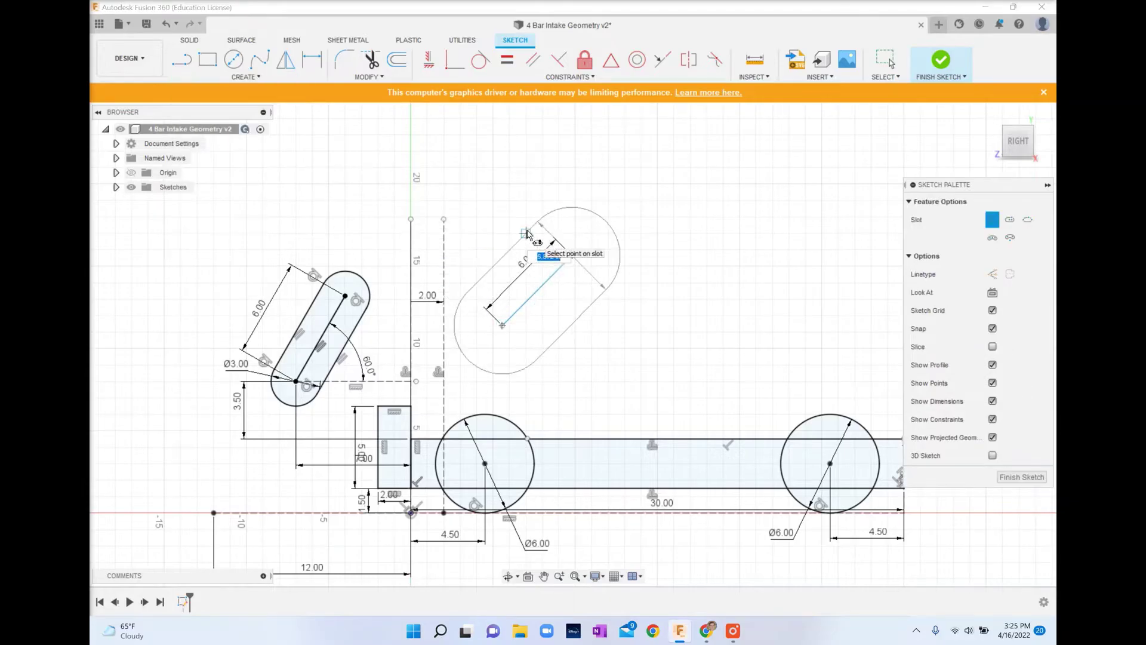
pyautogui.write('3')
pyautogui.press('Return')
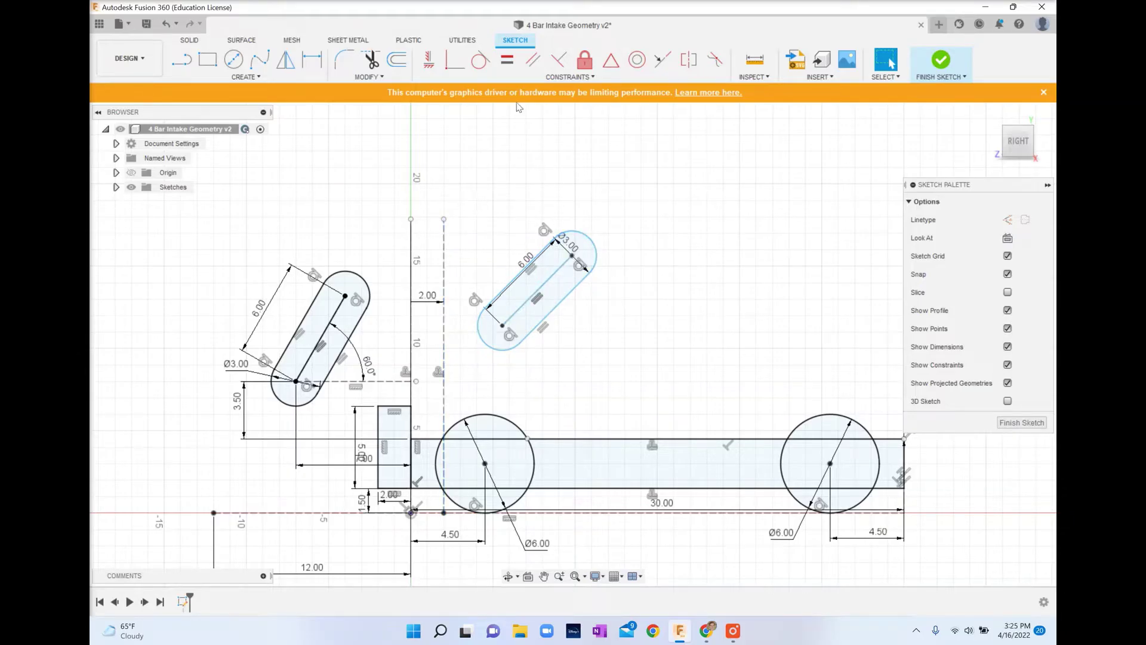
# Make the new slot's lower centre point coincident with the offset vertical construction line.
pyautogui.click(455, 60)
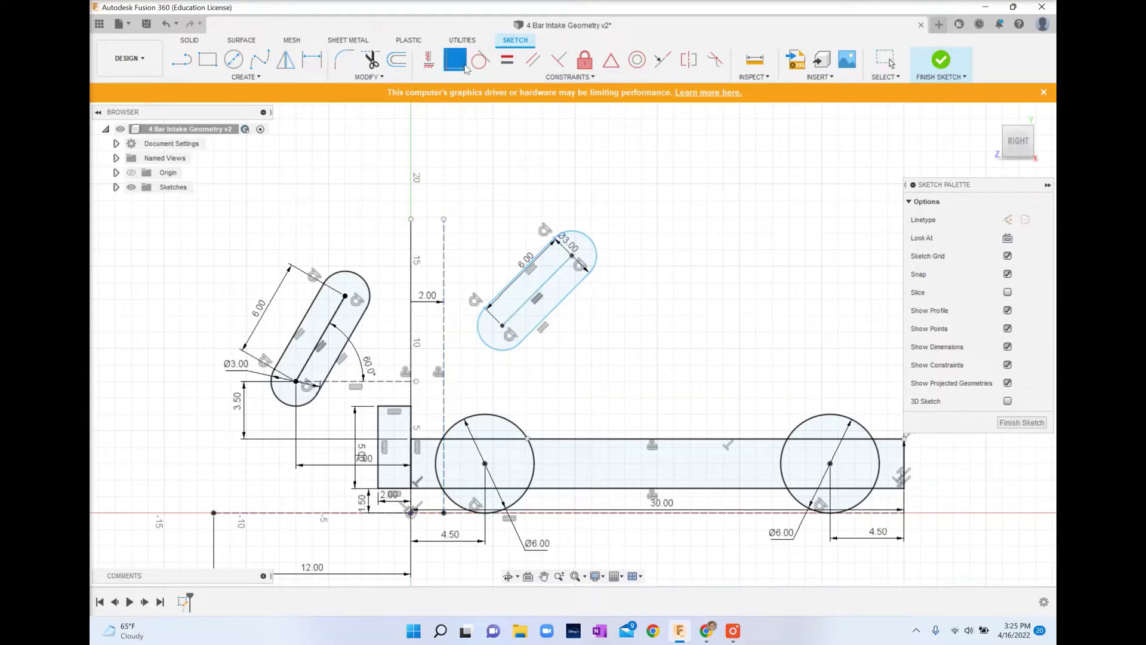
pyautogui.click(502, 326)
pyautogui.click(443, 324)
pyautogui.press('Escape')
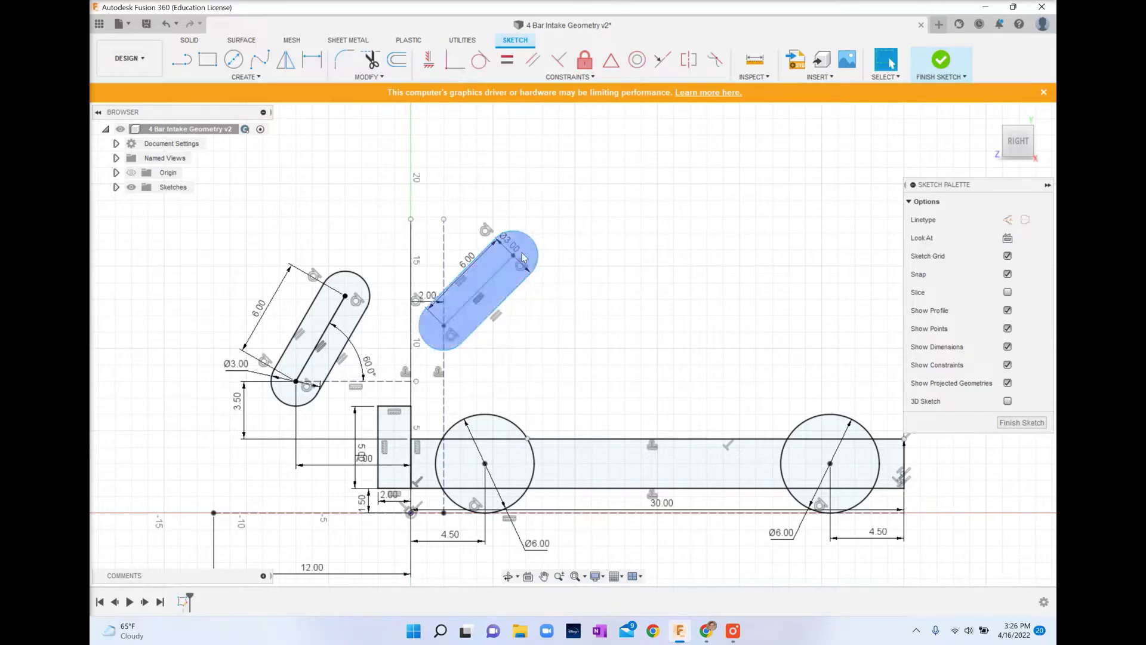
# Reposition the new slot along the construction line so its lower centre sits about 12 in above the ground line.
pyautogui.moveTo(523, 256); pyautogui.dragTo(507, 275)
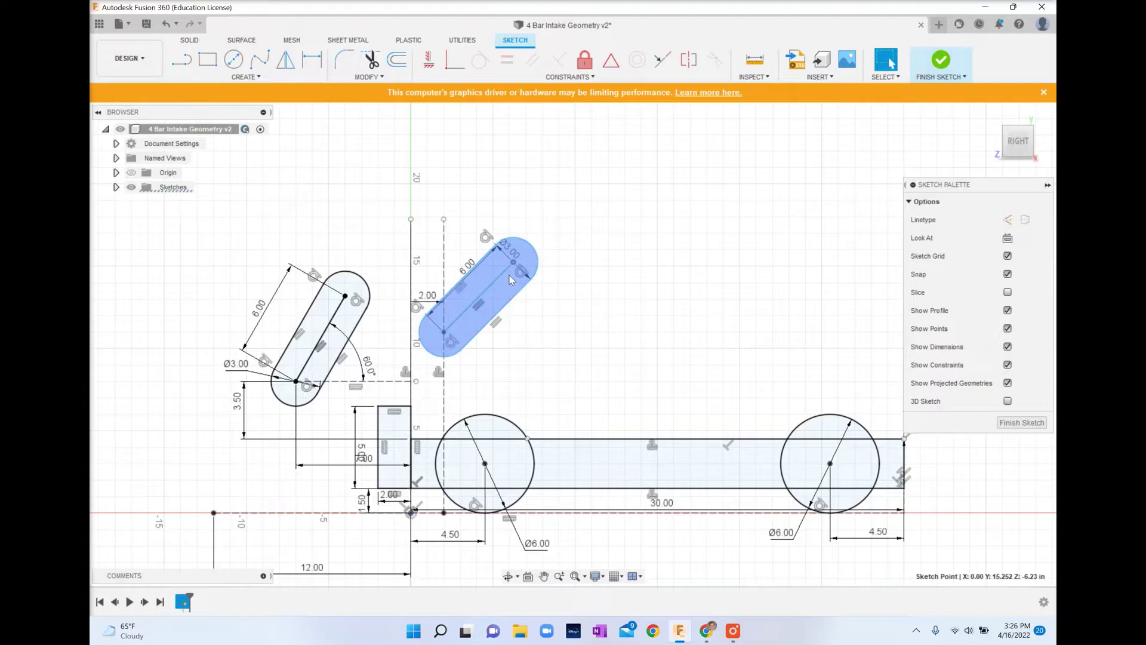
pyautogui.moveTo(510, 275); pyautogui.dragTo(421, 239)
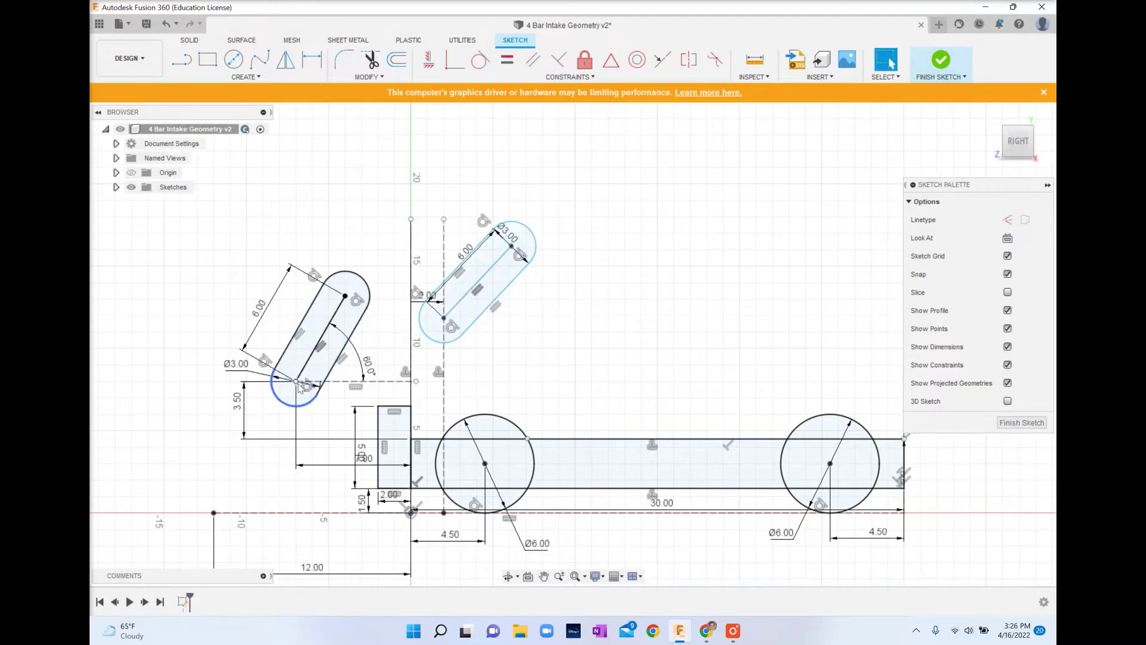
pyautogui.click(446, 324)
# Draw a short vertical line upward from the chassis rail's top edge, just behind the front wheel.
pyautogui.press('l')
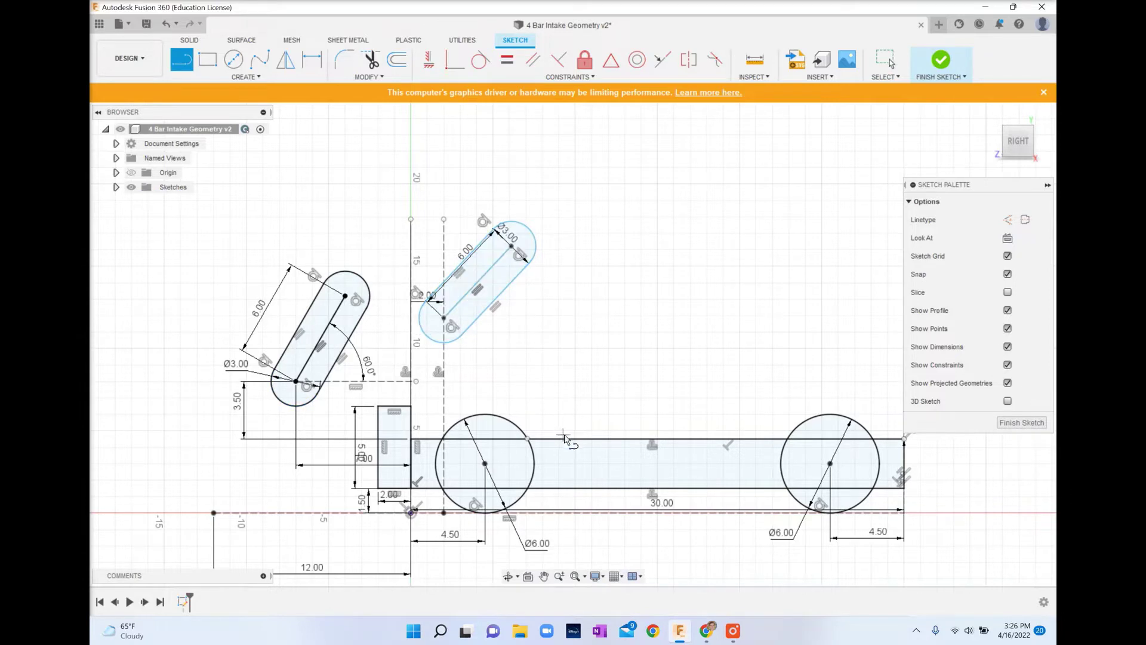
pyautogui.click(565, 427)
pyautogui.click(566, 389)
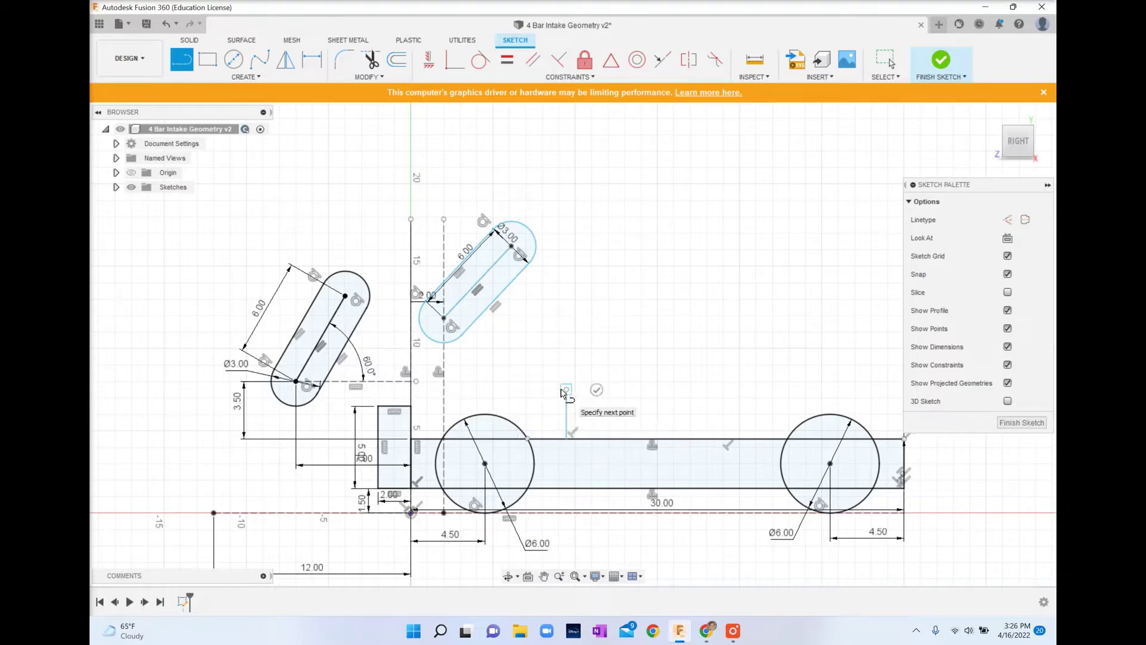
pyautogui.press('Escape')
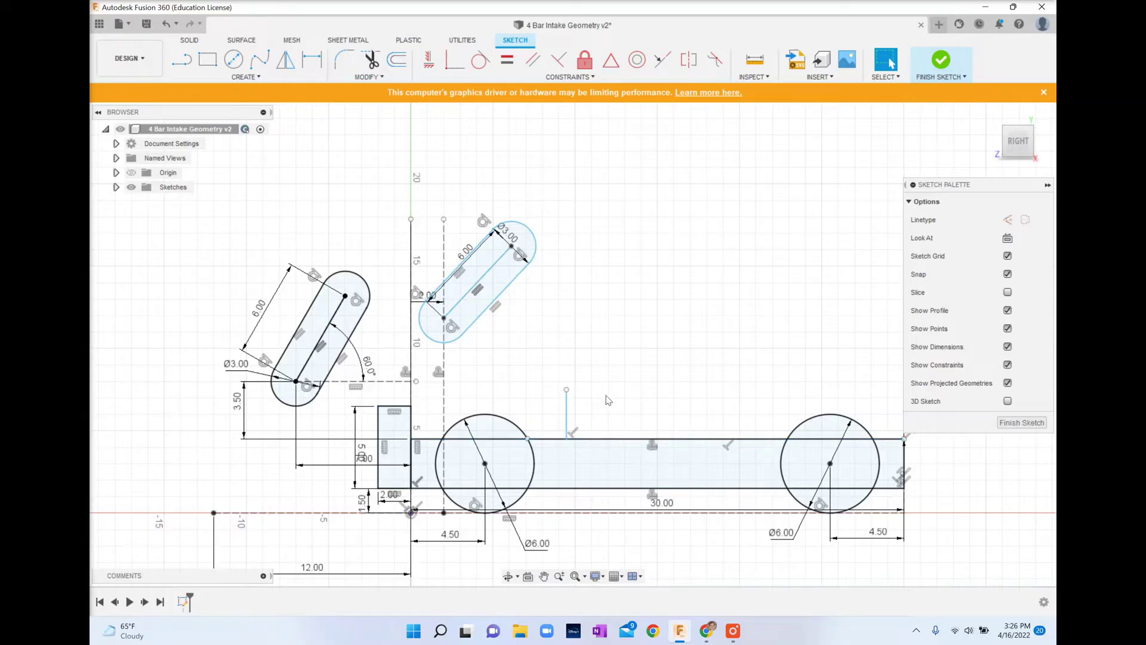
# Draw a circle centred on the short vertical line's upper end, passing through the 60° slot's lower centre.
pyautogui.press('c')
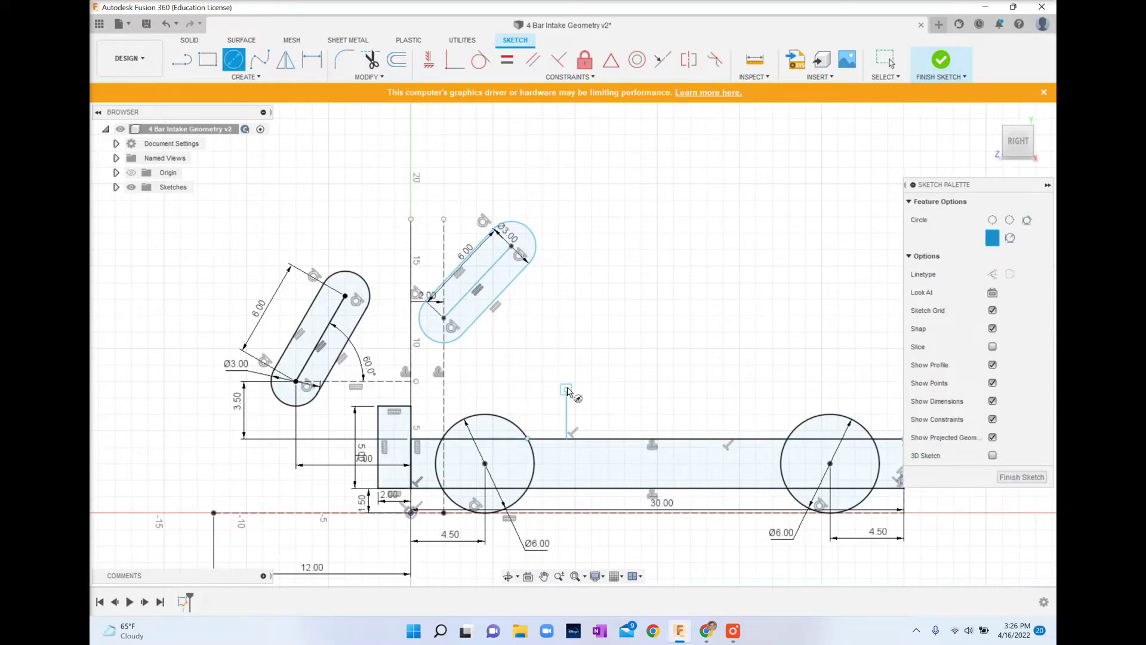
pyautogui.click(566, 389)
pyautogui.click(297, 381)
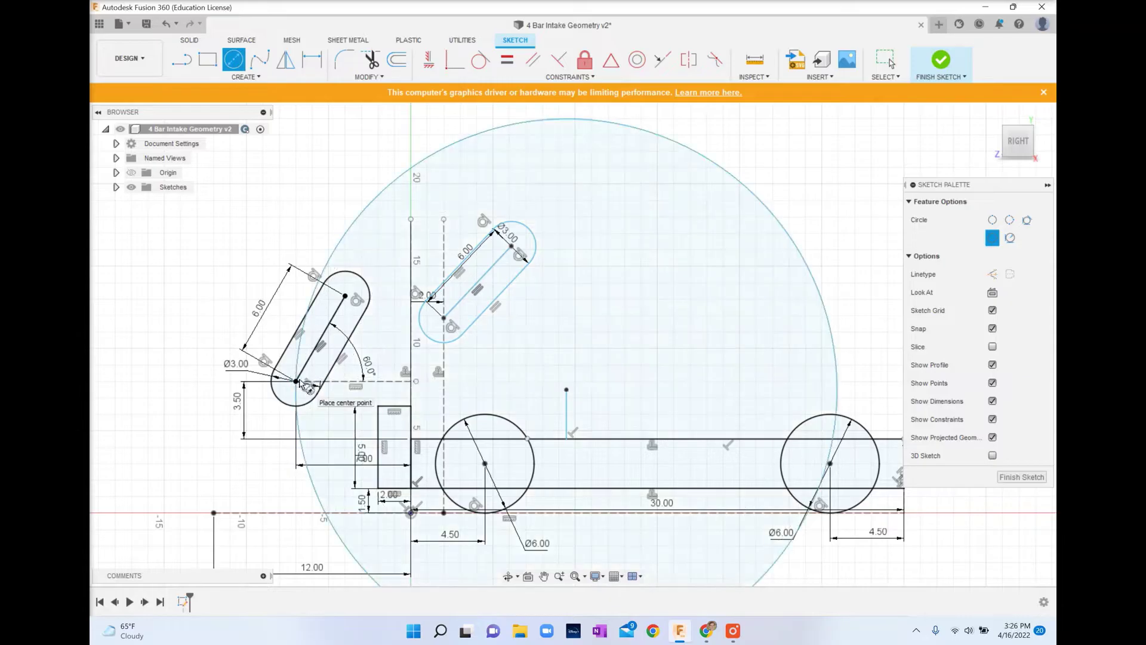
# Move the circle's pivot to just above the front wheel and raise the upper slot's lower centre to about 13.7 in above the ground line.
pyautogui.press('Escape')
pyautogui.click(332, 305)
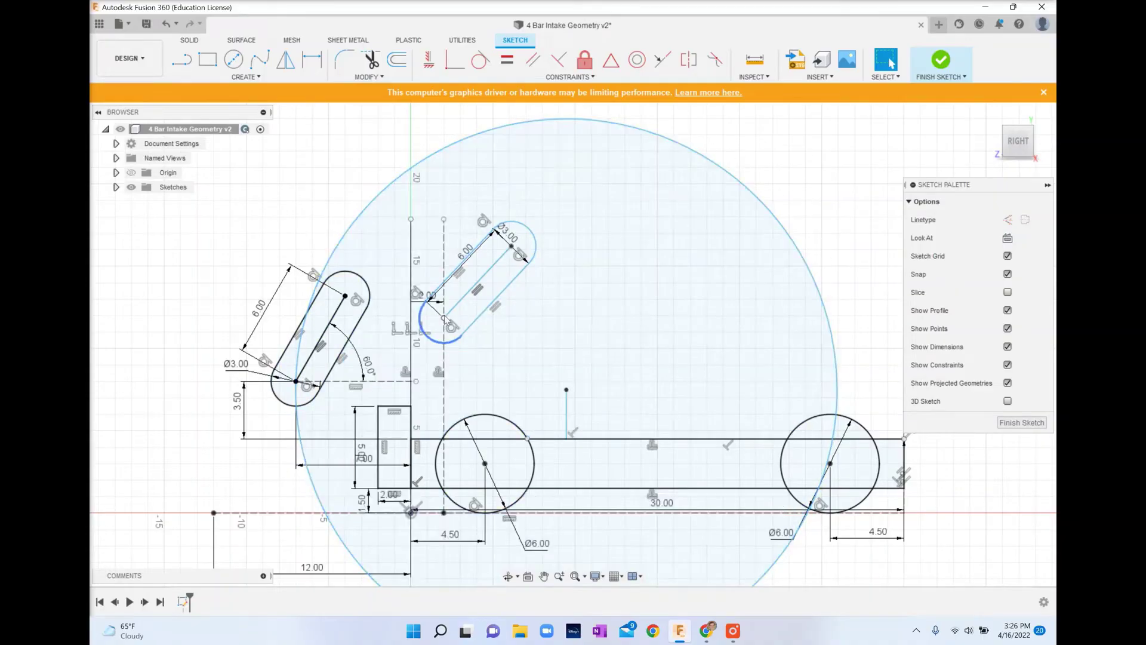
pyautogui.moveTo(445, 319); pyautogui.dragTo(453, 361)
pyautogui.click(566, 389)
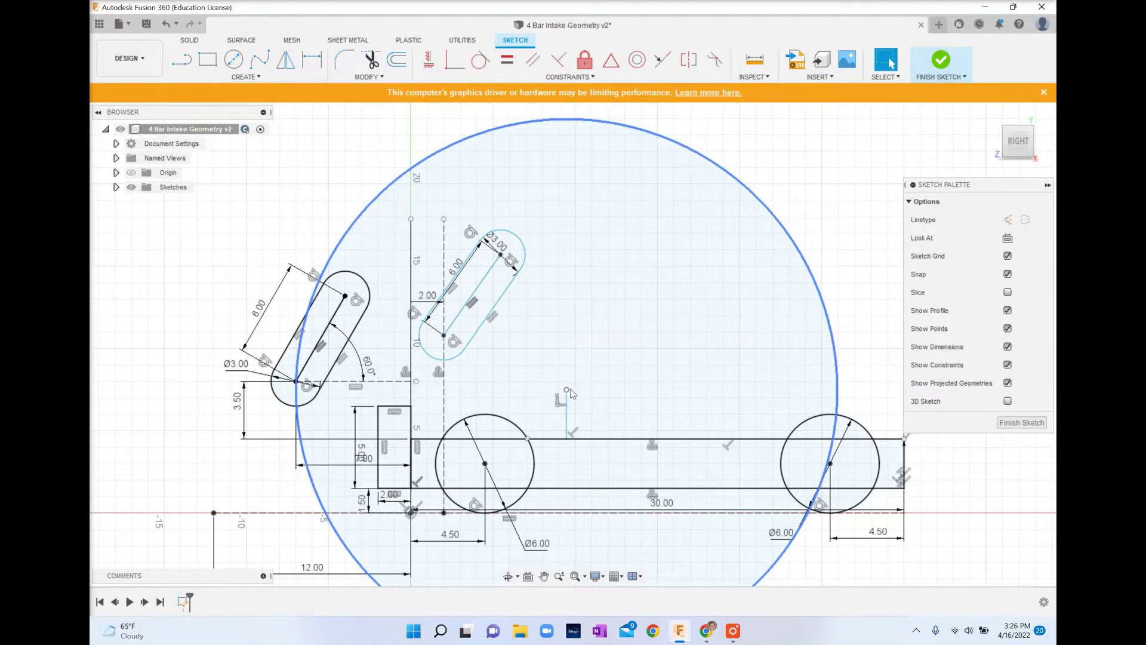
pyautogui.moveTo(565, 389); pyautogui.dragTo(438, 394)
pyautogui.moveTo(445, 329)
pyautogui.mouseDown()
pyautogui.moveTo(445, 254)
pyautogui.moveTo(444, 334)
pyautogui.mouseUp()
pyautogui.moveTo(438, 396); pyautogui.dragTo(487, 391)
pyautogui.moveTo(442, 338); pyautogui.dragTo(439, 197)
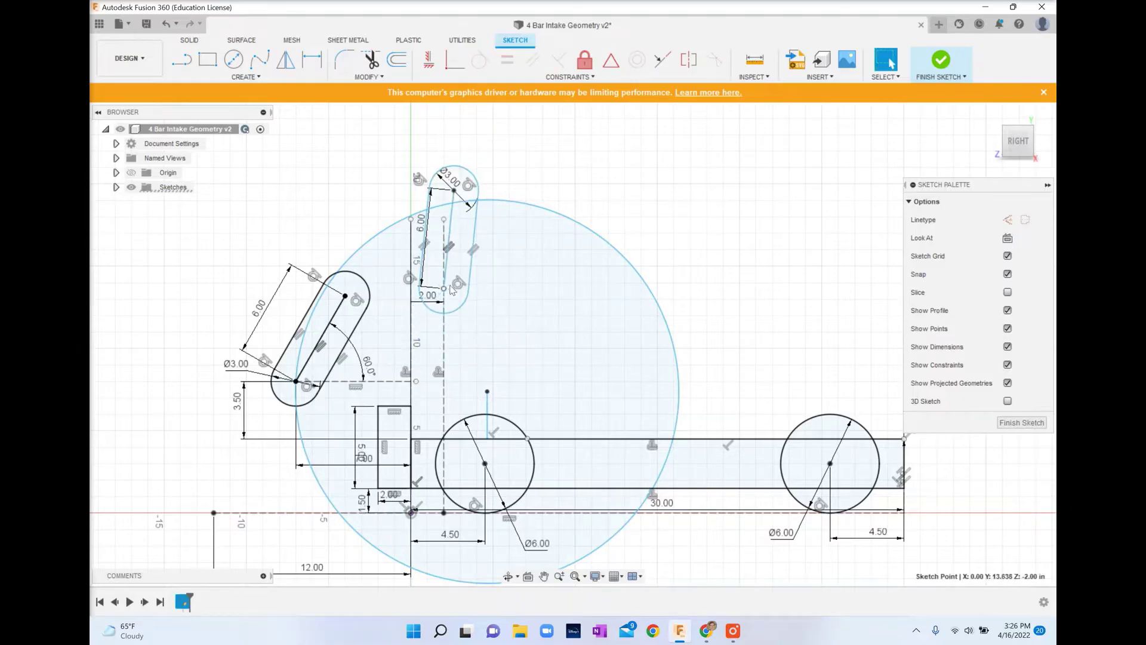
# Constrain the upper slot's lower centre to the circle and place the circle's pivot about 7 in above the ground and 5 in behind the chassis front.
pyautogui.click(455, 59)
pyautogui.moveTo(441, 276); pyautogui.dragTo(439, 211)
pyautogui.press('Escape')
pyautogui.scroll(-2, 503, 260)
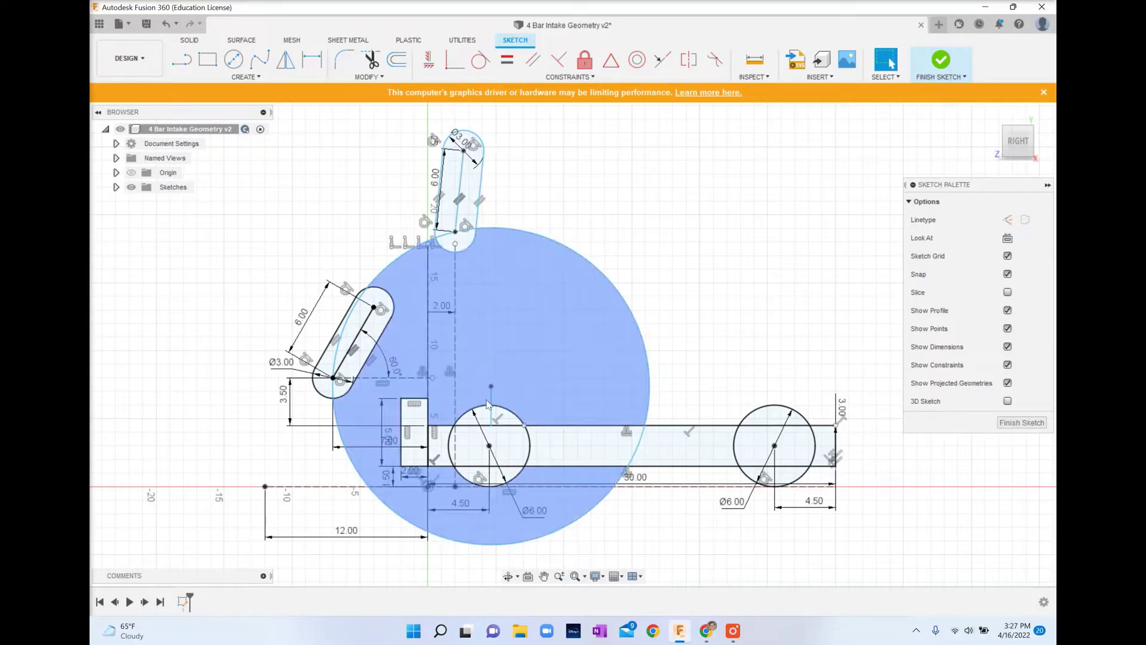
pyautogui.moveTo(493, 393)
pyautogui.mouseDown()
pyautogui.moveTo(476, 395)
pyautogui.moveTo(496, 391)
pyautogui.mouseUp()
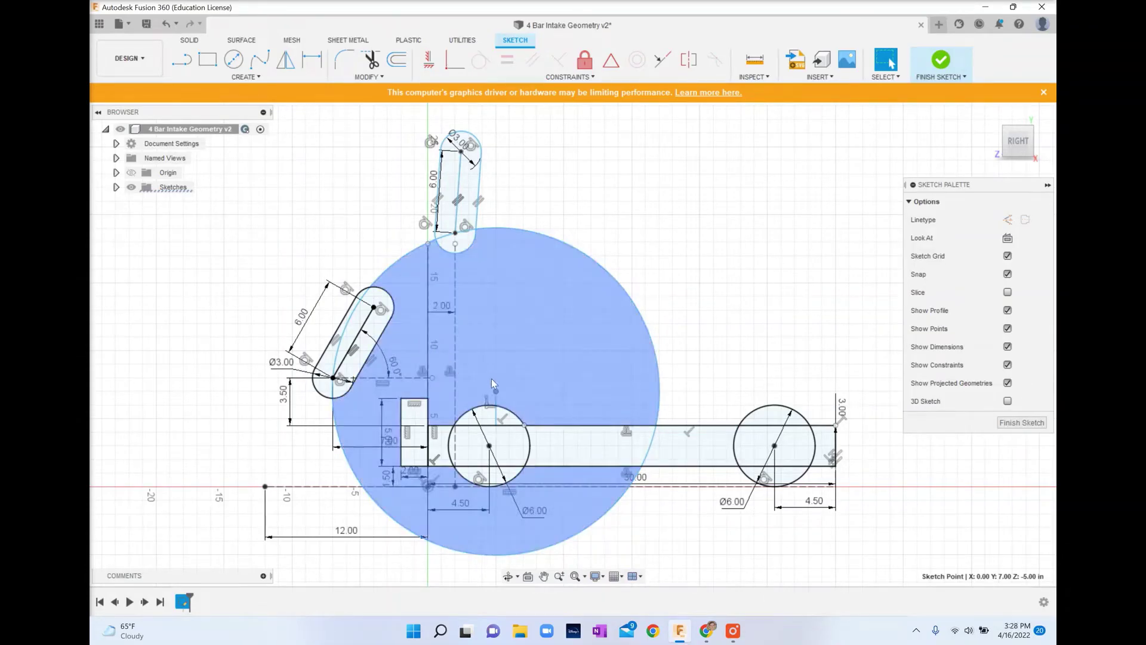
pyautogui.click(485, 334)
# Draw a second short vertical line upward from the chassis rail's top edge, midway between the two wheels.
pyautogui.press('l')
pyautogui.click(609, 425)
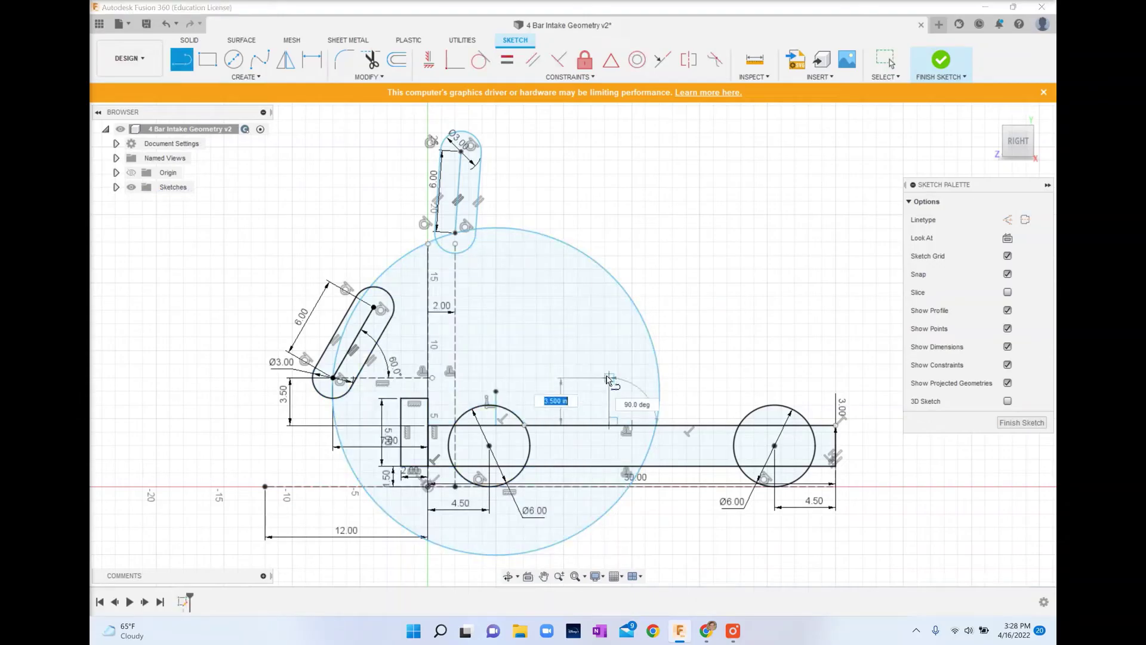
pyautogui.click(609, 377)
pyautogui.press('Escape')
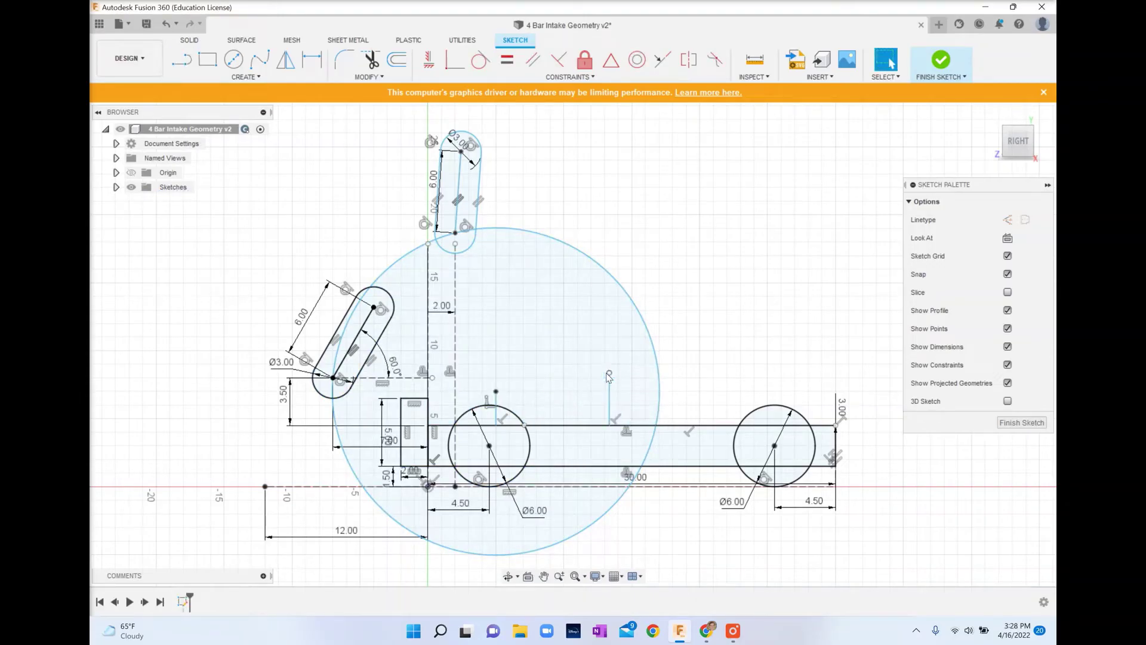
# Draw a circle centred on the second vertical line's upper end, passing through the 60° slot's upper centre.
pyautogui.press('c')
pyautogui.click(609, 372)
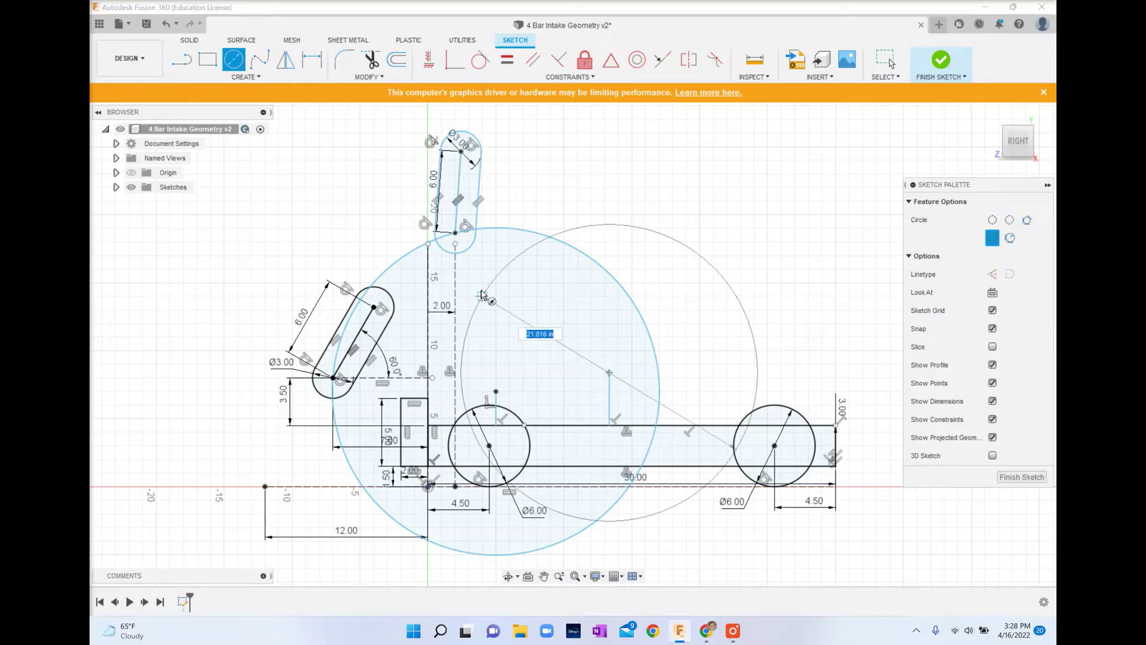
pyautogui.click(375, 307)
pyautogui.press('Escape')
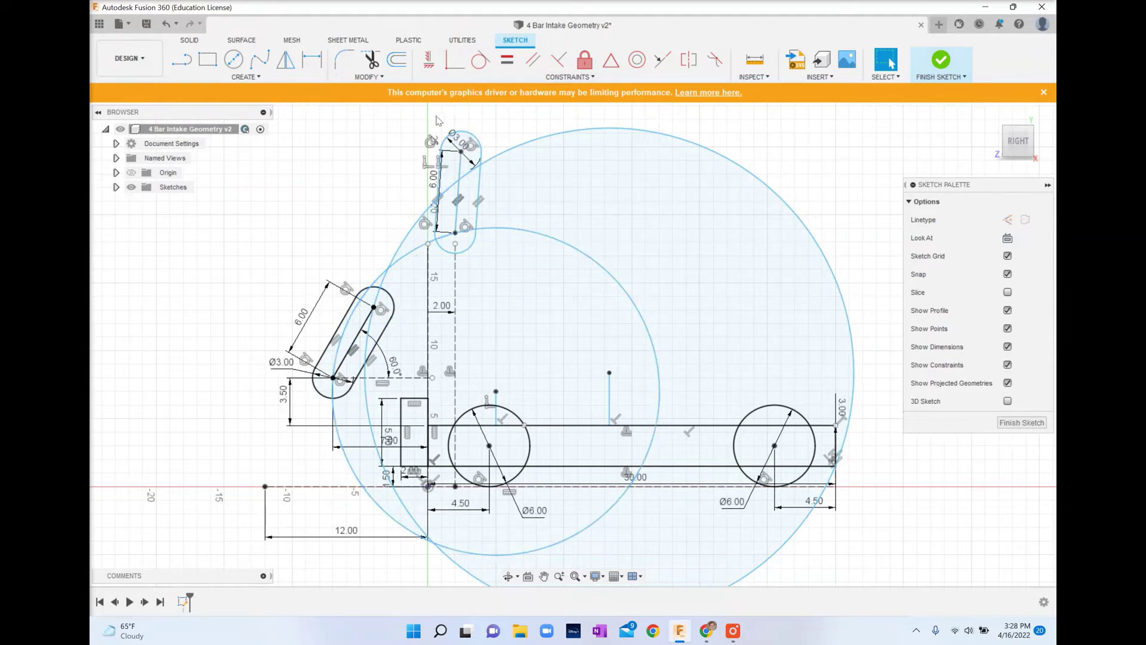
# Make the upper slot's upper centre point coincident with the new larger circle.
pyautogui.click(453, 70)
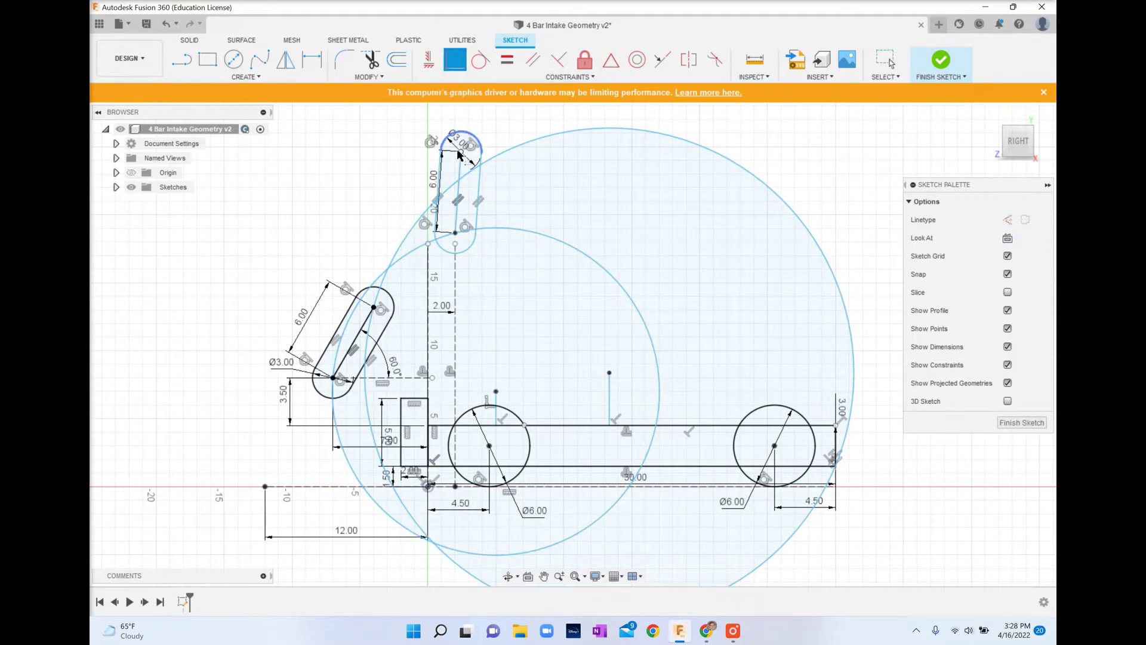
pyautogui.click(459, 150)
pyautogui.click(467, 164)
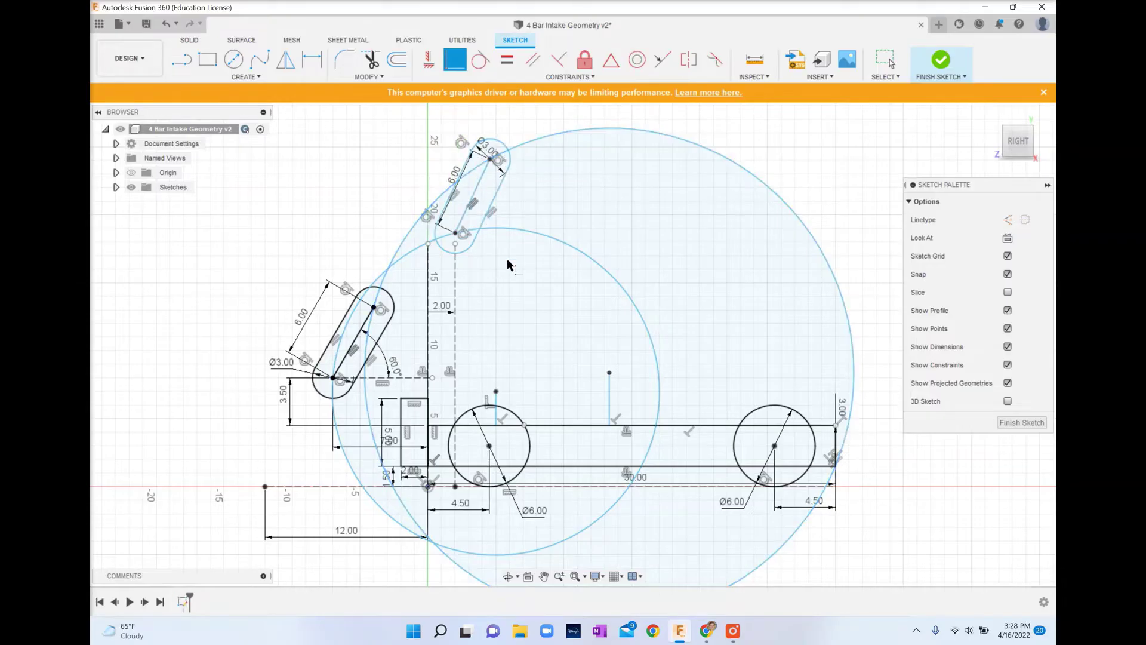
pyautogui.press('Escape')
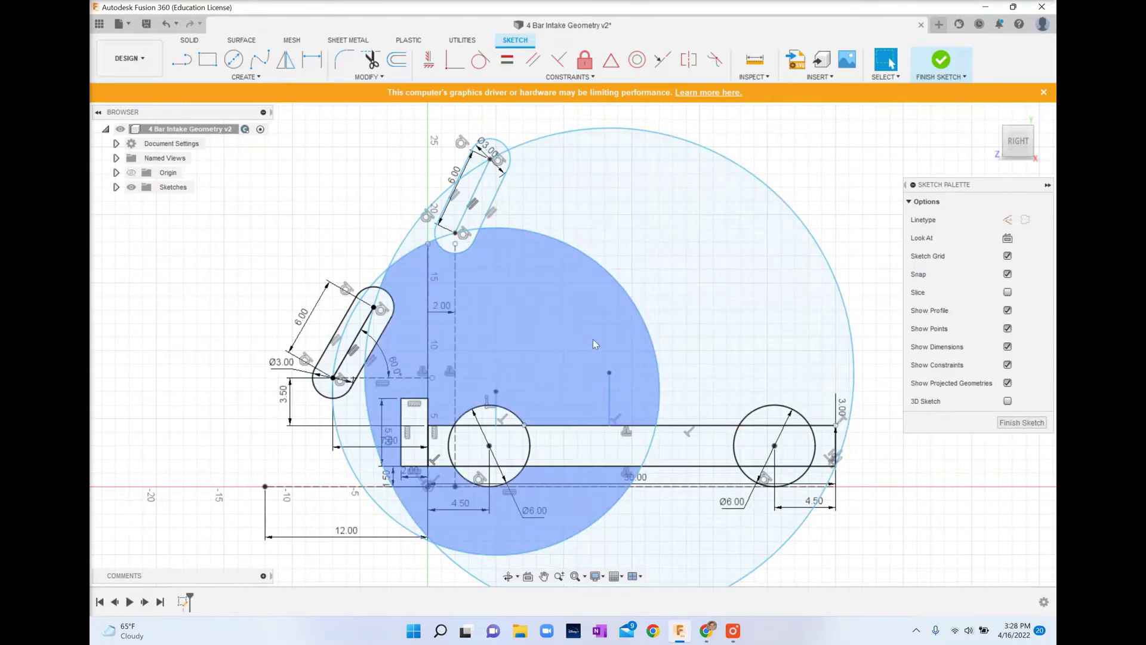
# Draw link lines from the front pivot to the 60° slot's lower centre and from the rear pivot to its upper centre.
pyautogui.press('l')
pyautogui.click(496, 391)
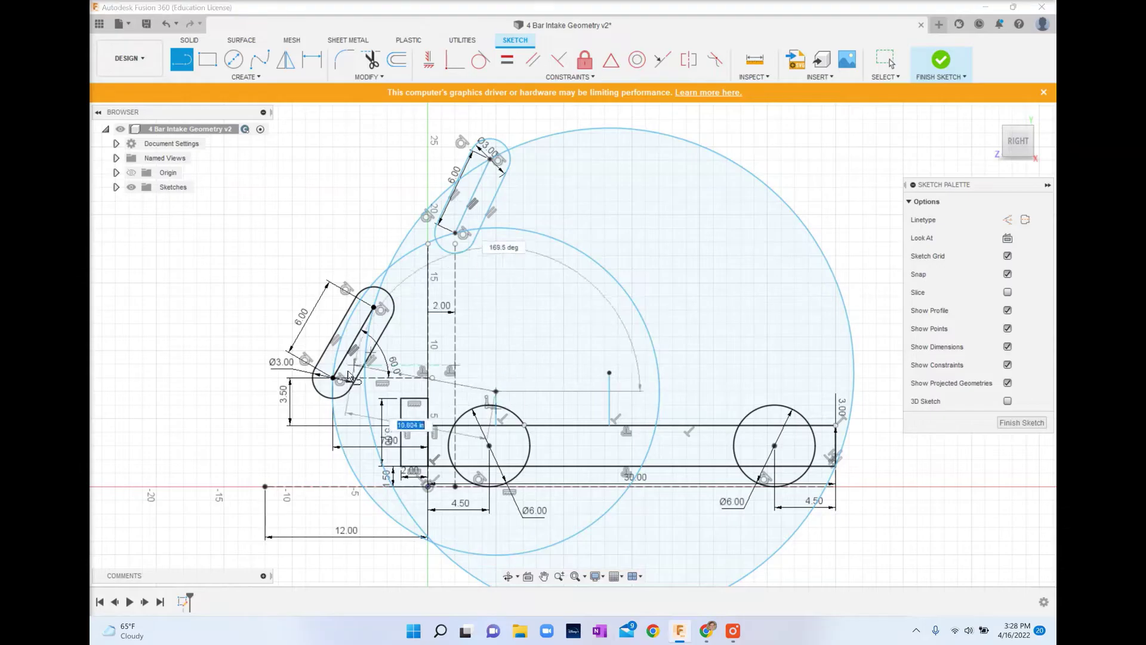
pyautogui.click(332, 377)
pyautogui.press('Escape')
pyautogui.press('l')
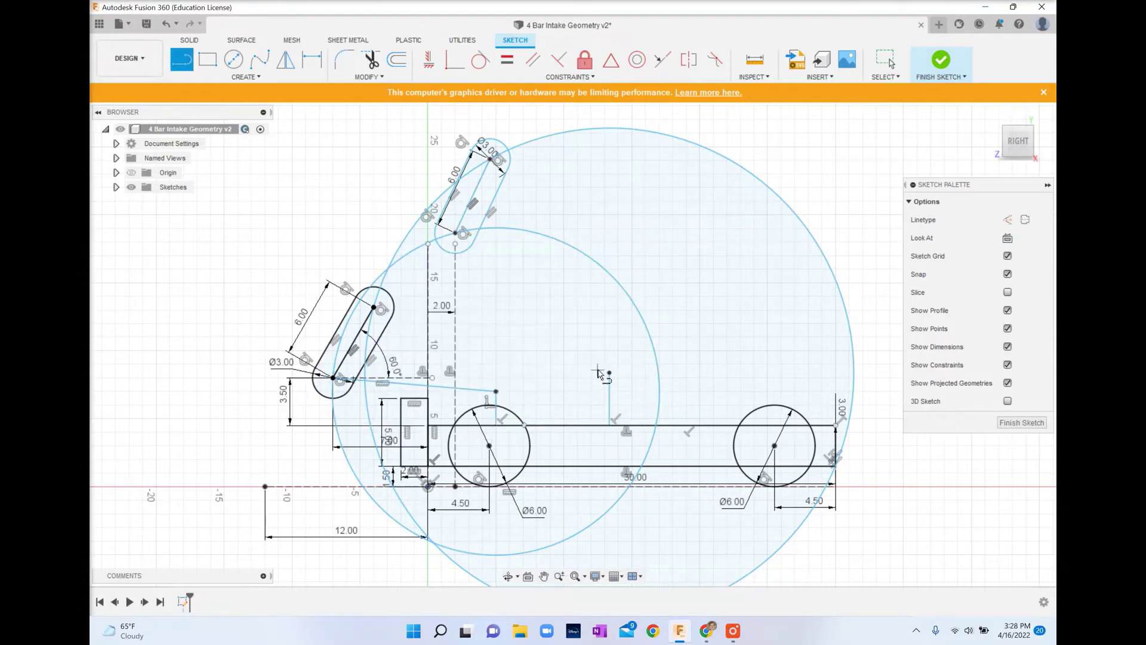
pyautogui.click(609, 372)
pyautogui.doubleClick(373, 308)
# Draw link lines from the front pivot to the raised slot's lower centre and from the rear pivot to its upper centre.
pyautogui.click(497, 391)
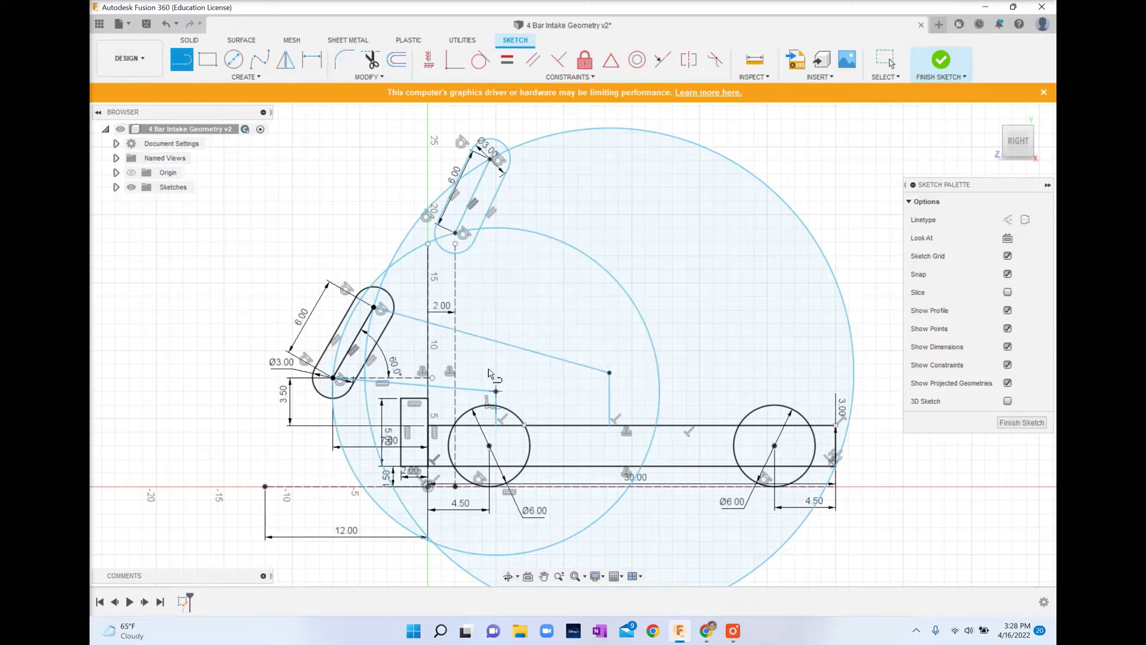
pyautogui.click(455, 233)
pyautogui.press('Escape')
pyautogui.press('l')
pyautogui.click(609, 372)
pyautogui.click(489, 160)
pyautogui.press('Escape')
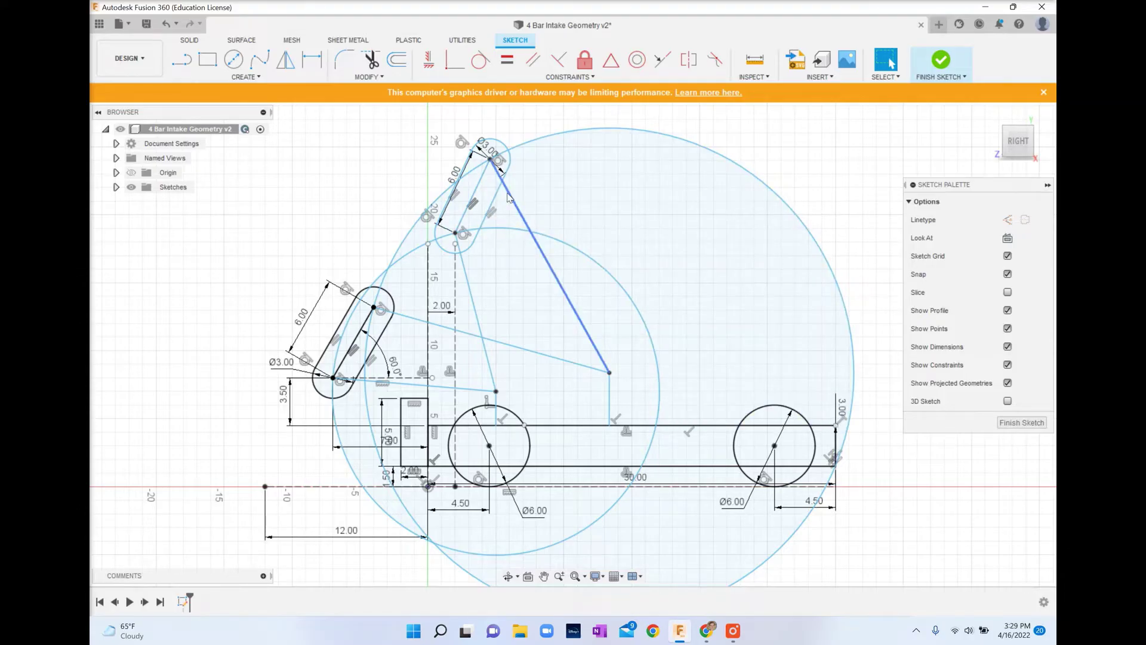
# Delete the four link lines connecting the two pivots to the slots' centre points.
pyautogui.click(508, 197)
pyautogui.press('Delete')
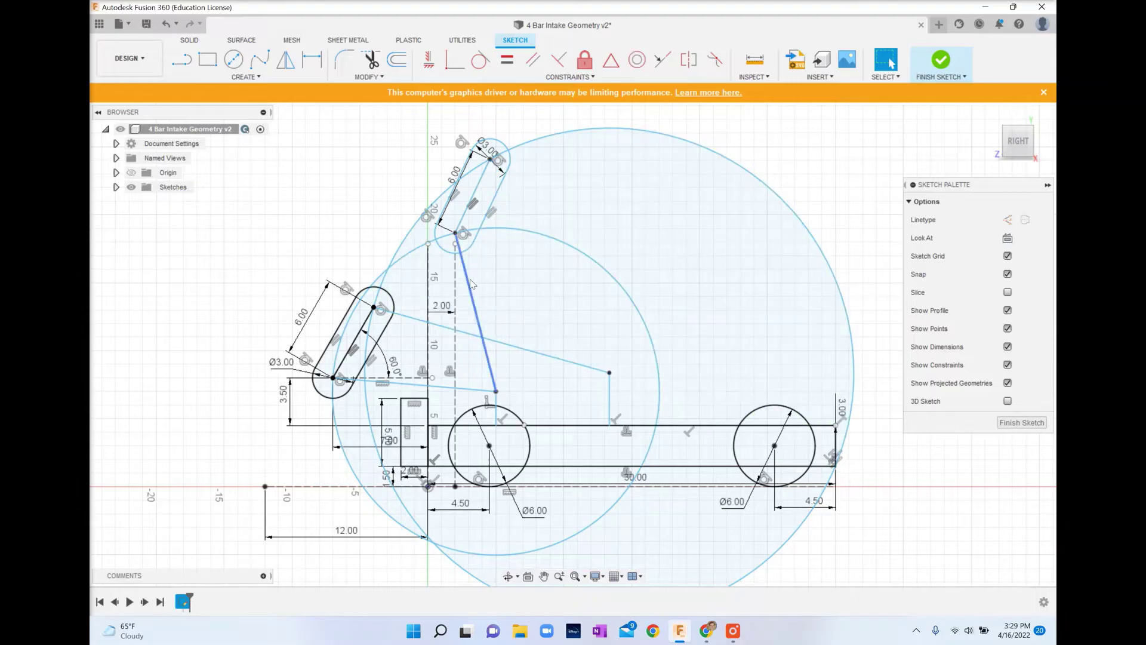
pyautogui.click(471, 284)
pyautogui.press('Delete')
pyautogui.click(483, 335)
pyautogui.press('Delete')
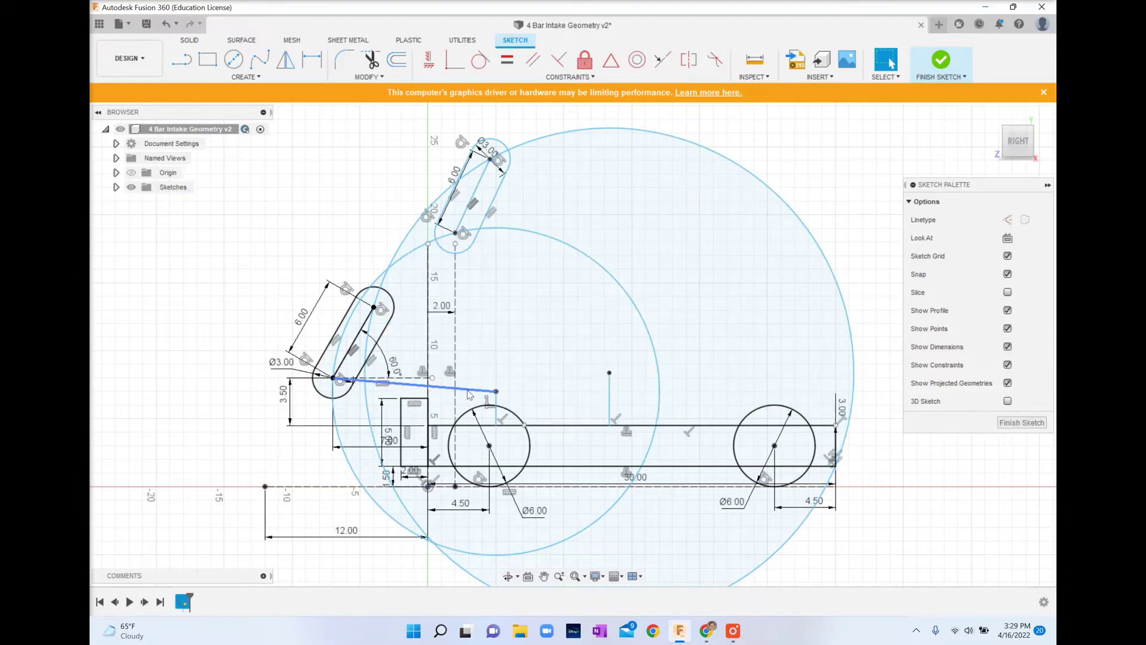
pyautogui.click(469, 392)
pyautogui.press('Delete')
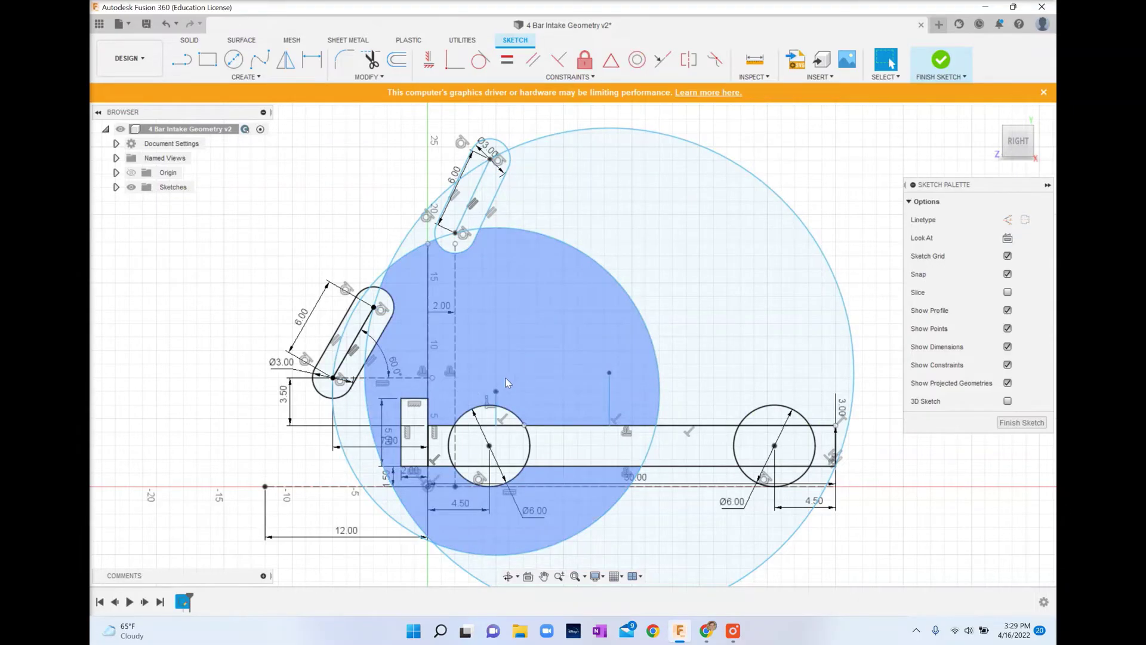
# Move the front pivot to about 6 in high and 1.5 in behind the chassis front, and the rear pivot to about 5.5 in high and 12.4 in behind.
pyautogui.moveTo(600, 280)
pyautogui.mouseDown()
pyautogui.moveTo(579, 301)
pyautogui.moveTo(595, 291)
pyautogui.moveTo(603, 314)
pyautogui.mouseUp()
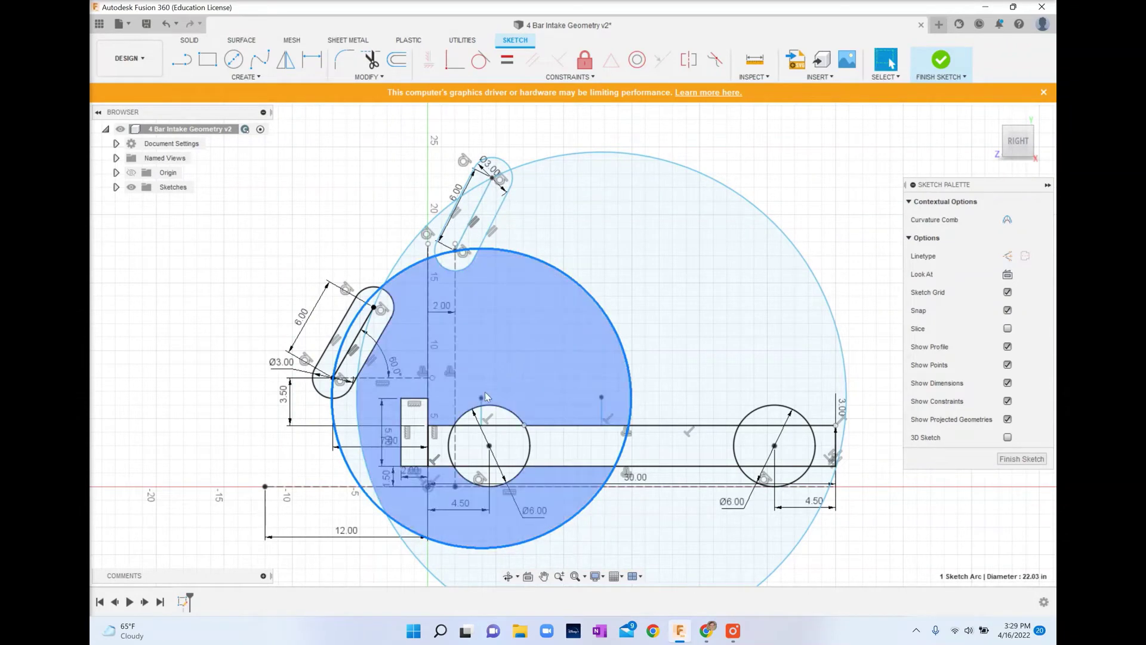
pyautogui.moveTo(481, 397)
pyautogui.mouseDown()
pyautogui.moveTo(485, 417)
pyautogui.moveTo(448, 406)
pyautogui.mouseUp()
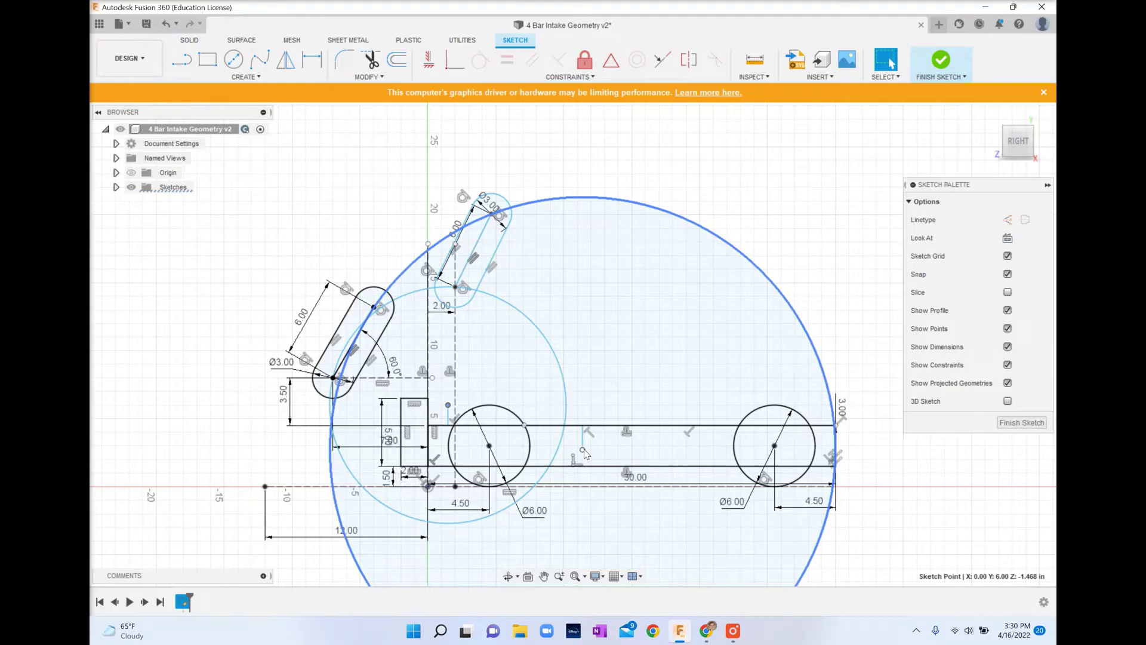
pyautogui.moveTo(584, 455)
pyautogui.mouseDown()
pyautogui.moveTo(591, 389)
pyautogui.moveTo(573, 452)
pyautogui.moveTo(596, 379)
pyautogui.moveTo(598, 441)
pyautogui.moveTo(596, 399)
pyautogui.moveTo(597, 411)
pyautogui.mouseUp()
# Apply a vertical constraint to the raised slot so it stands upright.
pyautogui.click(429, 59)
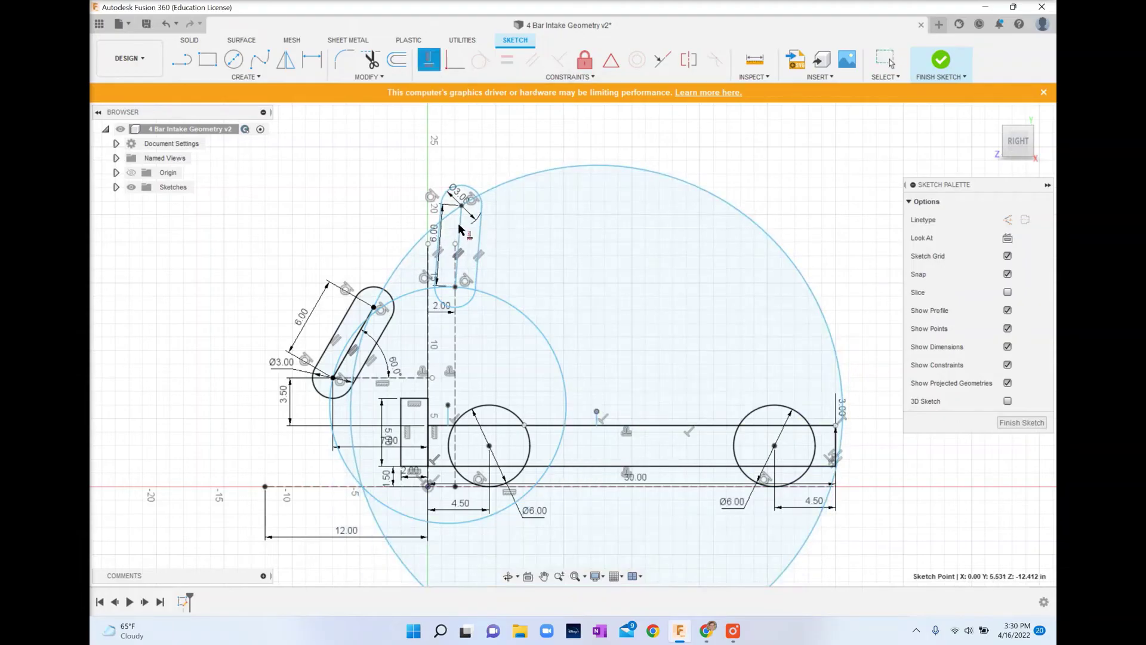
pyautogui.press('Escape')
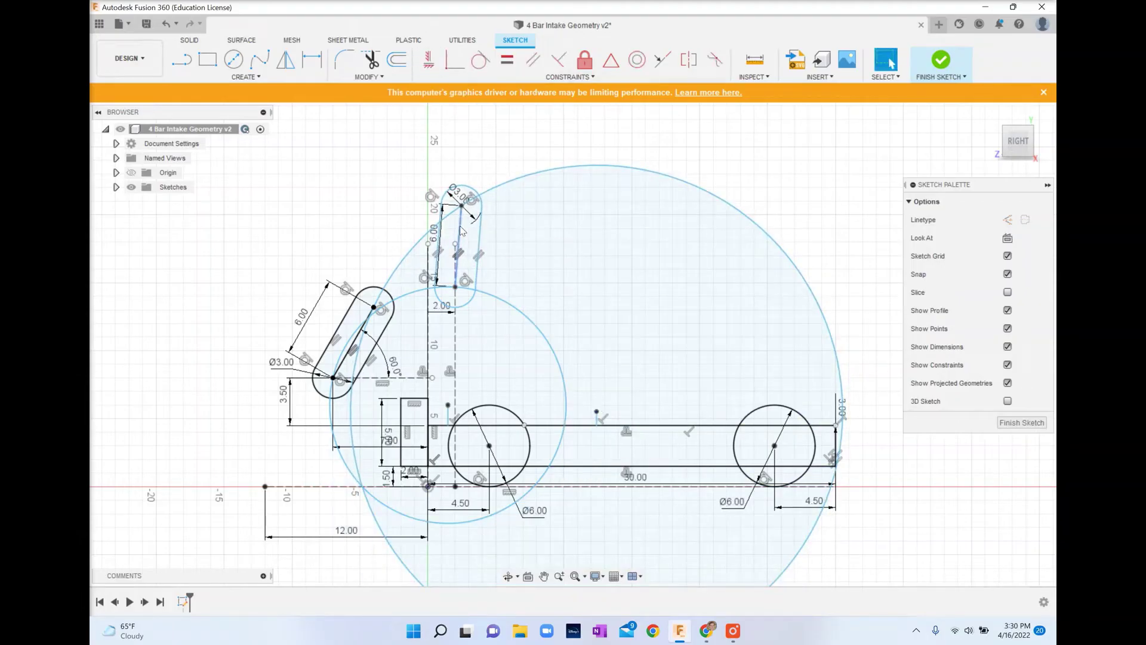
pyautogui.click(428, 59)
pyautogui.click(469, 234)
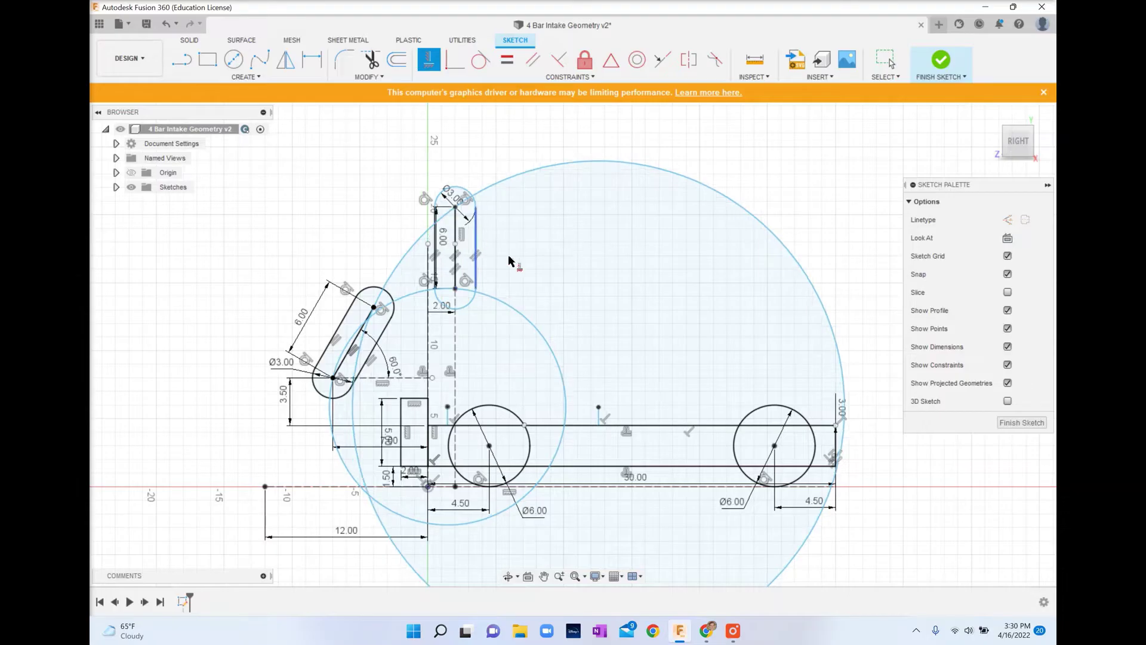
pyautogui.press('Escape')
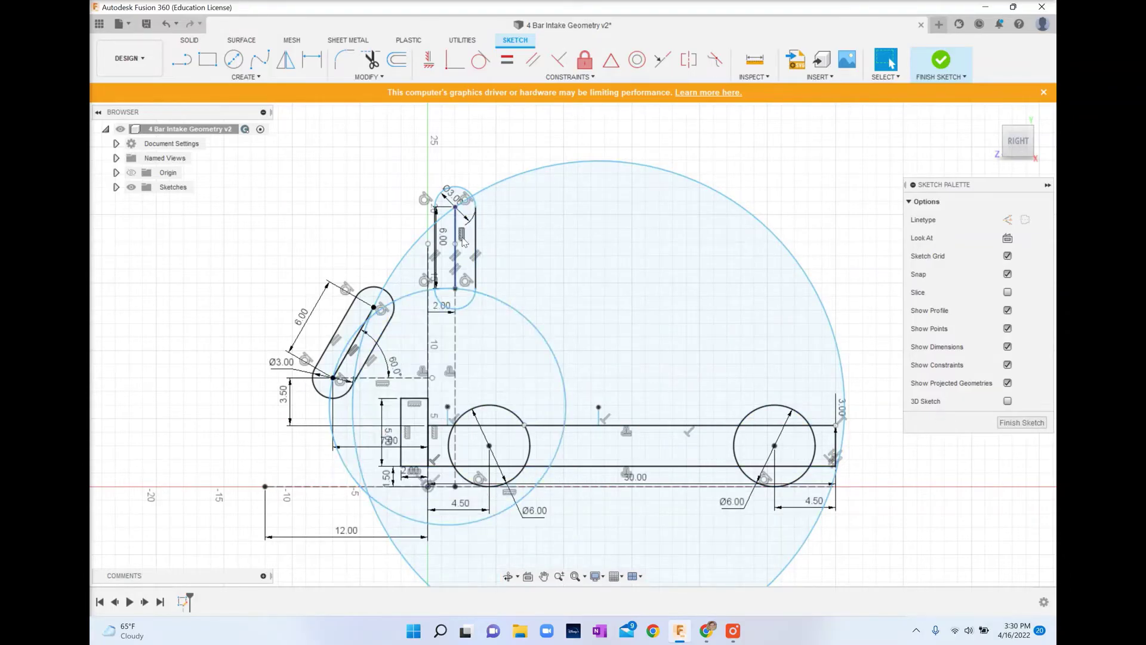
# Measure the height from the ground line to the upright slot's upper arc.
pyautogui.press('d')
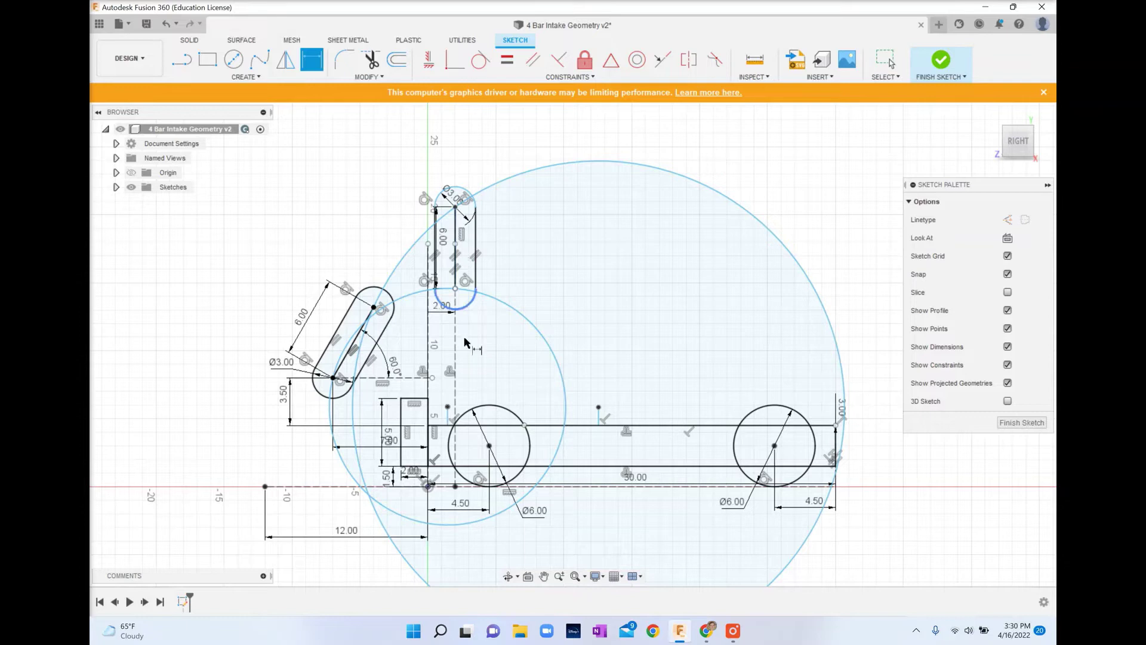
pyautogui.click(472, 487)
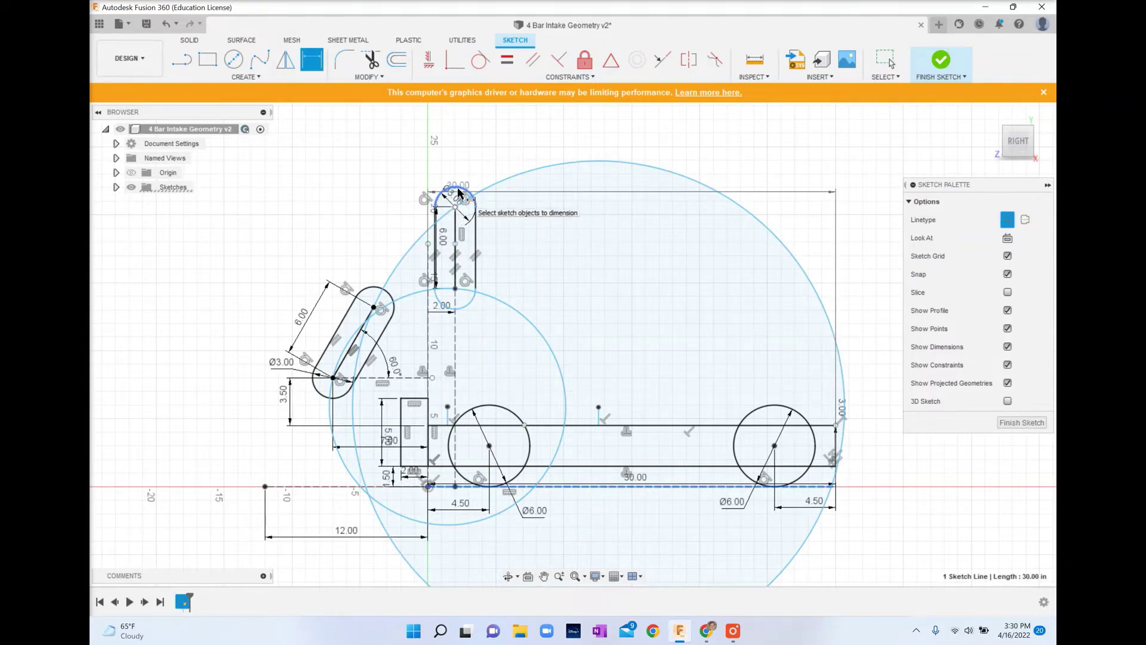
pyautogui.click(444, 190)
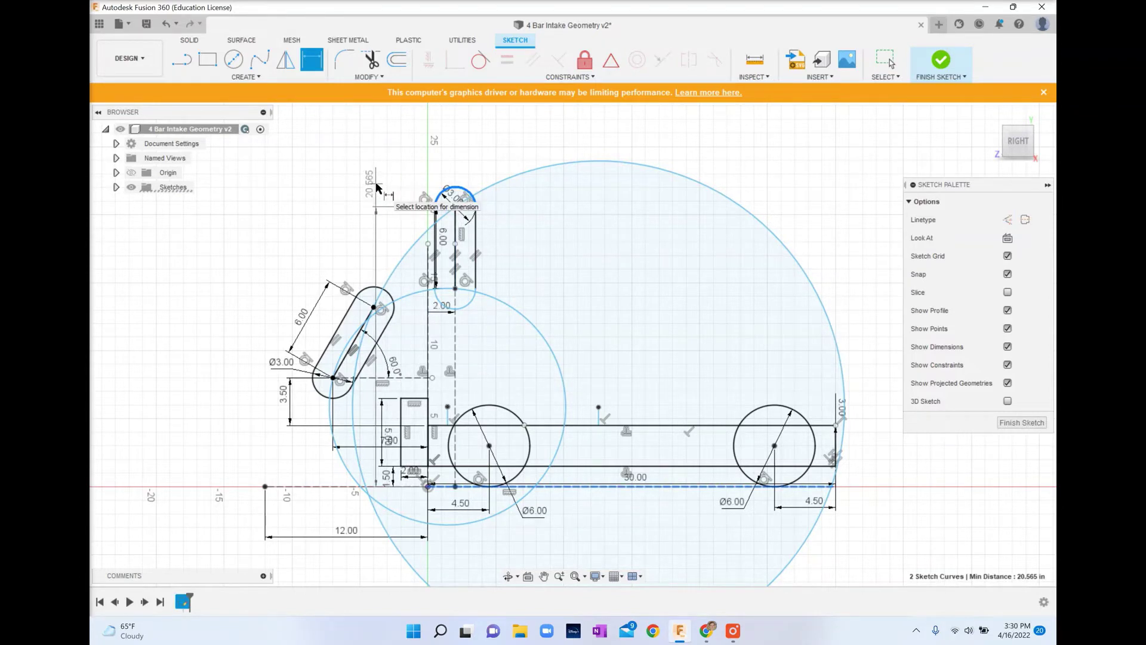
pyautogui.press('Escape')
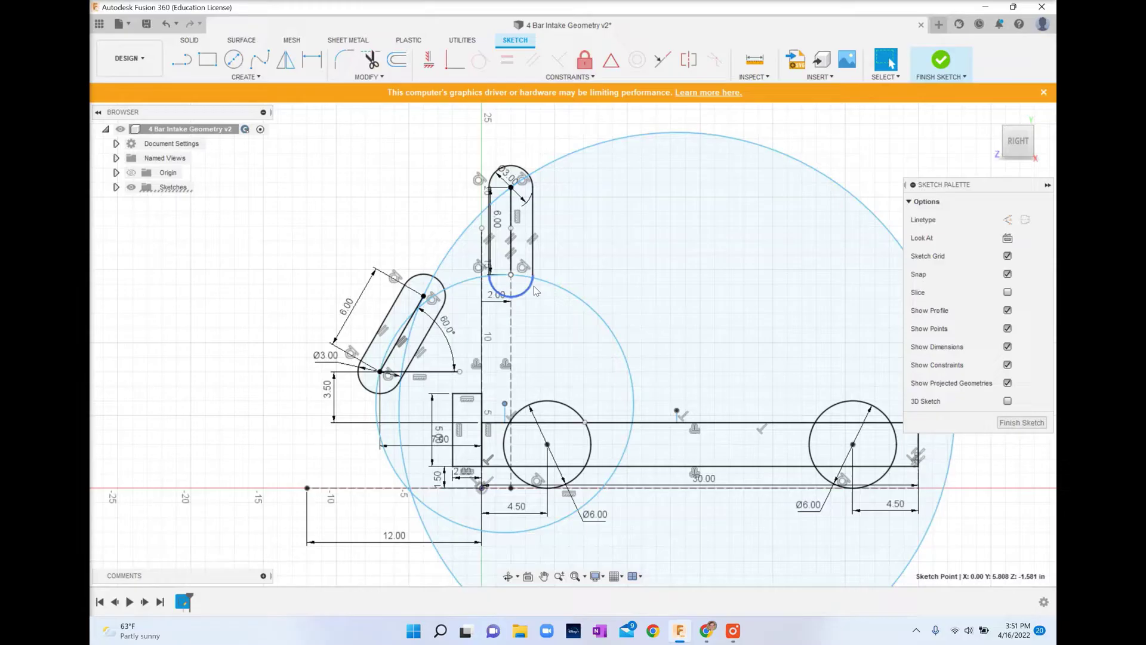
# Draw a trial link line from the front pivot to the upright slot's lower centre, and delete it.
pyautogui.scroll(3, 531, 306)
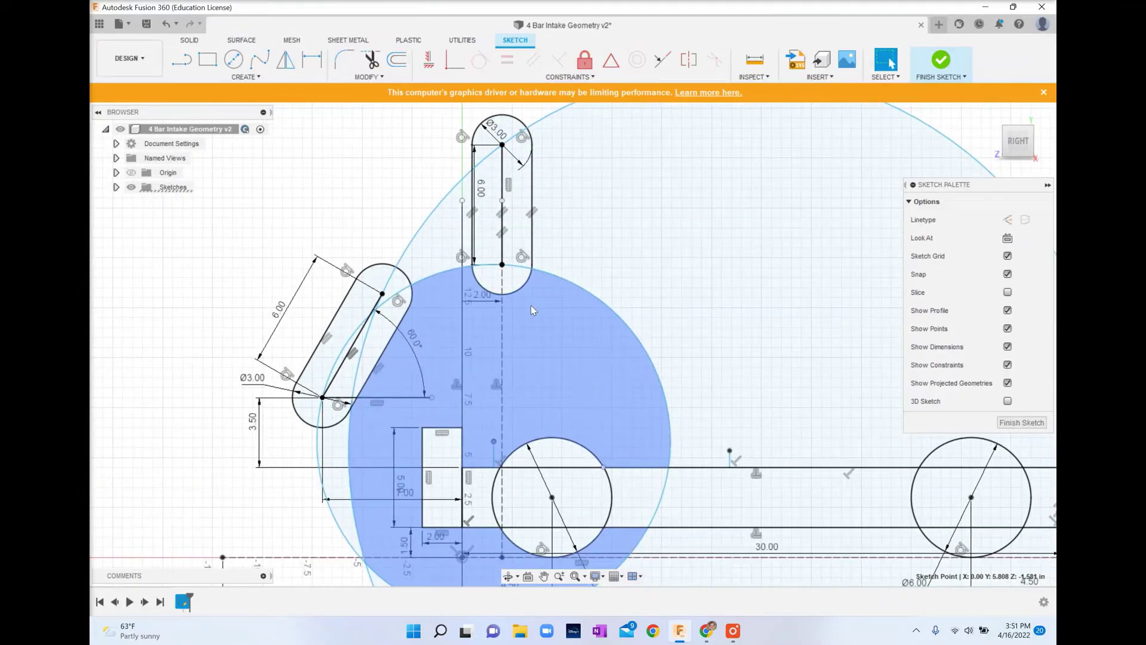
pyautogui.press('l')
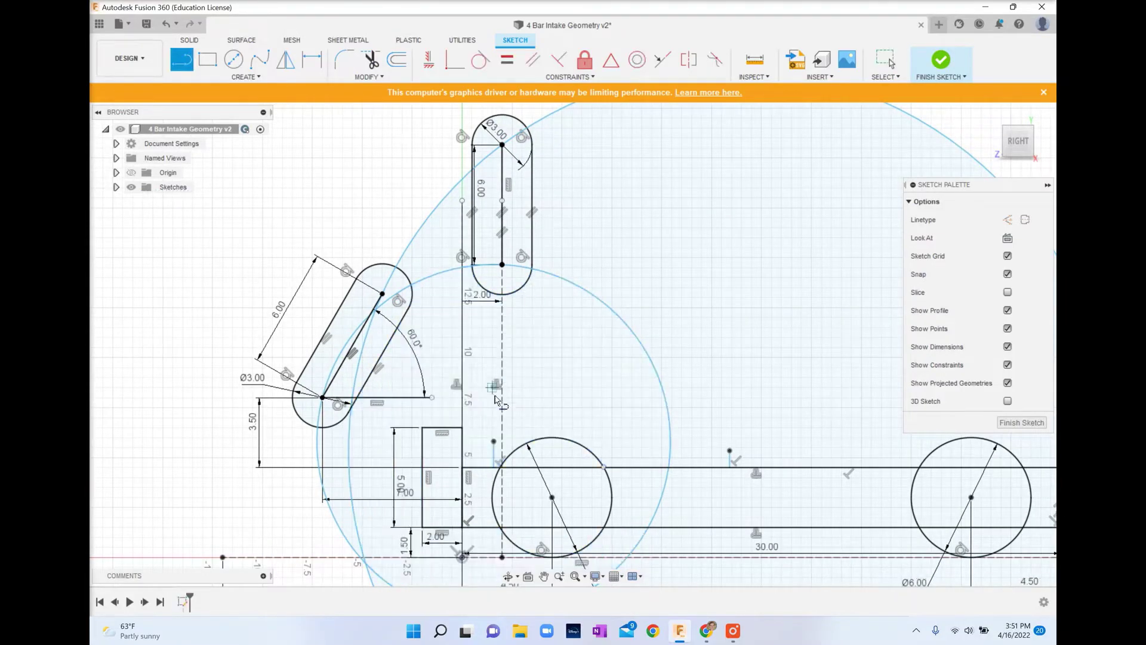
pyautogui.click(494, 442)
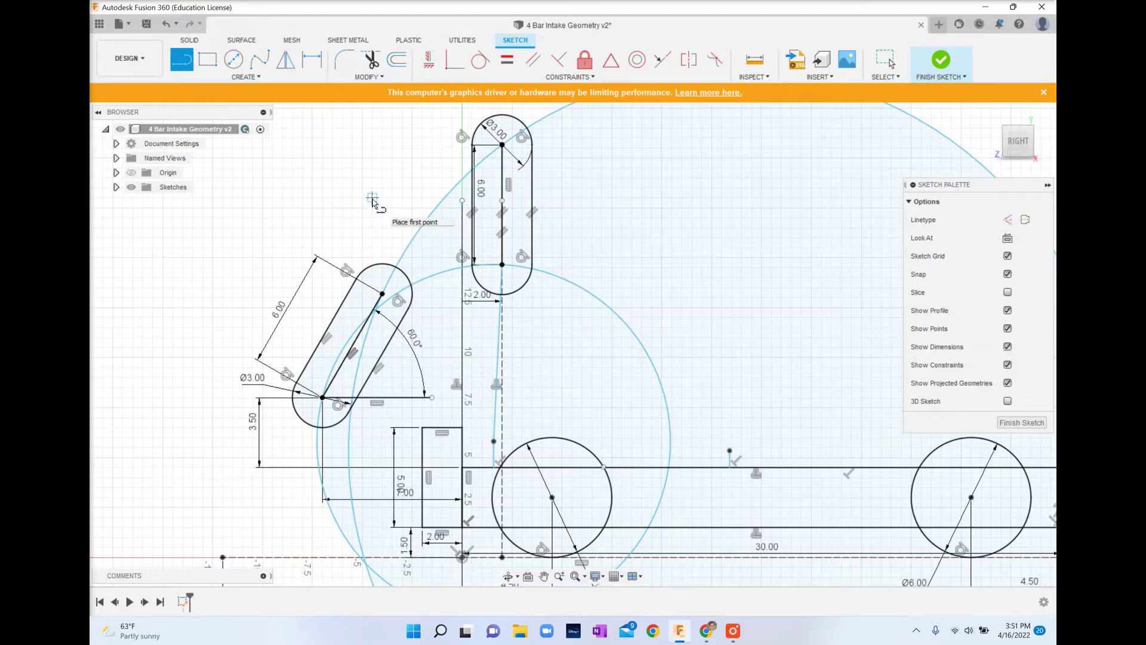
pyautogui.press('Escape')
pyautogui.click(499, 349)
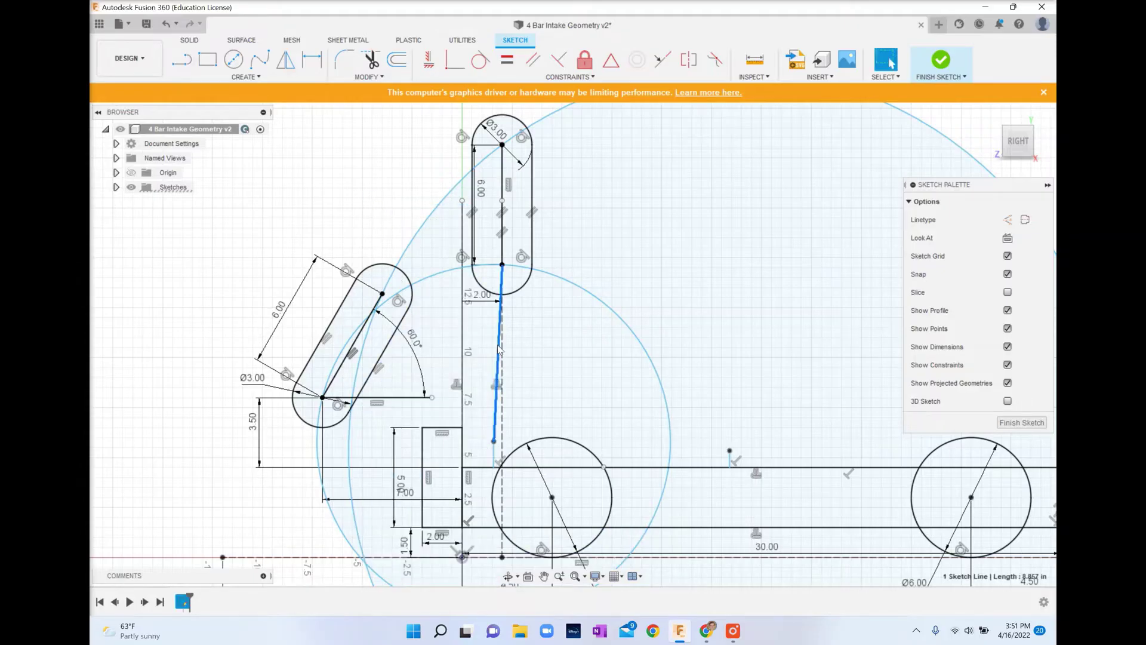
pyautogui.press('Delete')
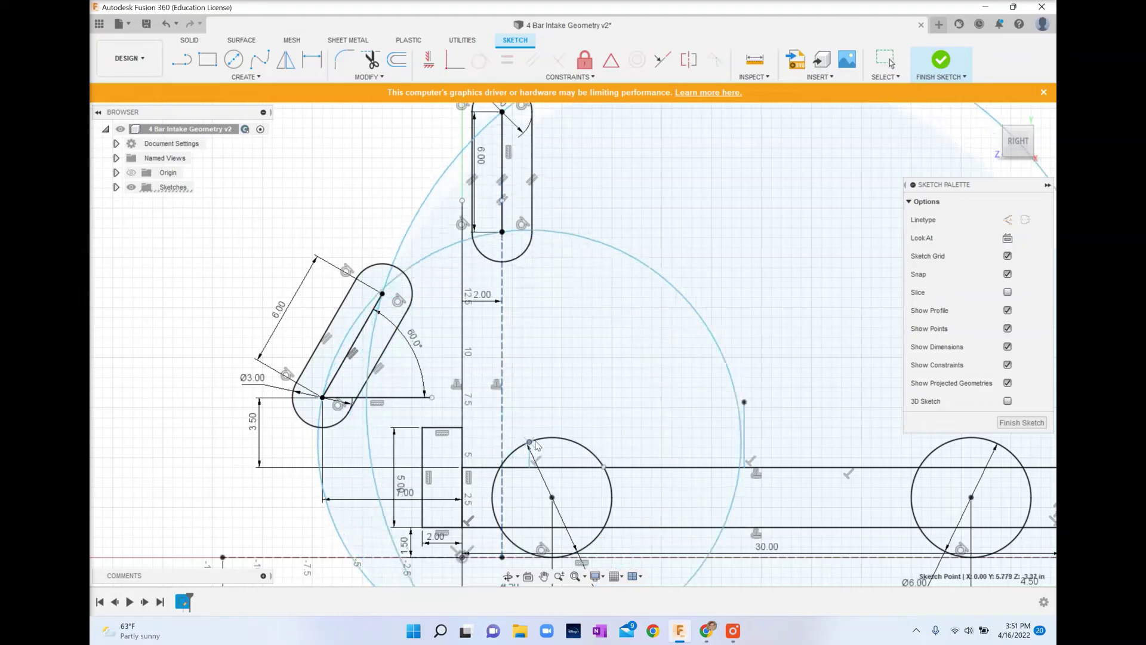
# Move the front pivot to 5 in high and 3.5 in behind the chassis front, and the rear pivot to about 6.9 in high and 14.3 in behind.
pyautogui.moveTo(535, 444)
pyautogui.mouseDown()
pyautogui.moveTo(554, 451)
pyautogui.moveTo(555, 431)
pyautogui.mouseUp()
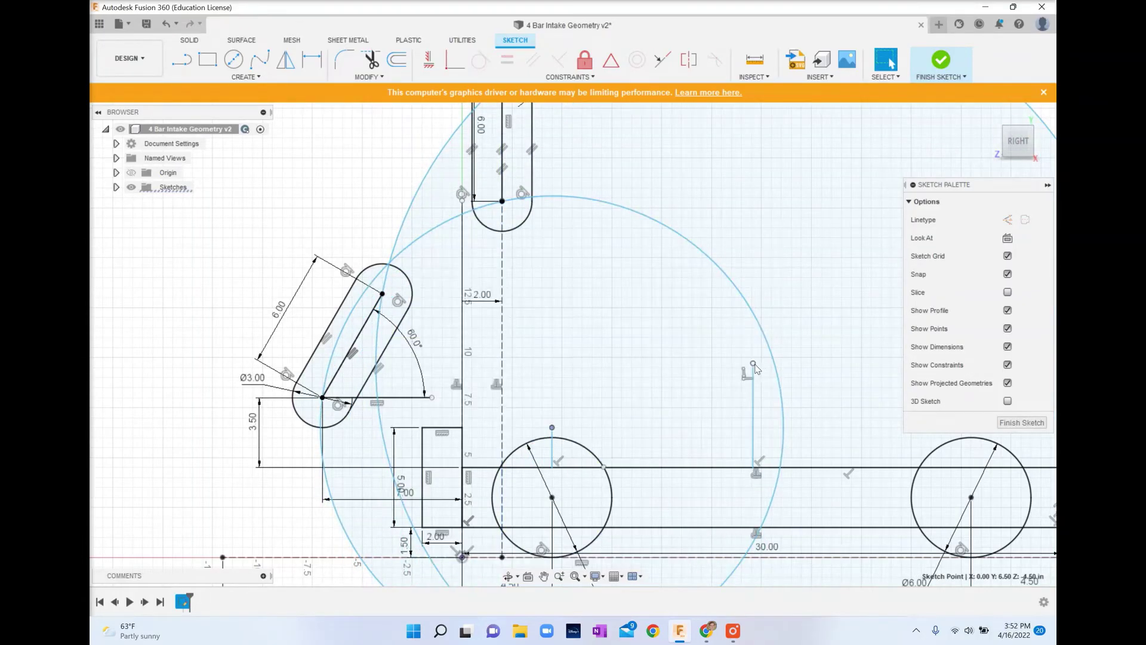
pyautogui.moveTo(755, 368)
pyautogui.mouseDown()
pyautogui.moveTo(762, 423)
pyautogui.moveTo(748, 425)
pyautogui.mouseUp()
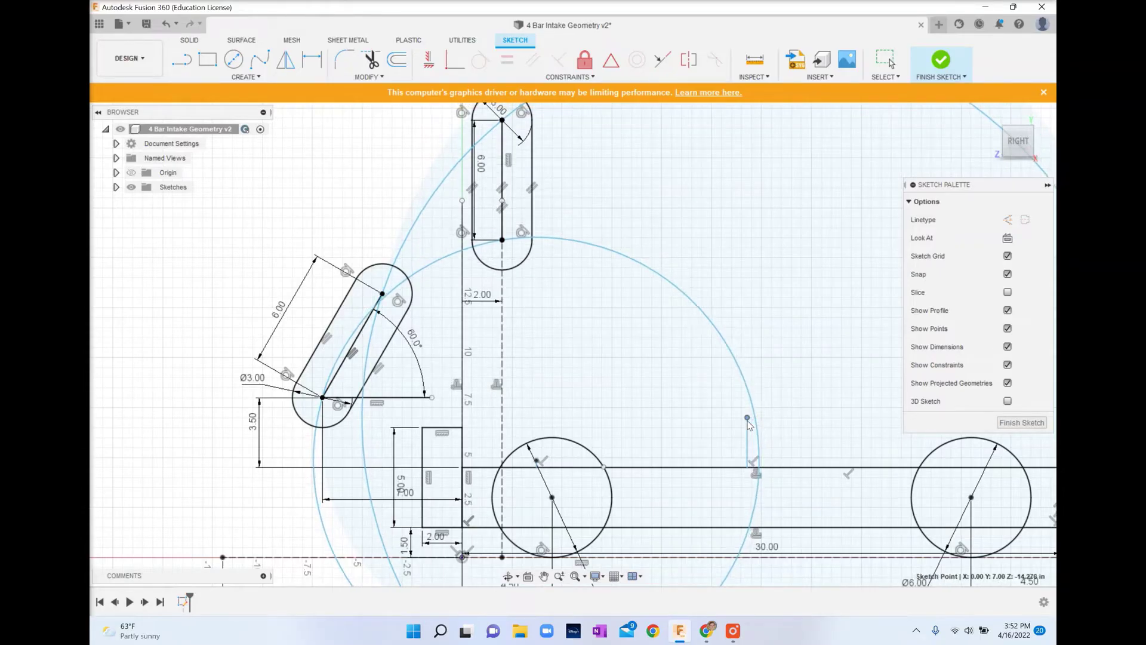
pyautogui.moveTo(539, 463); pyautogui.dragTo(533, 459)
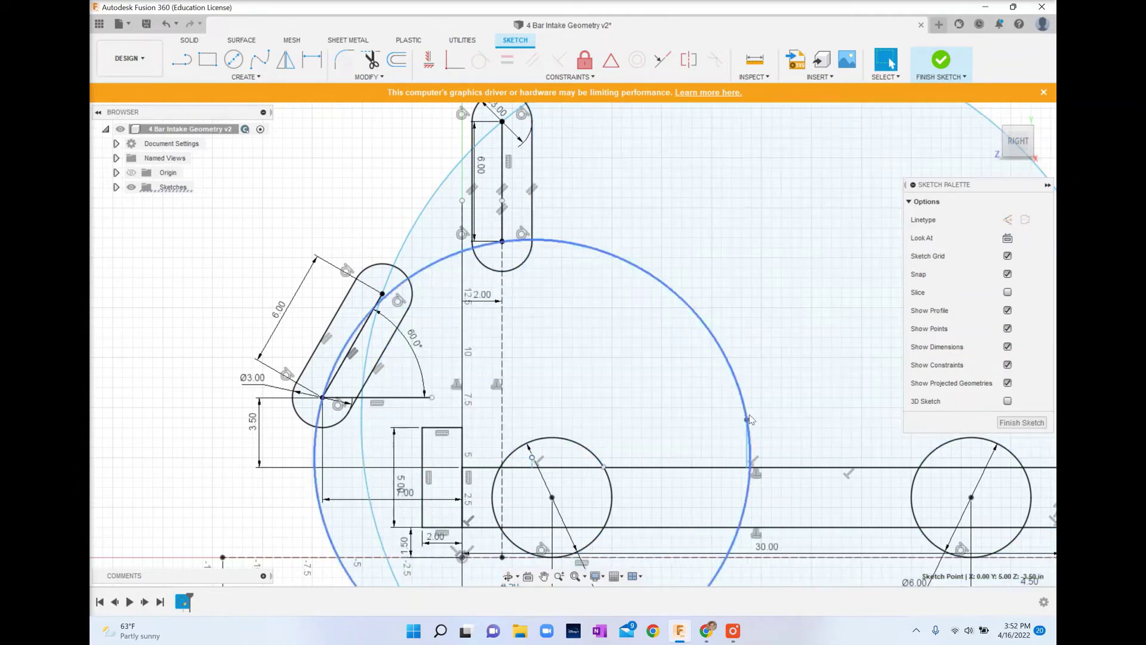
# Draw a trial link line from the upright slot's lower centre to the relocated front pivot, and delete it.
pyautogui.scroll(-2, 694, 256)
pyautogui.moveTo(694, 257)
pyautogui.mouseDown(button='middle')
pyautogui.moveTo(615, 275)
pyautogui.moveTo(607, 266)
pyautogui.mouseUp(button='middle')
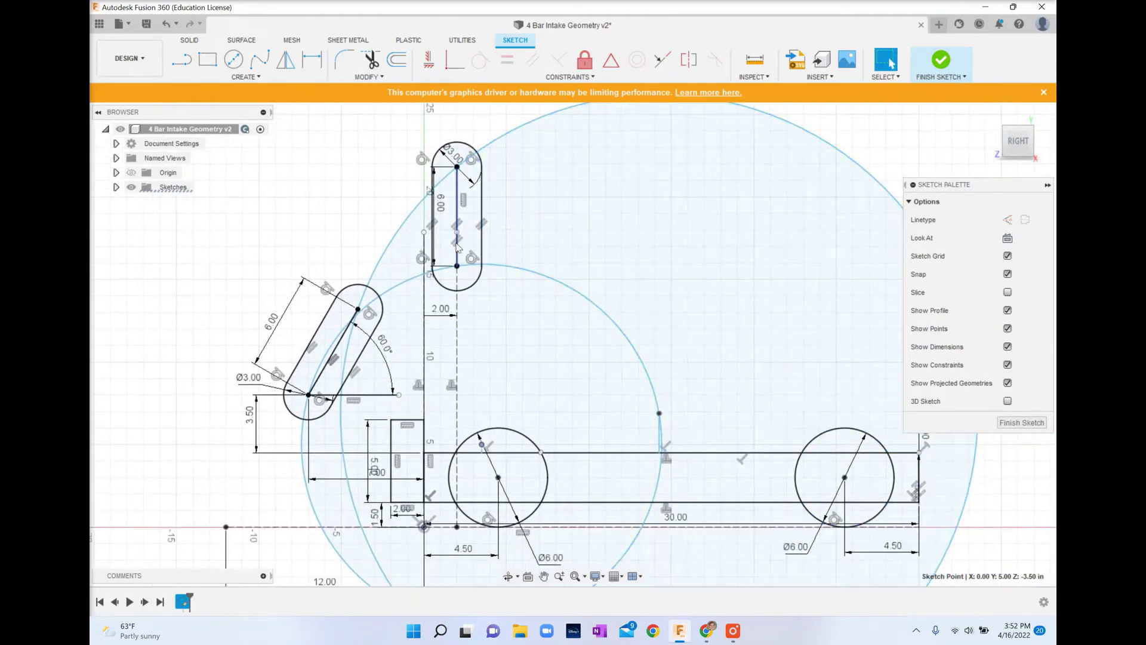
pyautogui.press('l')
pyautogui.click(457, 266)
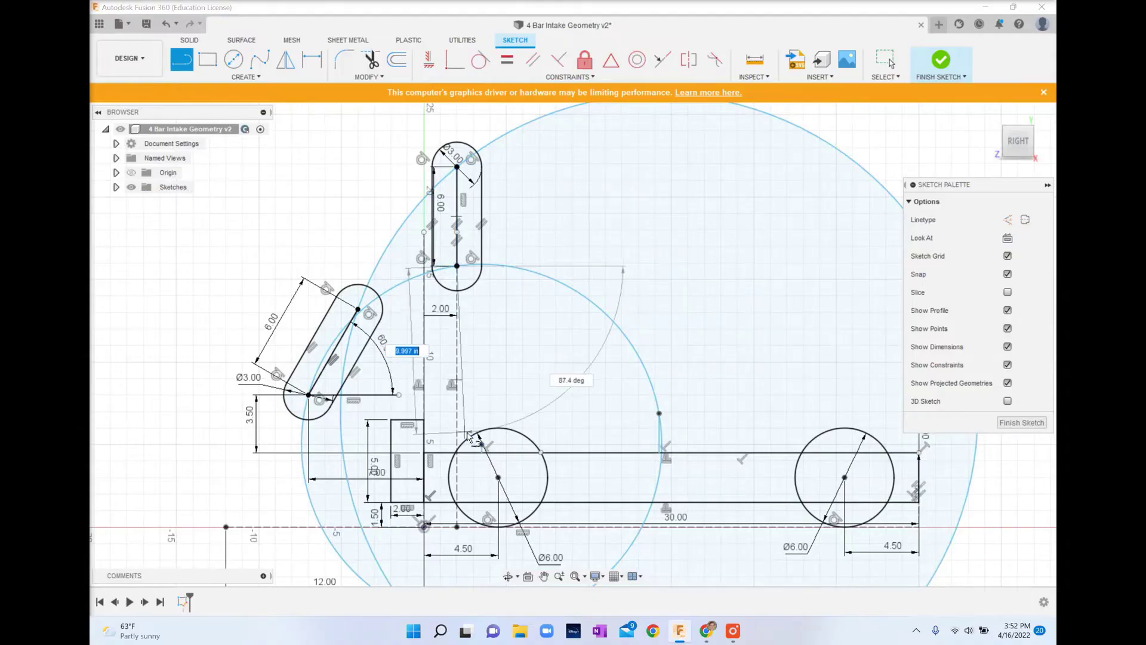
pyautogui.click(481, 445)
pyautogui.press('Escape')
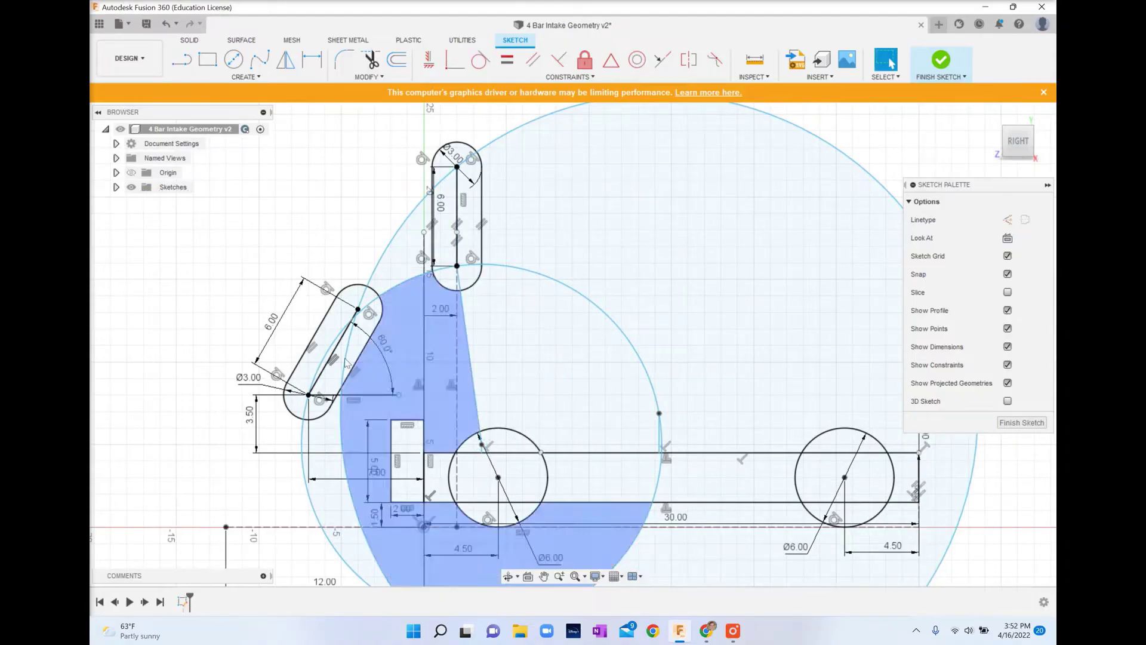
pyautogui.click(466, 316)
pyautogui.press('Delete')
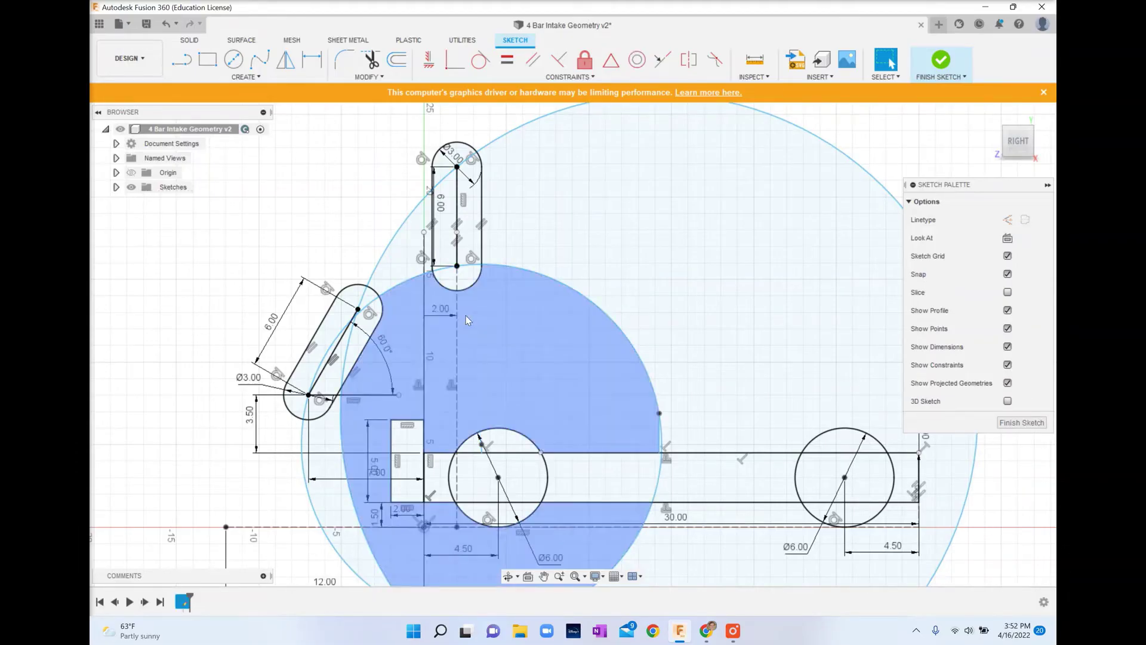
# Dimension the front pivot's distance from the chassis front line and its height above the chassis top line, accepting the drawn values.
pyautogui.press('d')
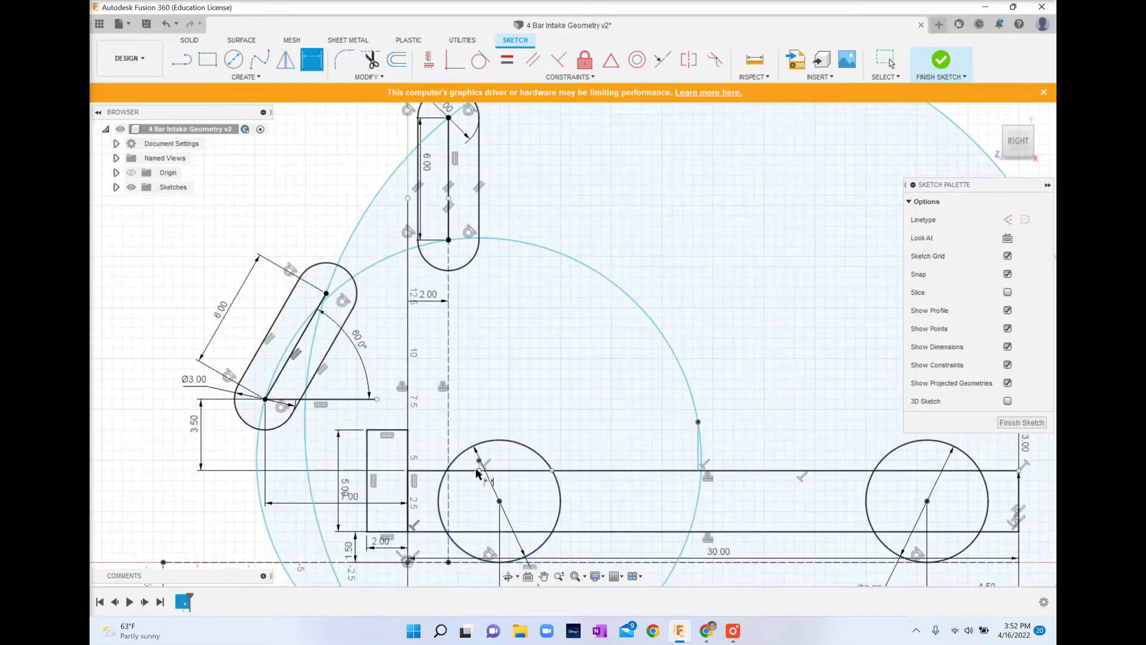
pyautogui.scroll(3, 486, 464)
pyautogui.click(482, 462)
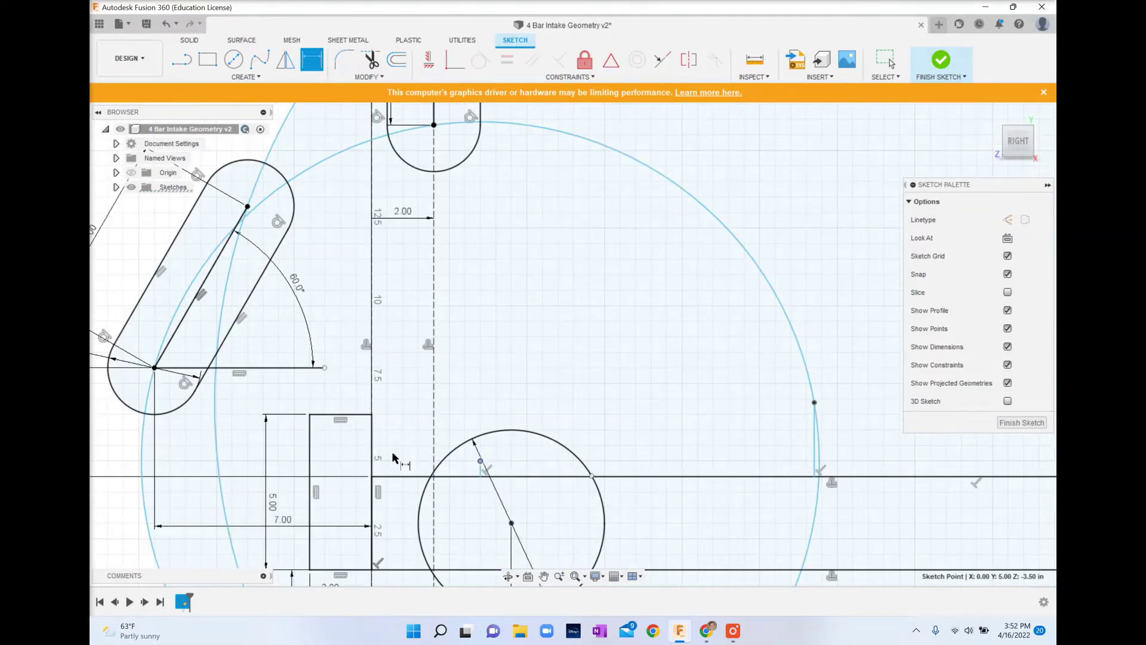
pyautogui.click(373, 460)
pyautogui.click(410, 445)
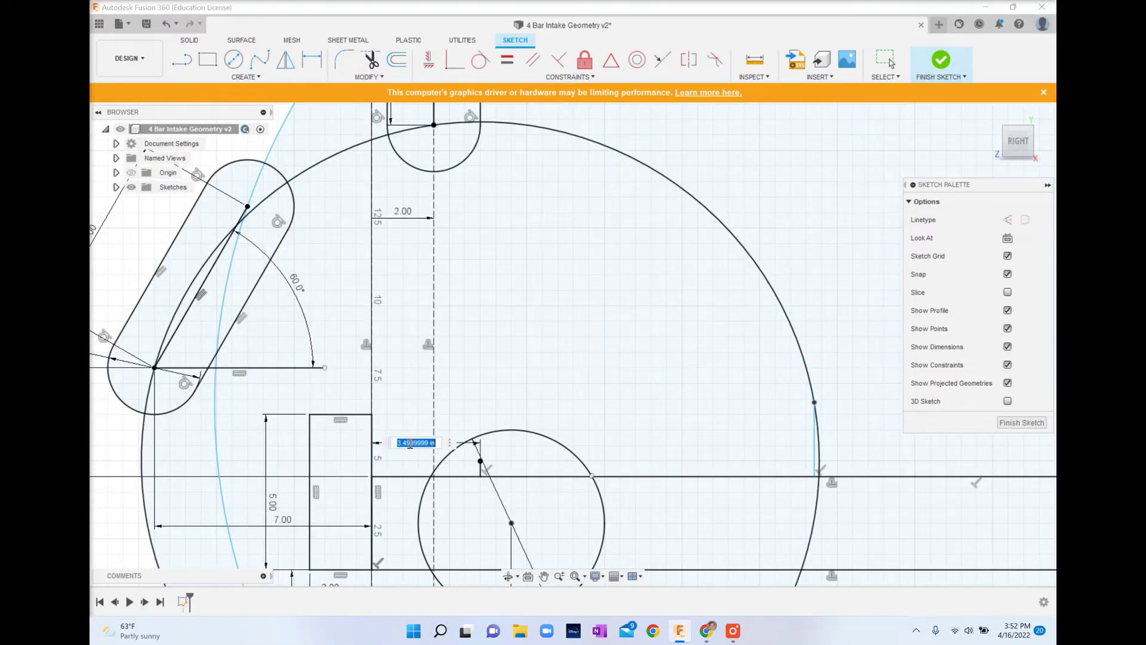
pyautogui.press('Return')
pyautogui.click(481, 469)
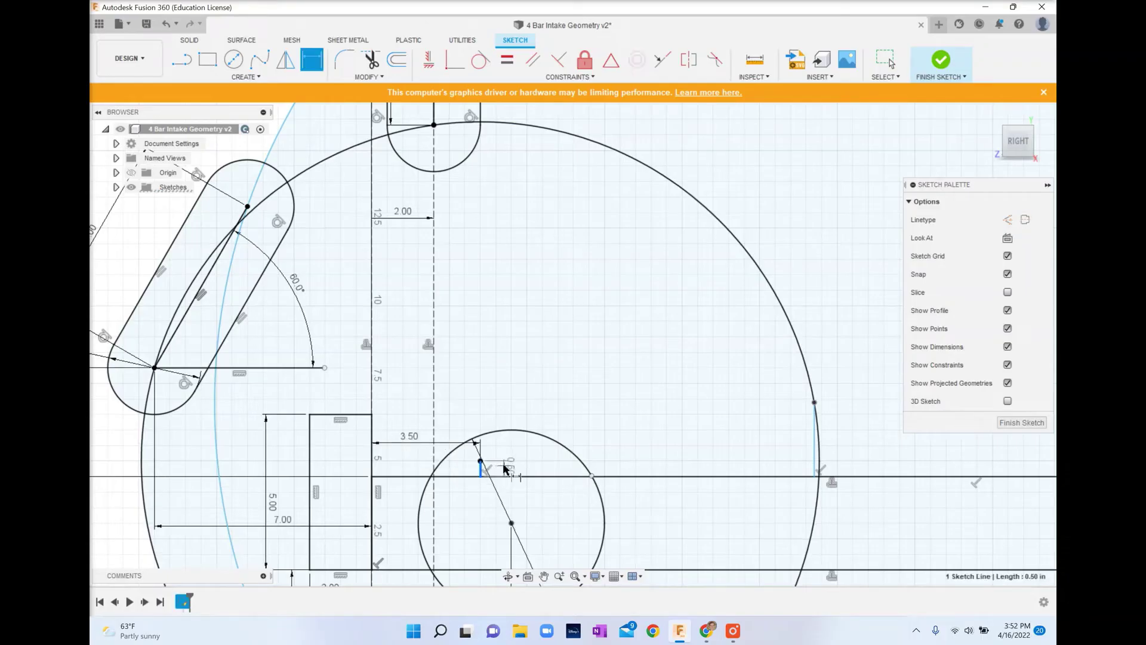
pyautogui.click(506, 468)
pyautogui.press('Return')
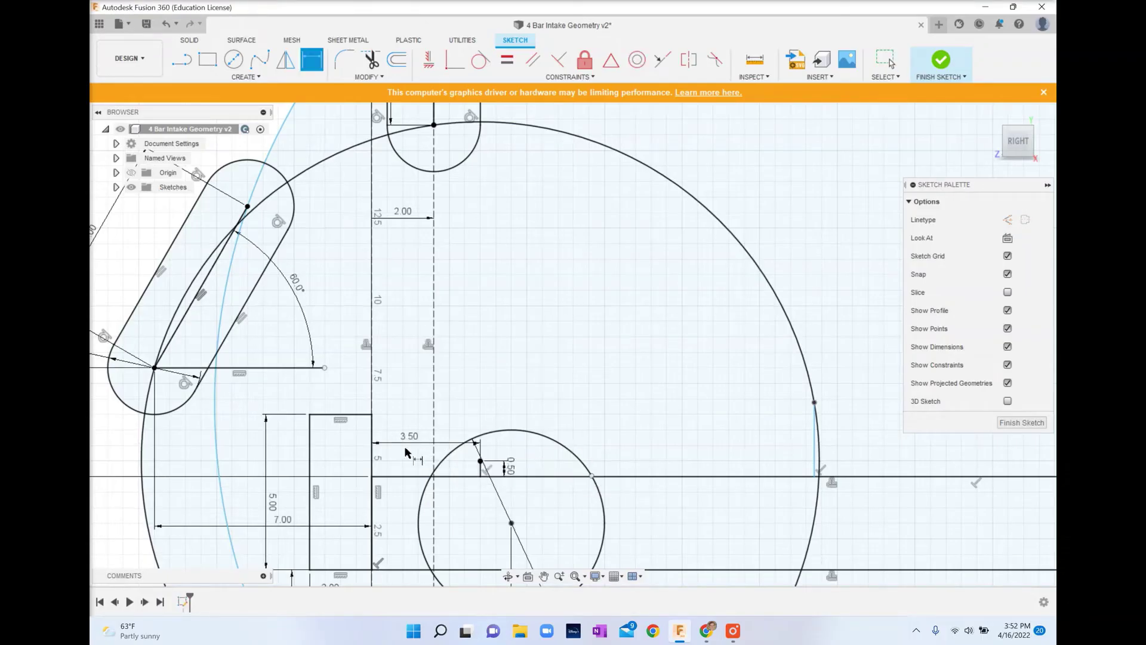
# Dimension the rear pivot's height above the chassis top line, accepting the drawn value.
pyautogui.click(811, 436)
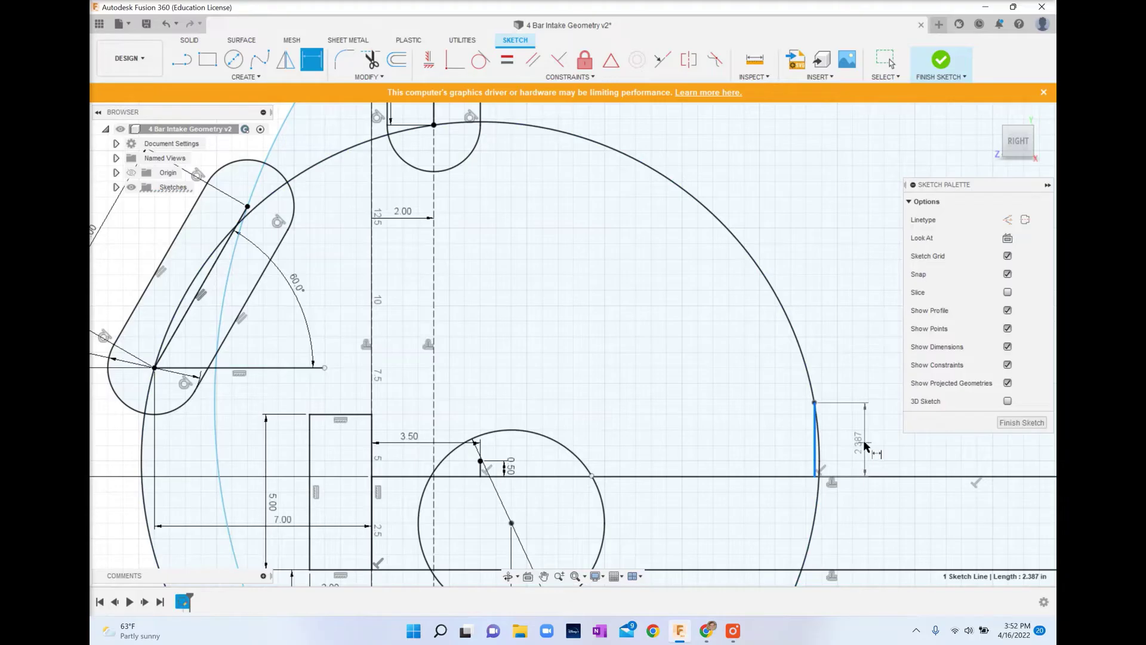
pyautogui.click(863, 444)
pyautogui.press('Return')
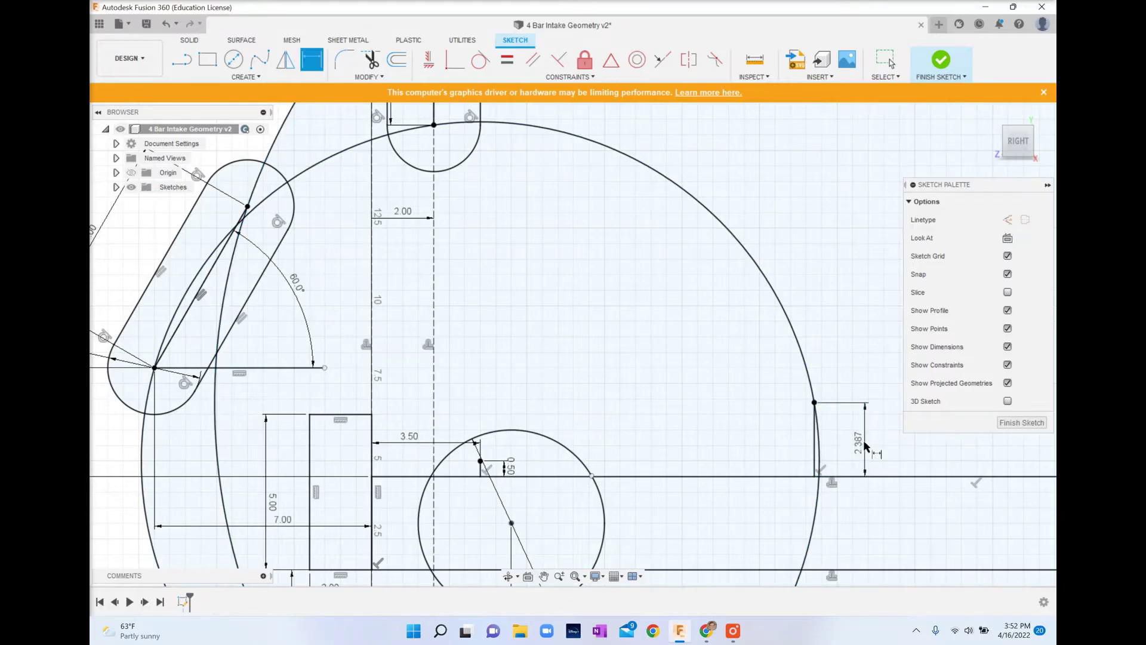
# Try to dimension the rear pivot's horizontal distance from the chassis front line.
pyautogui.click(816, 404)
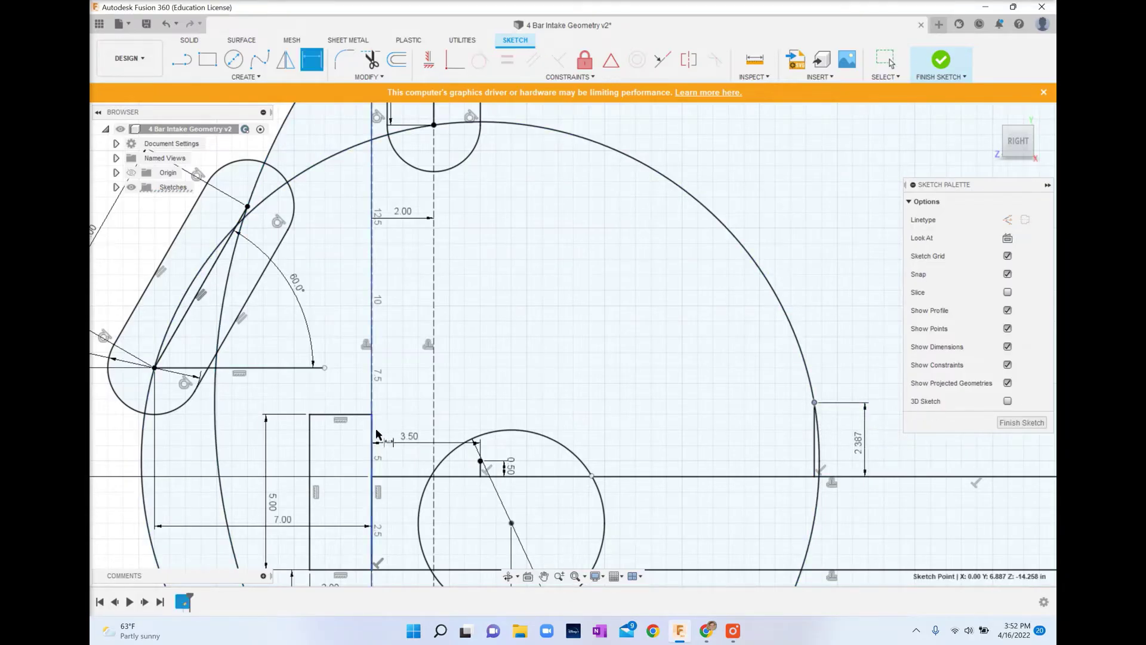
pyautogui.click(378, 434)
pyautogui.click(512, 390)
pyautogui.click(694, 331)
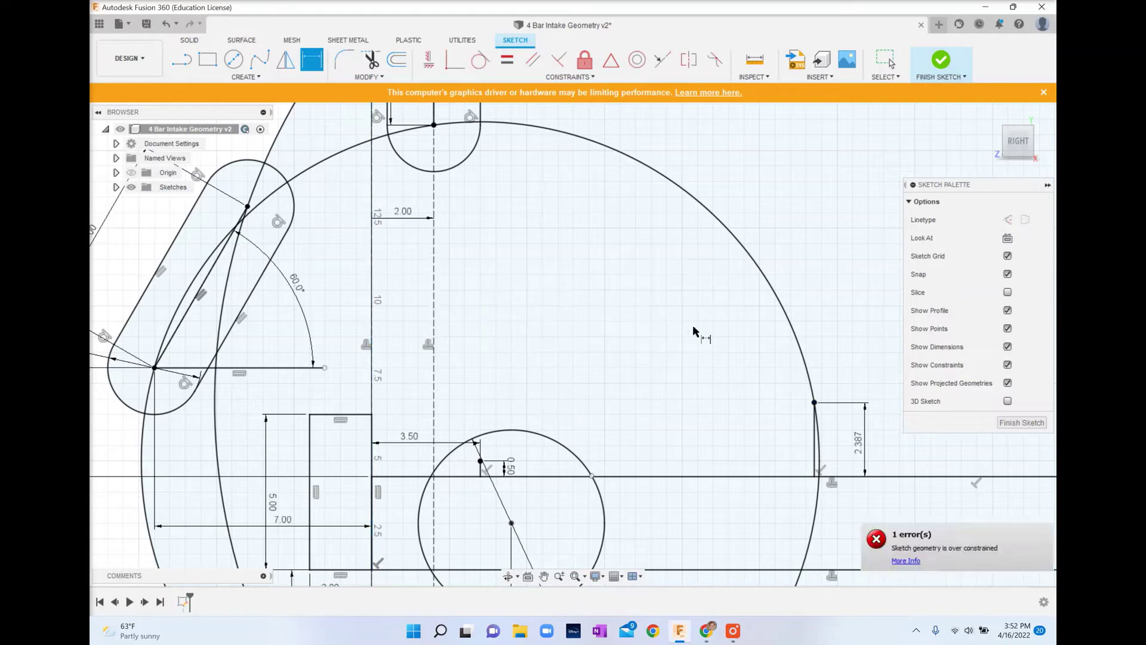
pyautogui.press('Escape')
# Convert the two large pivot path circles to construction geometry.
pyautogui.scroll(-5, 690, 305)
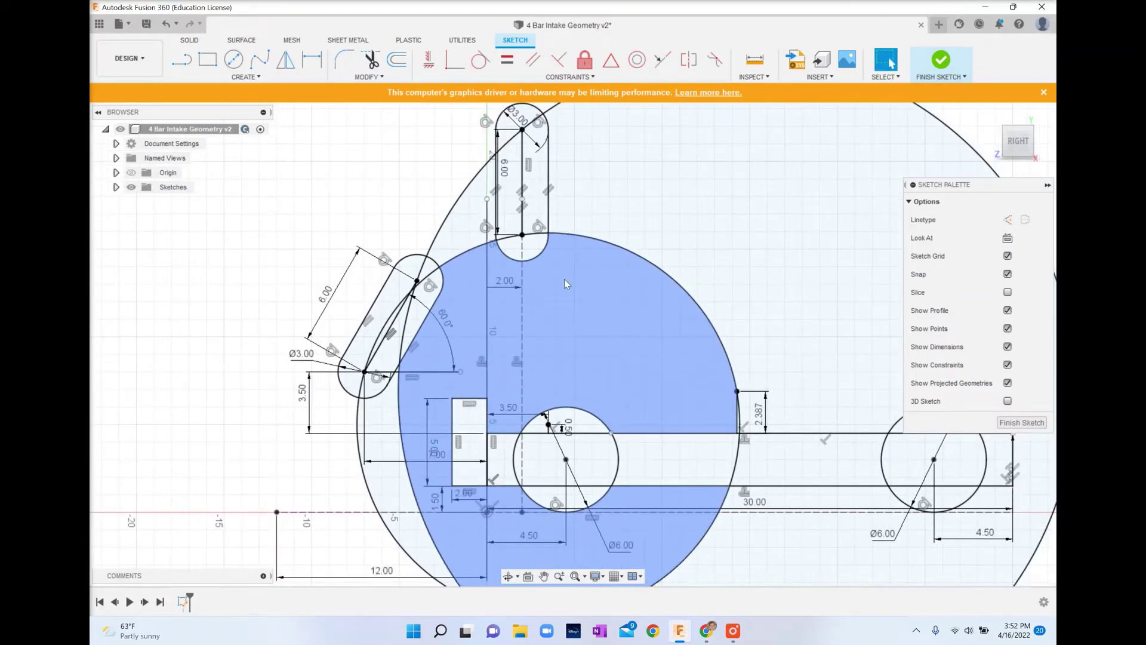
pyautogui.scroll(-2, 564, 278)
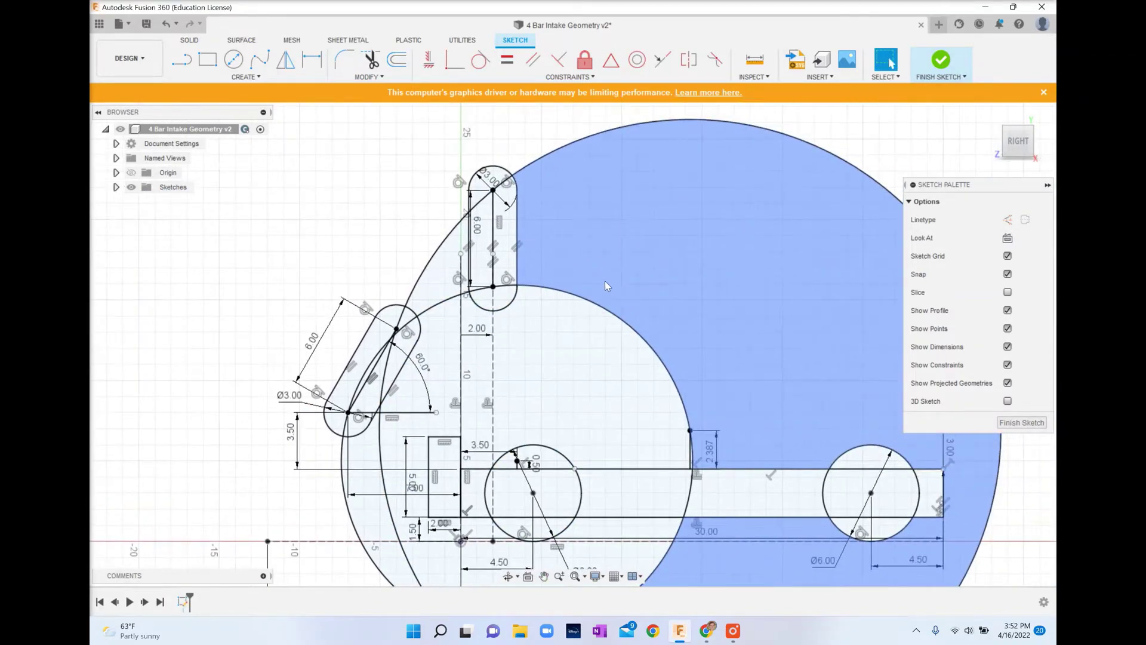
pyautogui.scroll(-2, 604, 285)
pyautogui.click(599, 284)
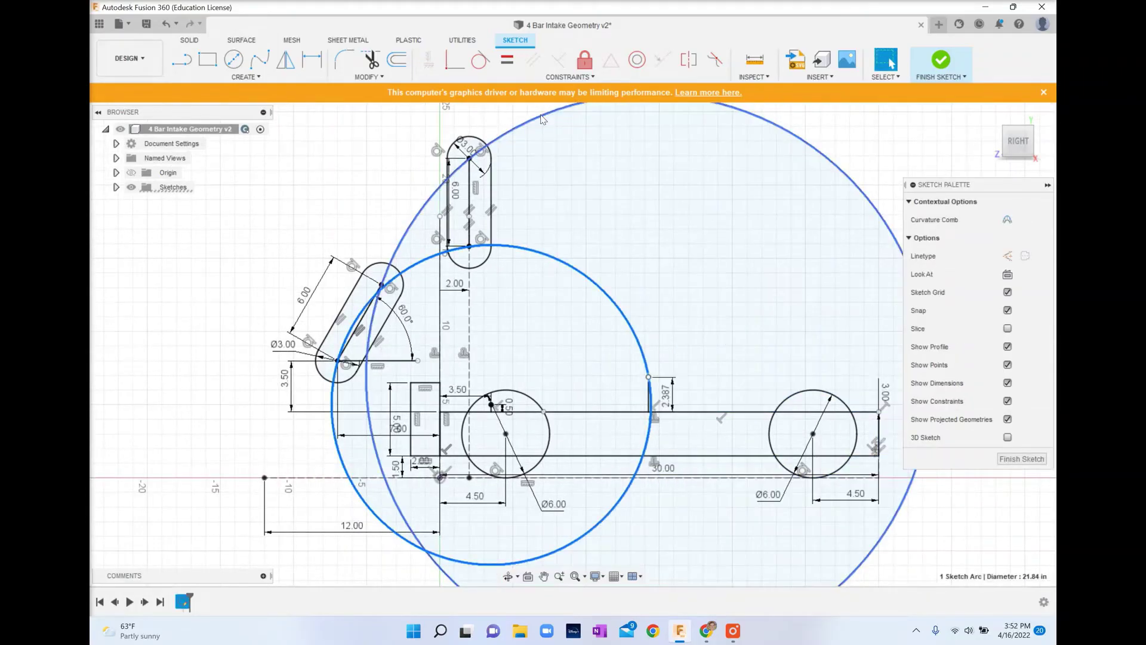
pyautogui.click(542, 118)
pyautogui.rightClick(541, 117)
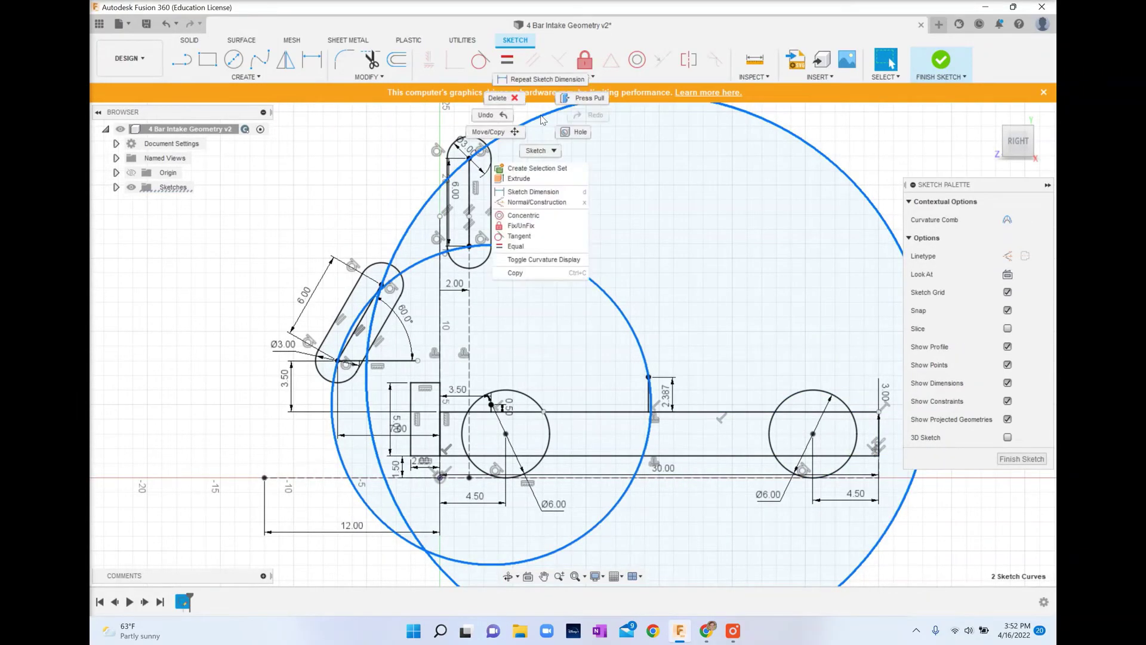
pyautogui.click(542, 204)
# Draw the front link line from the front pivot to the tilted slot's lower centre.
pyautogui.moveTo(640, 274); pyautogui.dragTo(610, 295, button='middle')
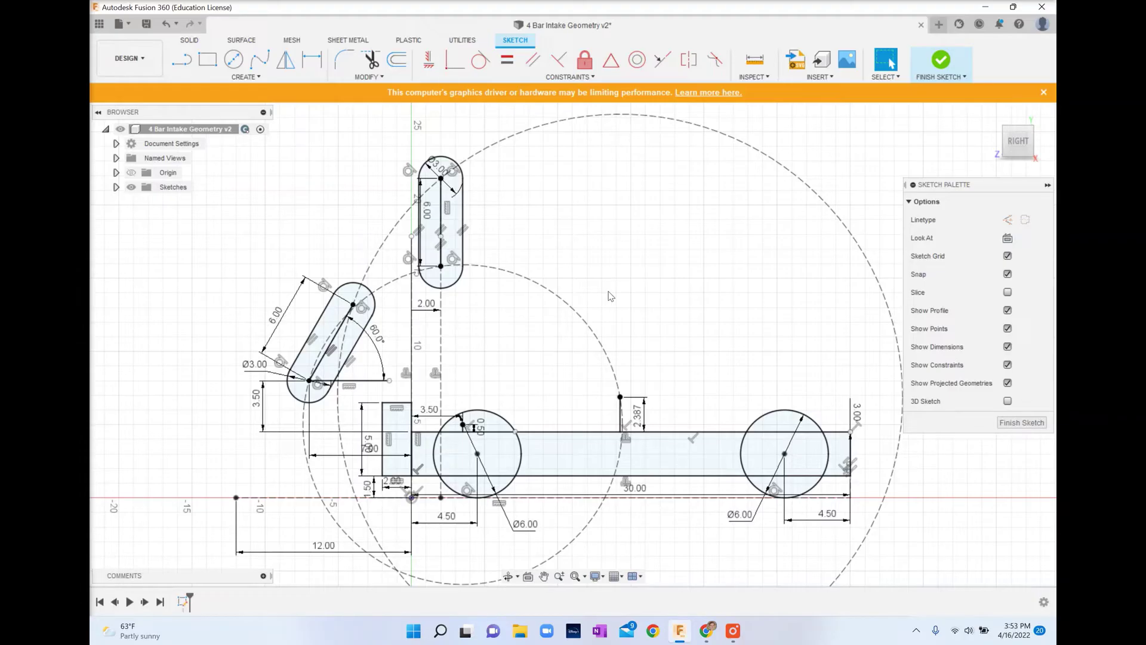
pyautogui.press('l')
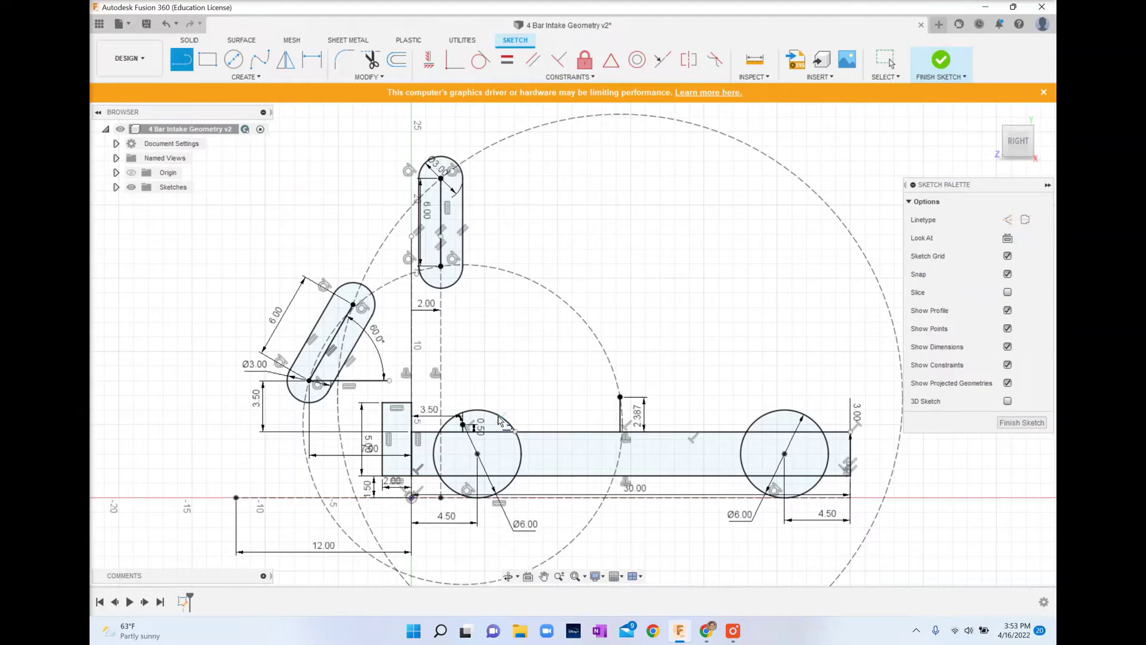
pyautogui.click(462, 423)
pyautogui.click(309, 381)
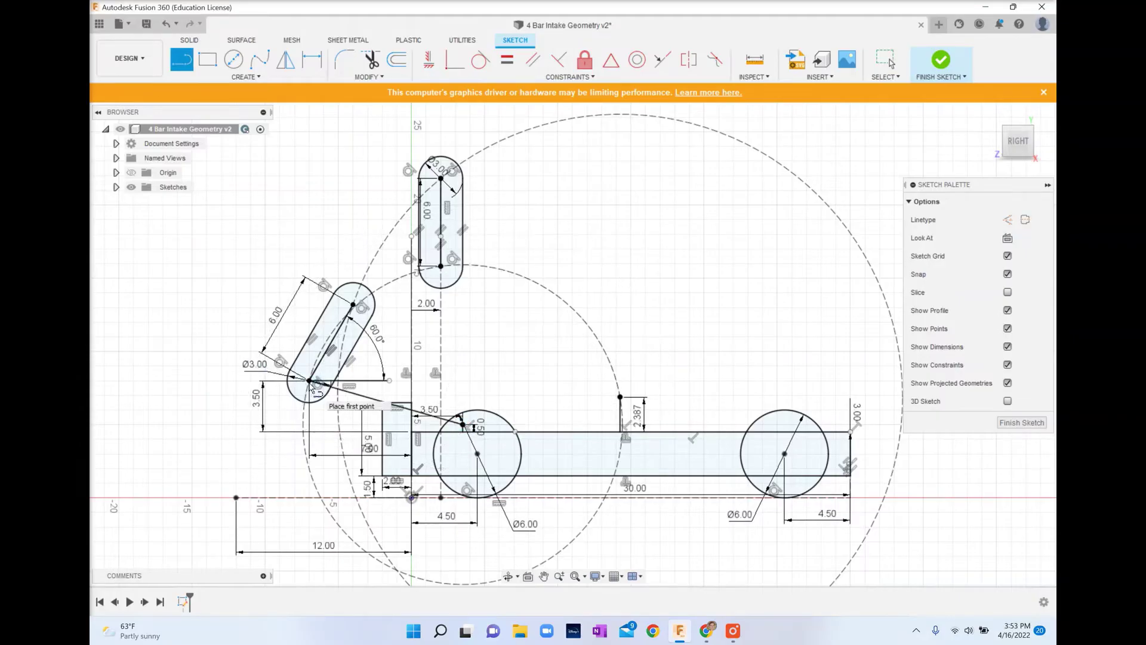
pyautogui.press('Escape')
# Draw a trial line from the front pivot to the tilted slot's upper centre, and delete it.
pyautogui.scroll(2, 430, 392)
pyautogui.press('l')
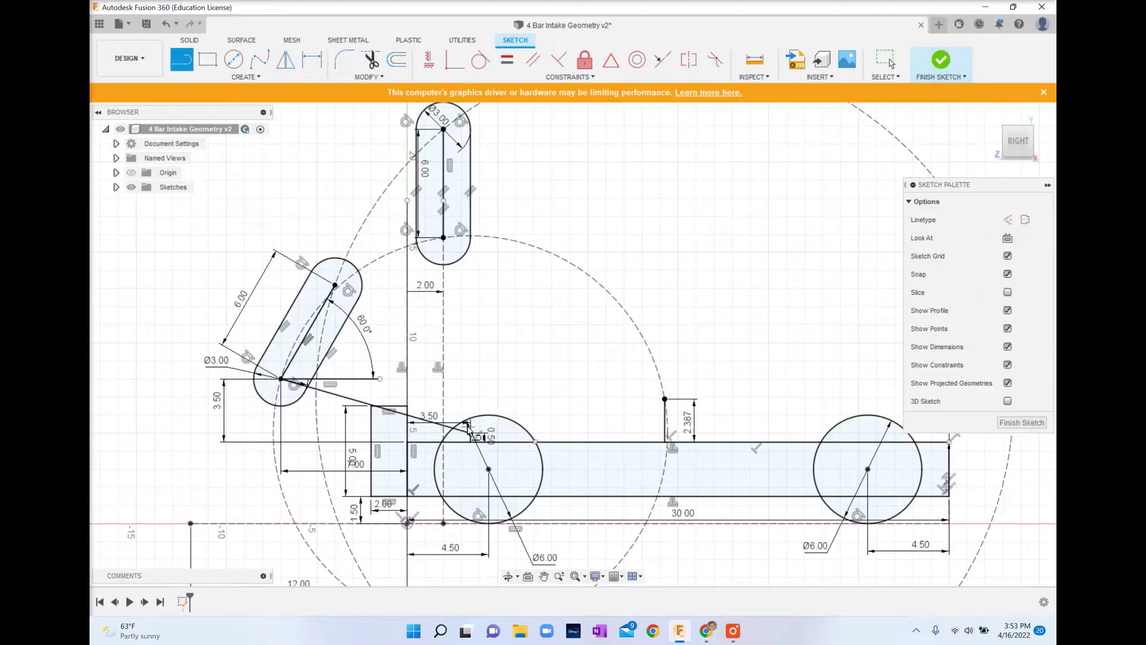
pyautogui.click(470, 432)
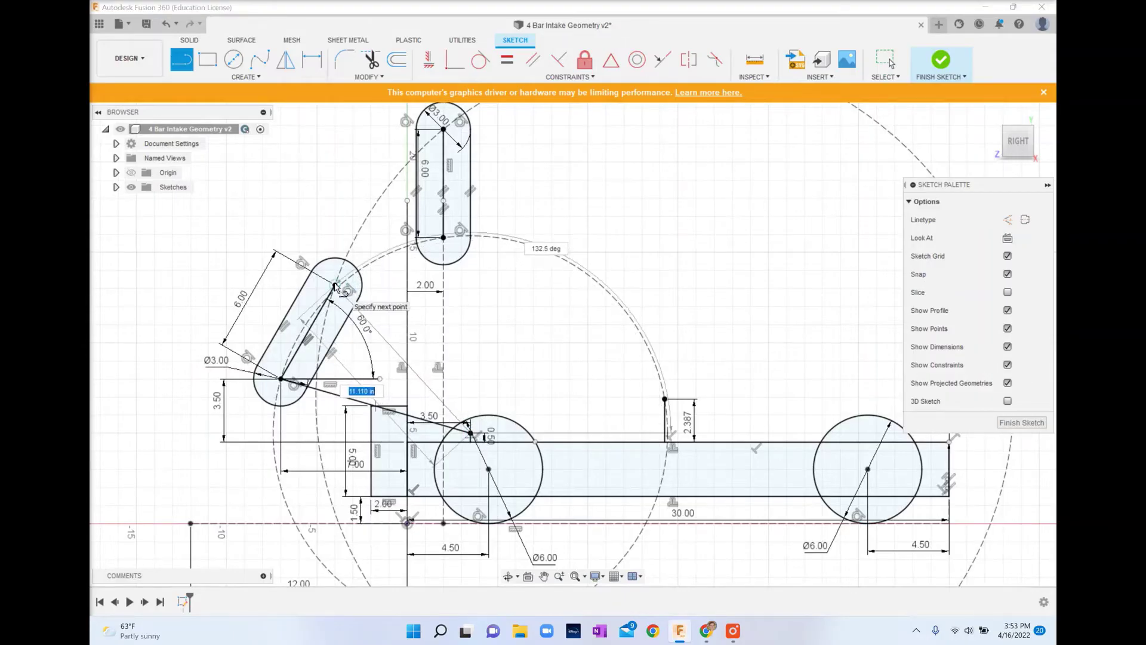
pyautogui.click(335, 286)
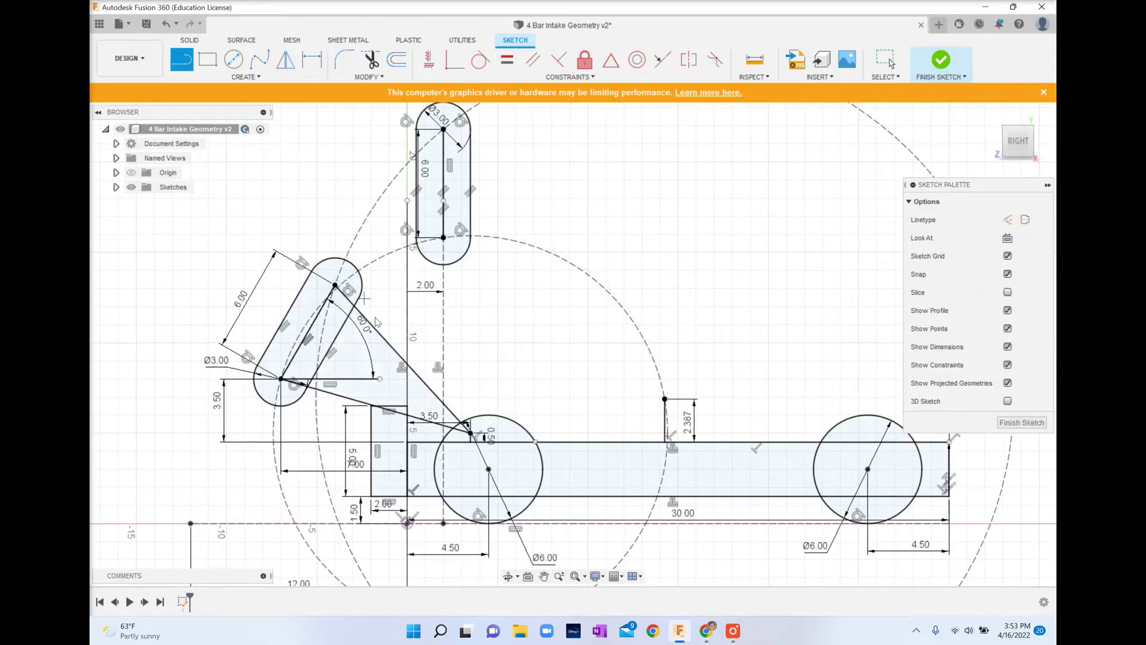
pyautogui.press('Escape')
pyautogui.click(399, 356)
pyautogui.press('Delete')
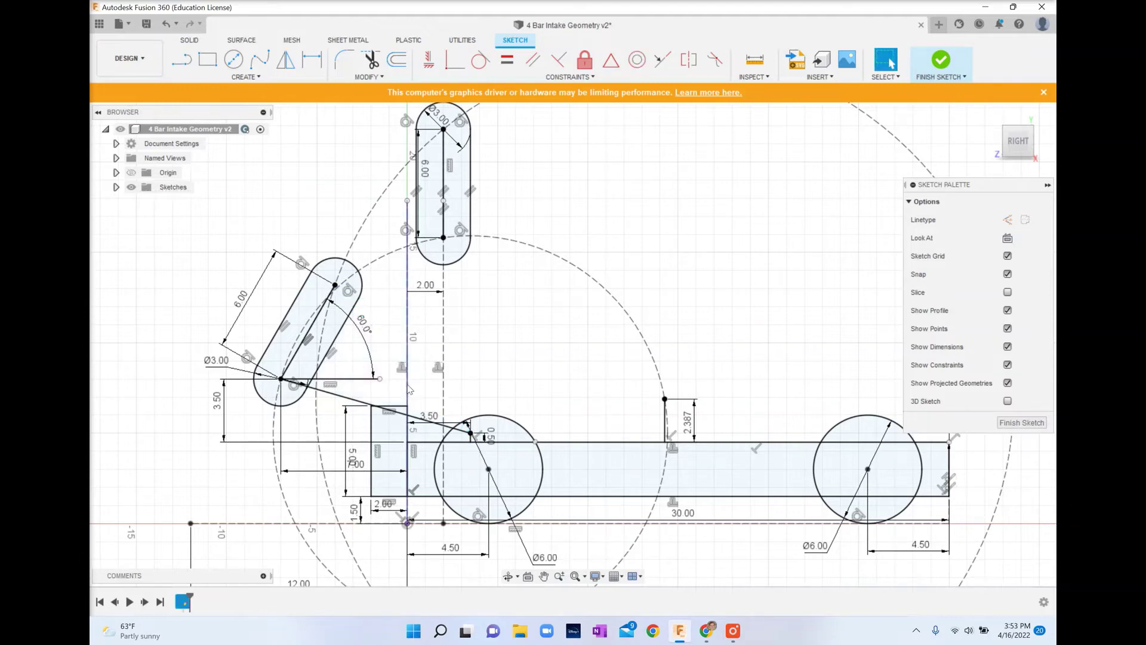
# Draw a short vertical trial line upward from the front pivot, and delete it.
pyautogui.scroll(2, 409, 389)
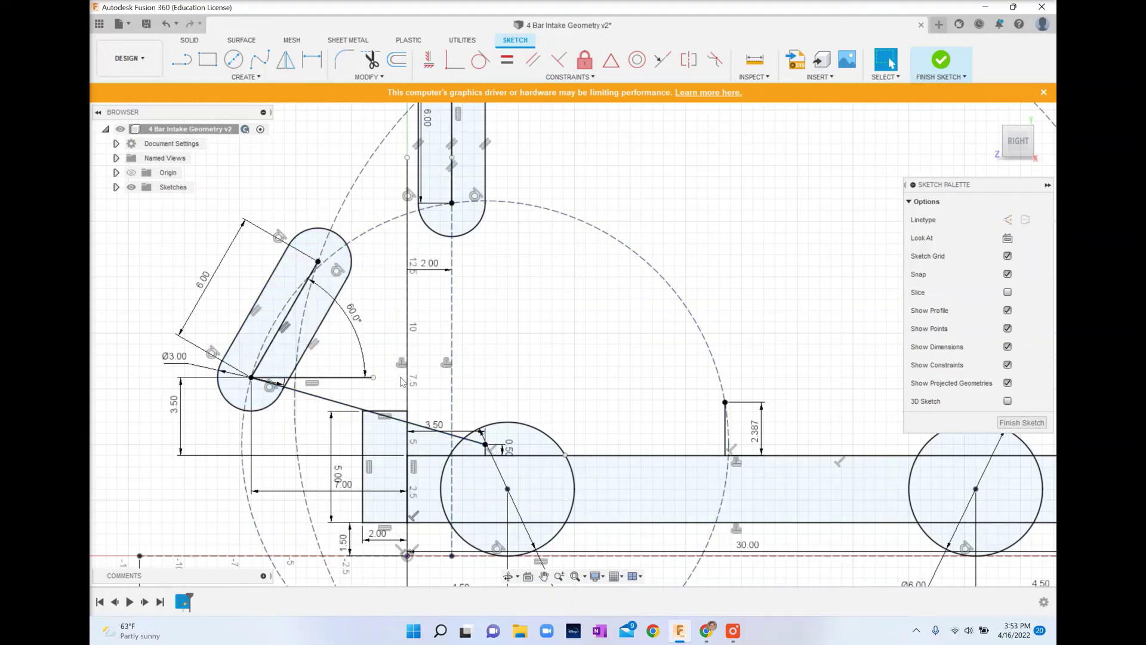
pyautogui.press('l')
pyautogui.click(485, 445)
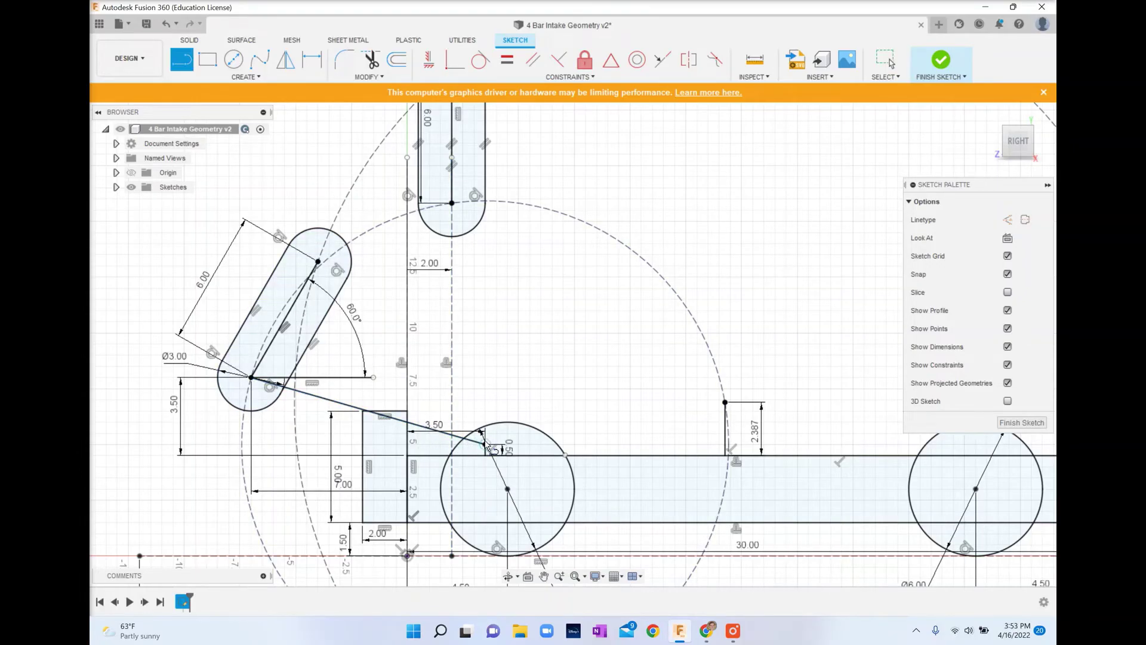
pyautogui.click(485, 388)
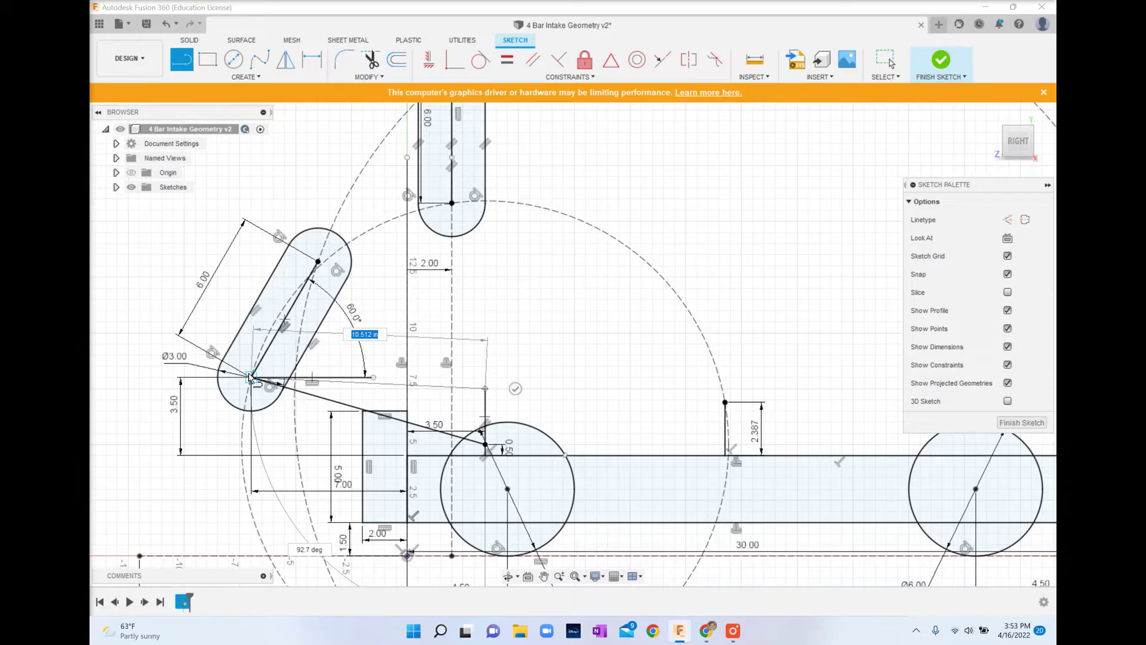
pyautogui.press('Escape')
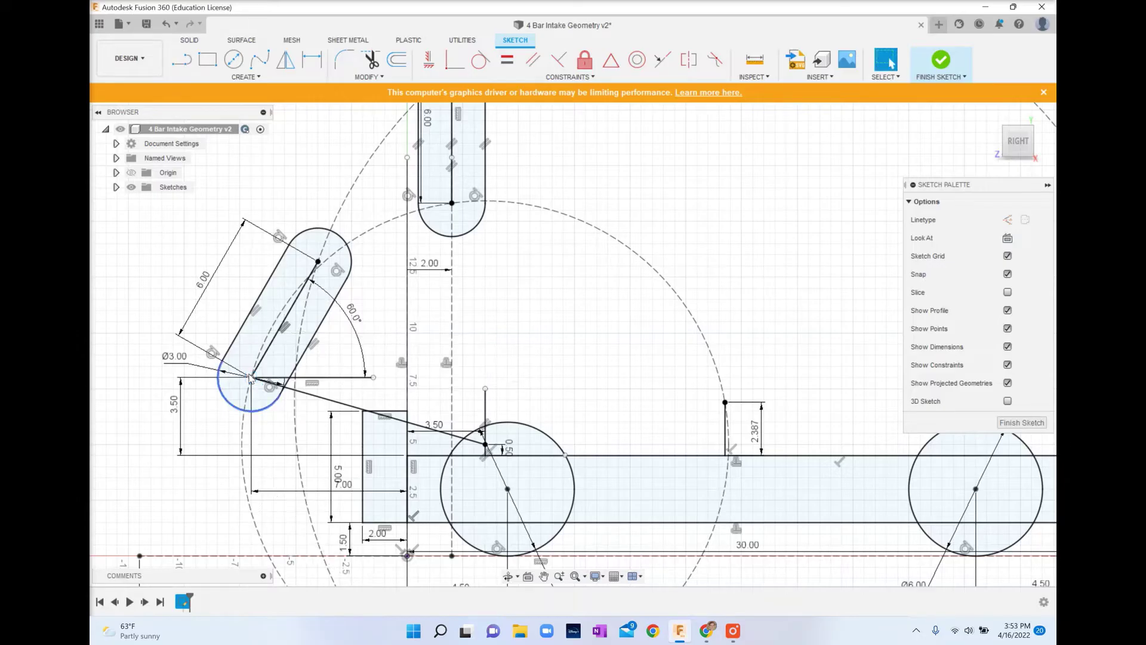
pyautogui.click(486, 406)
pyautogui.press('Delete')
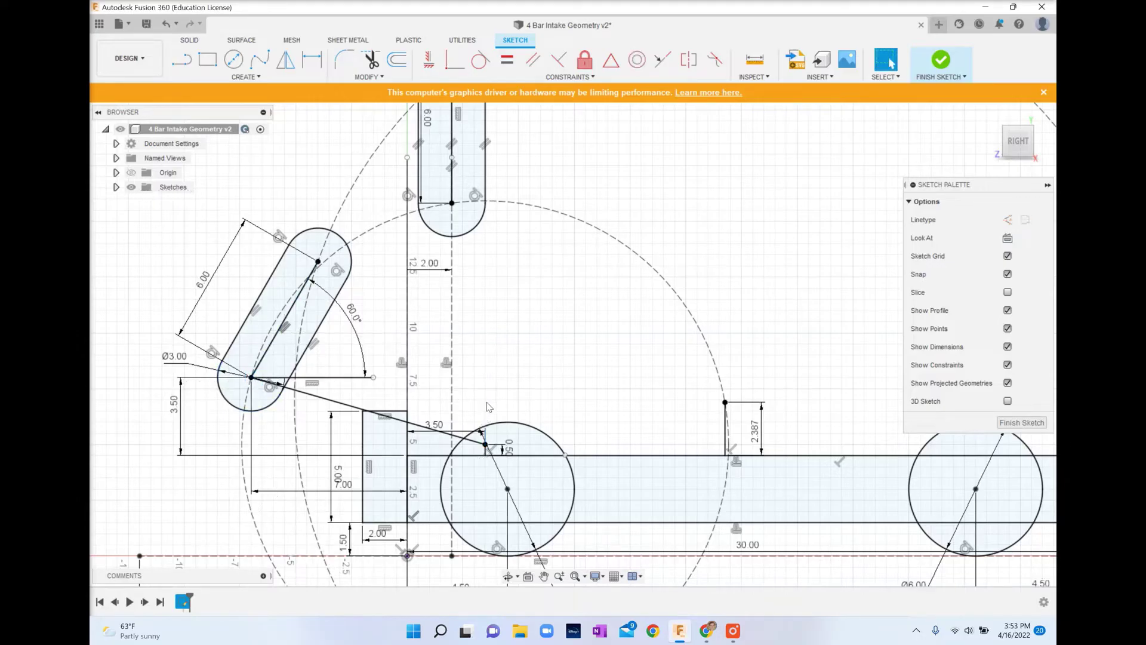
# Draw the rear link line from the rear pivot to the tilted slot's upper centre.
pyautogui.press('l')
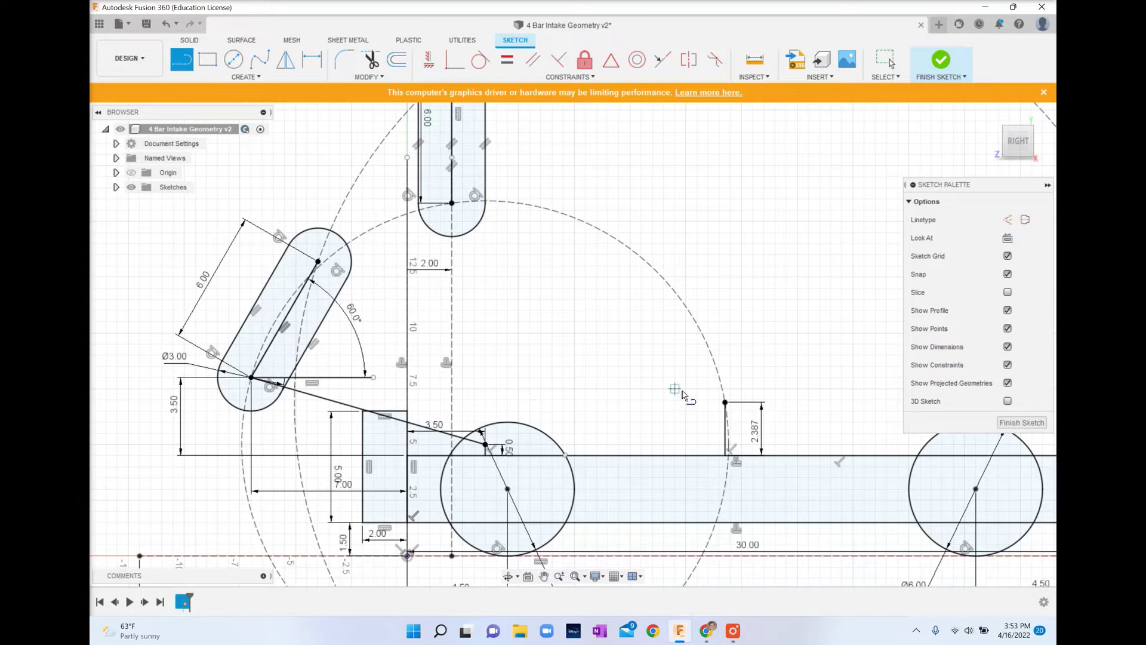
pyautogui.click(725, 401)
pyautogui.click(317, 261)
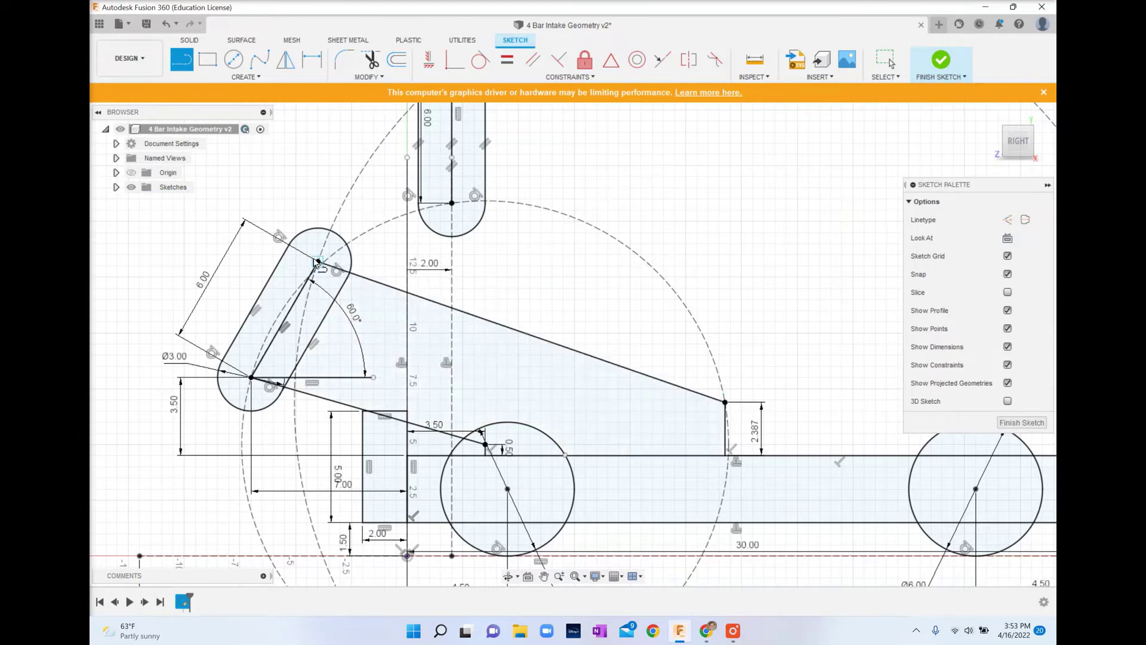
# Draw the retracted links from the front pivot to the vertical slot's lower centre and from the rear pivot to its upper centre.
pyautogui.click(486, 443)
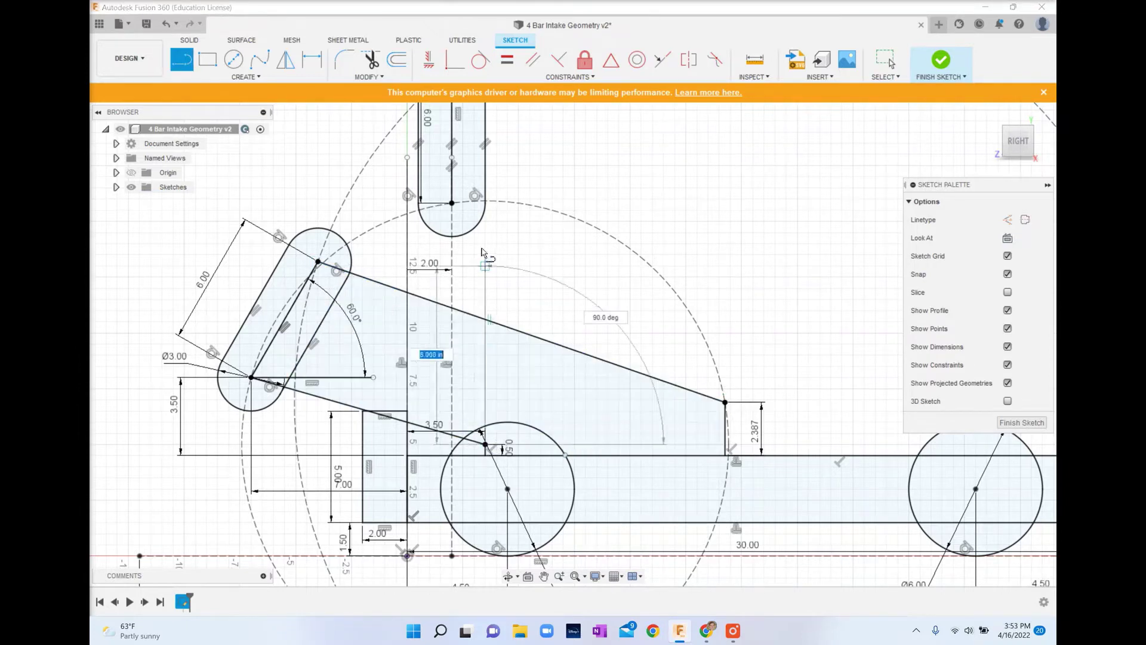
pyautogui.click(451, 203)
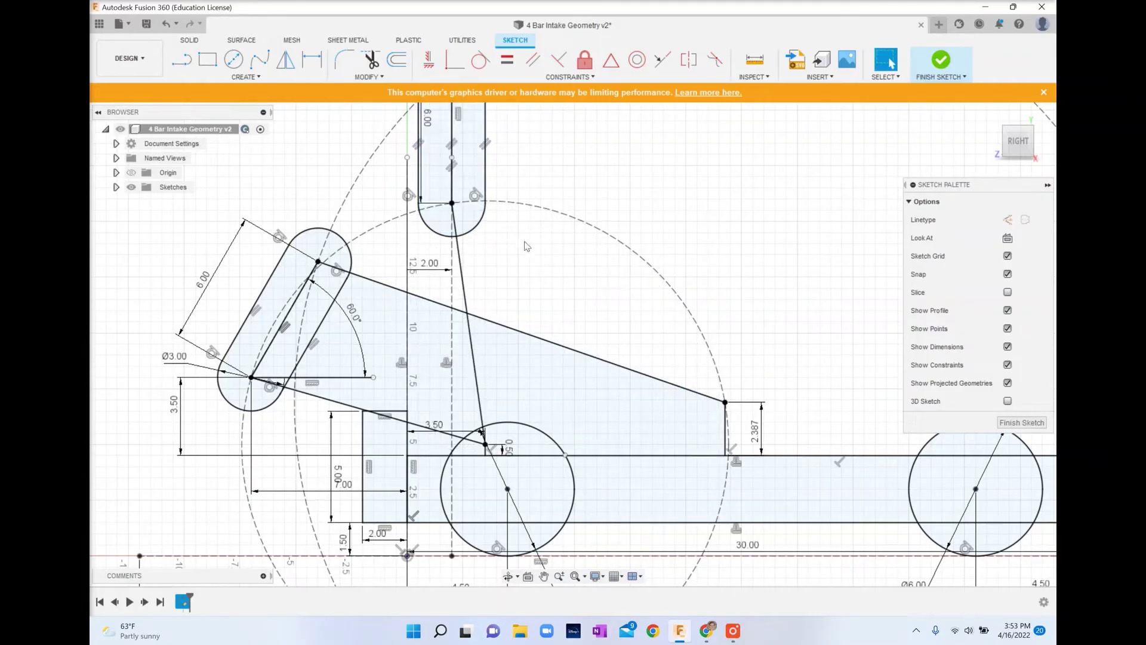
pyautogui.click(726, 402)
pyautogui.moveTo(640, 257); pyautogui.dragTo(619, 329, button='middle')
pyautogui.scroll(-2, 614, 352)
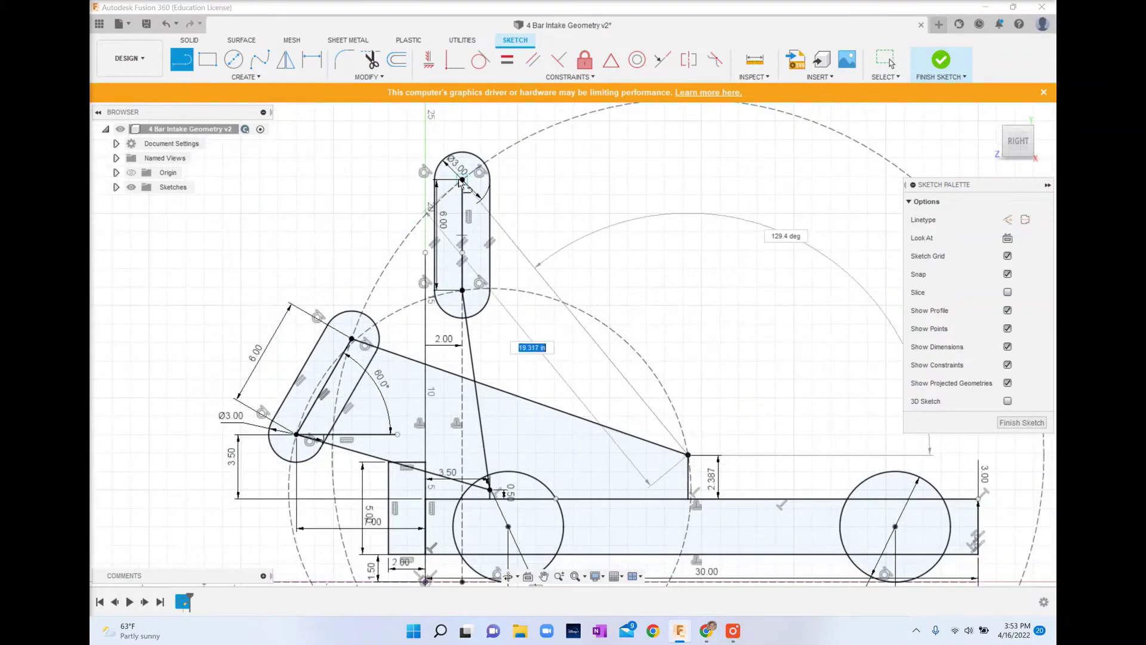
pyautogui.click(463, 180)
pyautogui.press('Escape')
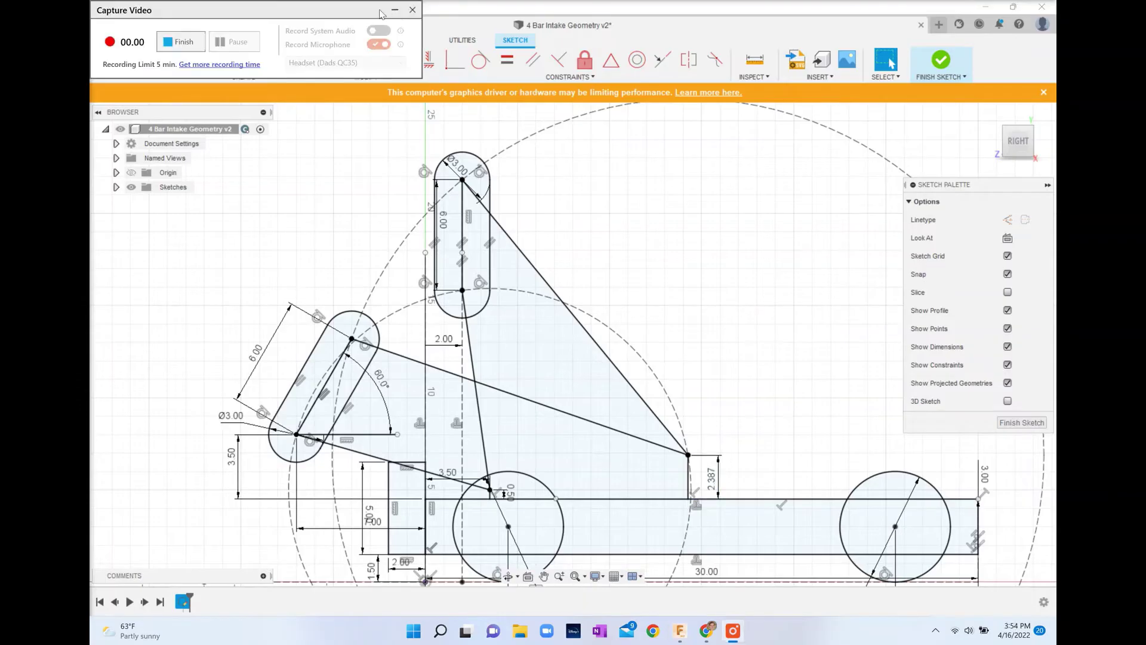
# Switch to Chrome and examine the closed length and free speed in the L16-R linear servo actuator's specifications.
pyautogui.click(396, 11)
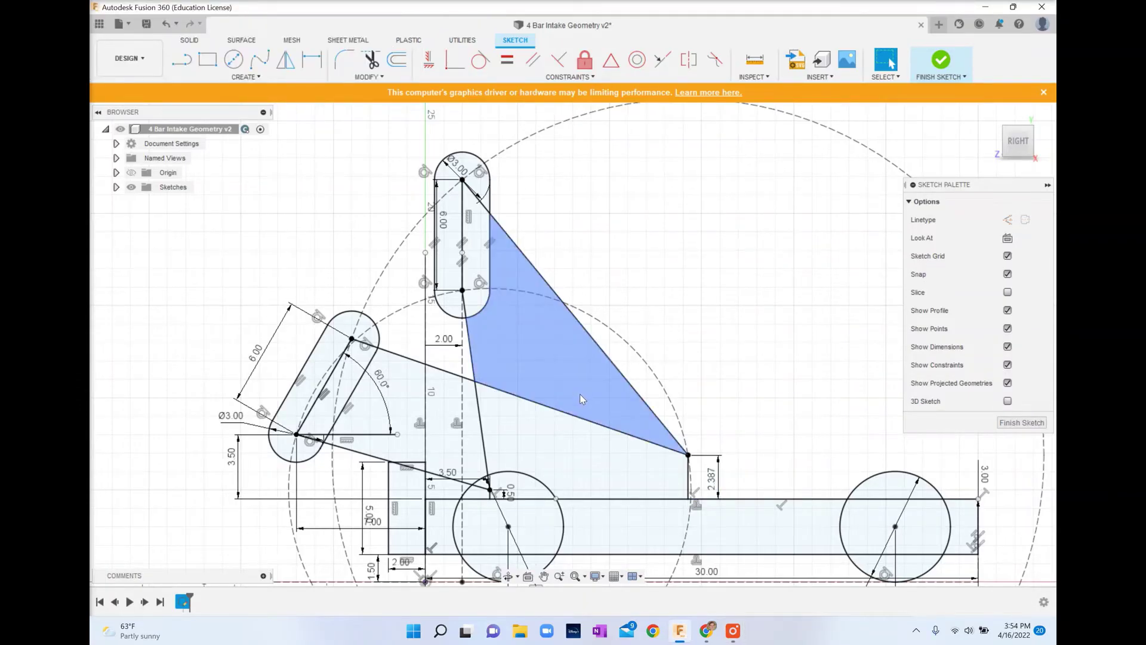
pyautogui.click(708, 628)
pyautogui.scroll(5, 557, 297)
pyautogui.scroll(2, 557, 297)
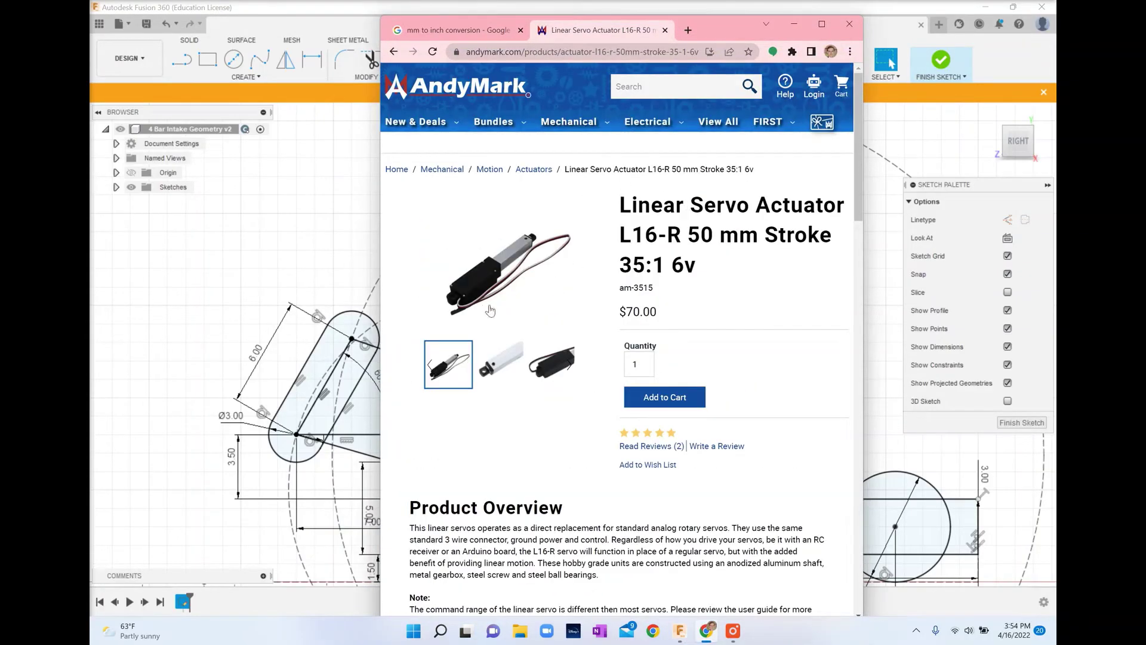
pyautogui.scroll(-6, 548, 276)
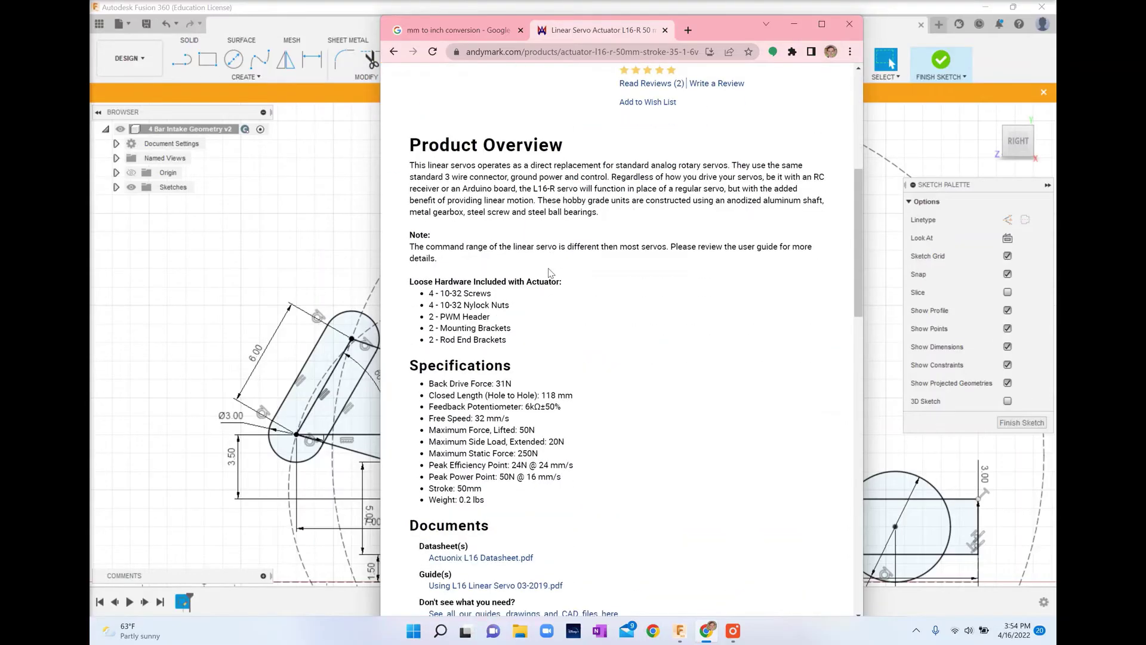
pyautogui.scroll(-2, 534, 276)
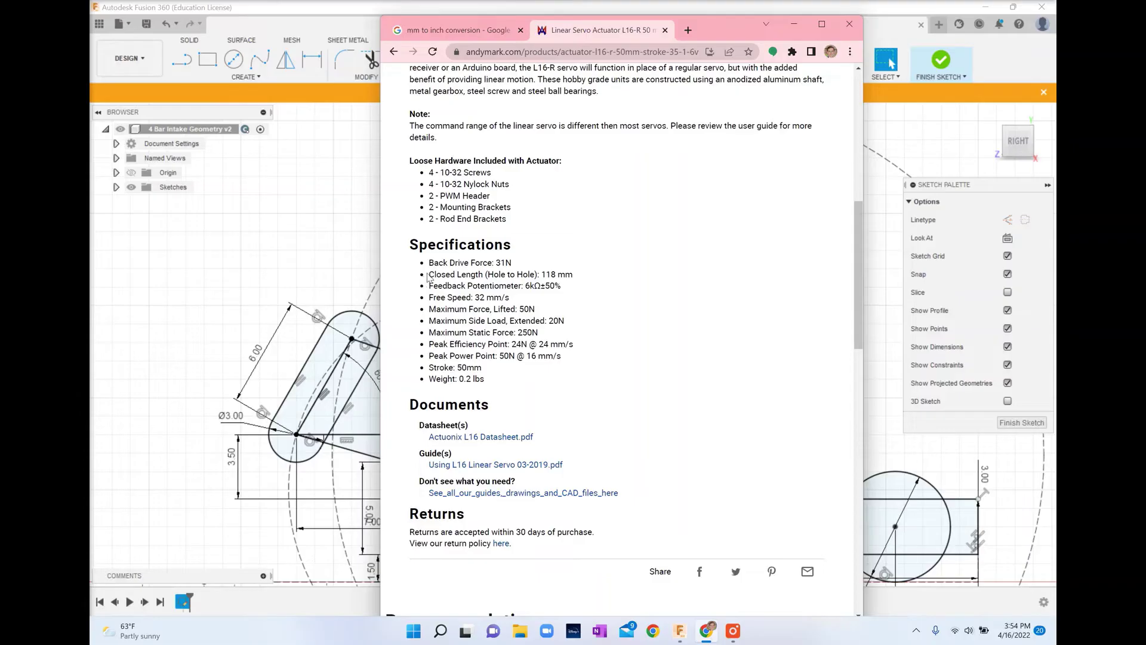
pyautogui.moveTo(428, 276); pyautogui.dragTo(576, 279)
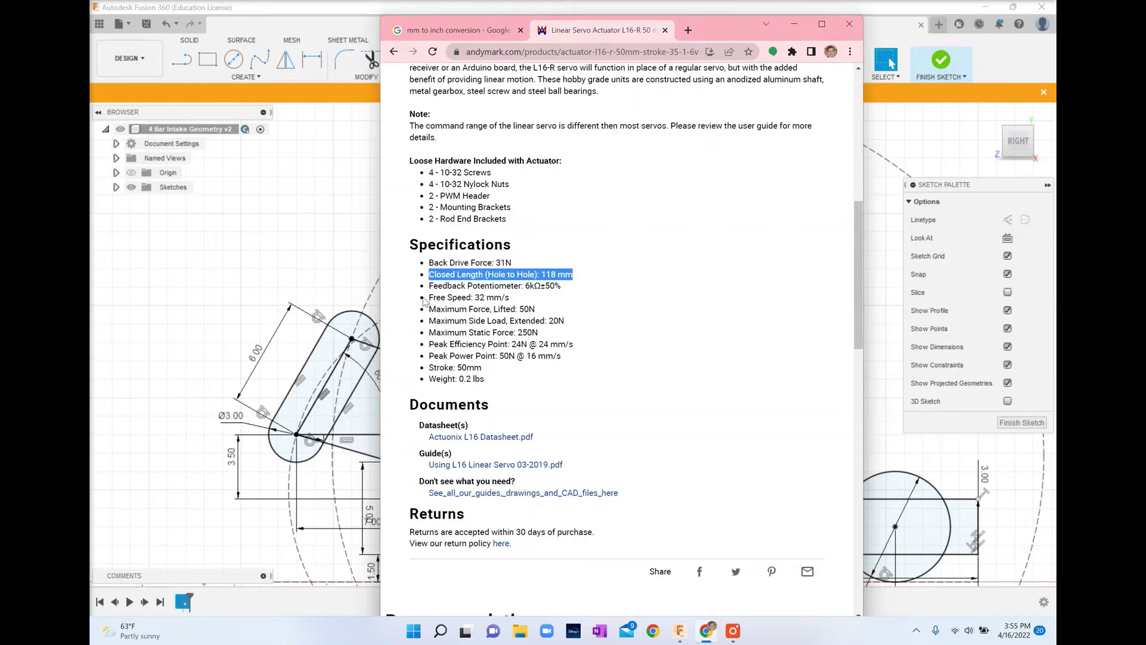
pyautogui.moveTo(429, 298); pyautogui.dragTo(508, 299)
pyautogui.click(494, 349)
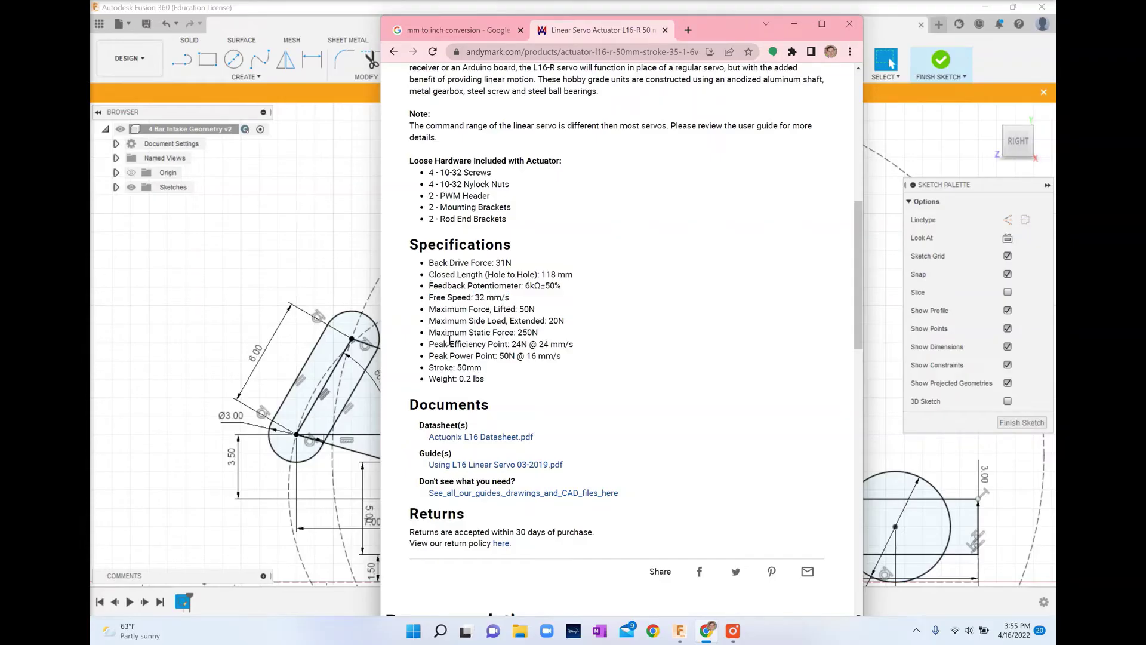
pyautogui.moveTo(509, 296); pyautogui.dragTo(429, 297)
pyautogui.click(475, 283)
pyautogui.moveTo(477, 299); pyautogui.dragTo(510, 298)
pyautogui.click(517, 300)
# Convert 33 mm to inches in the Google unit converter.
pyautogui.click(471, 30)
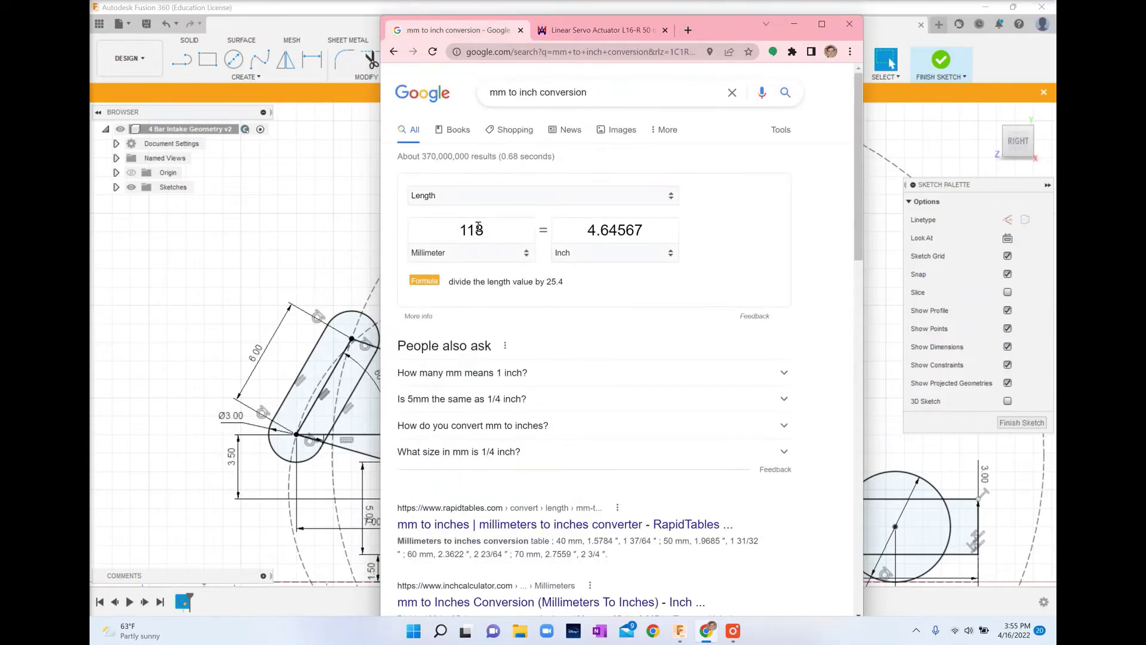
pyautogui.press('BackSpace')
pyautogui.press('BackSpace')
pyautogui.press('BackSpace')
pyautogui.write('32')
pyautogui.press('BackSpace')
pyautogui.write('3')
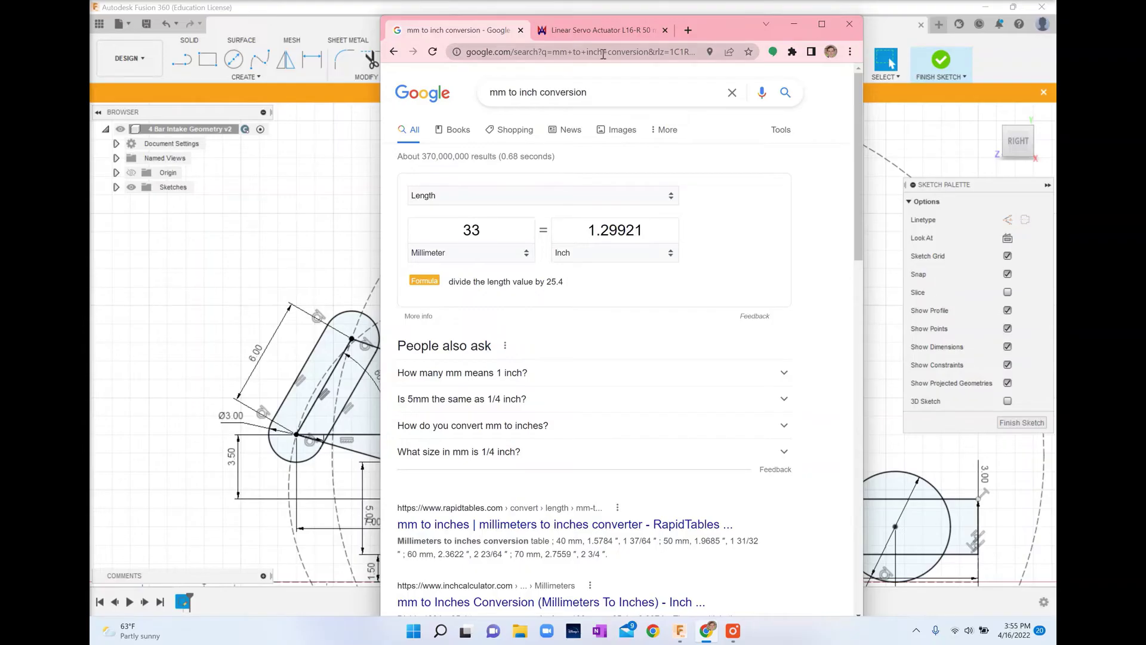
# Recheck the actuator's closed length in its specifications and convert 118 mm to inches.
pyautogui.click(591, 30)
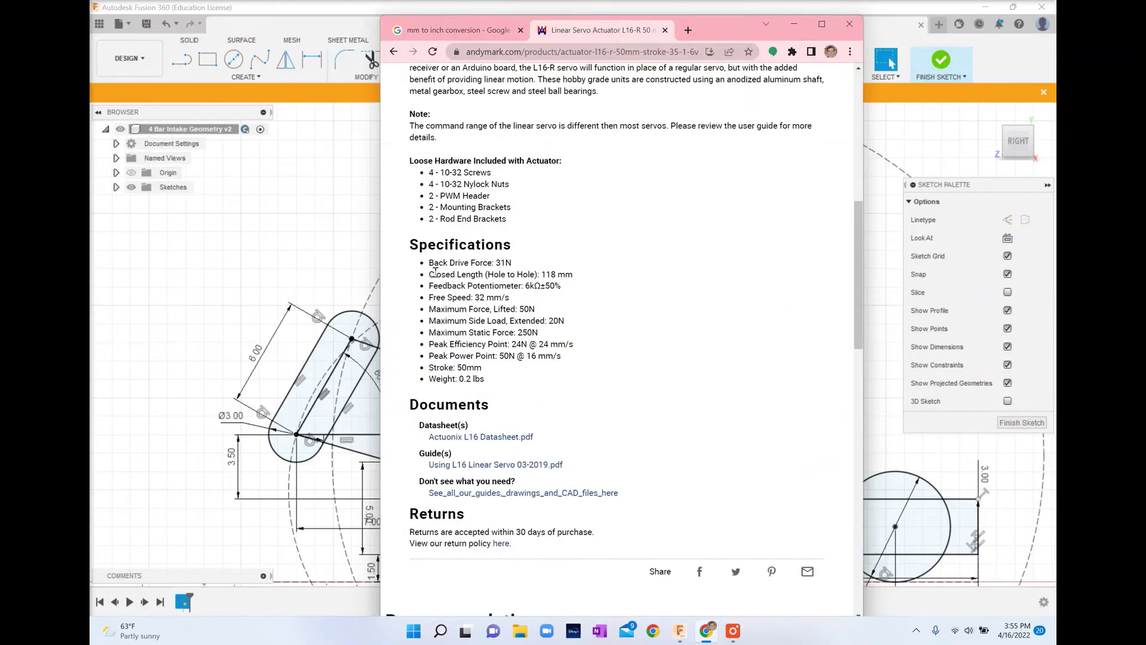
pyautogui.click(477, 31)
pyautogui.press('BackSpace')
pyautogui.press('BackSpace')
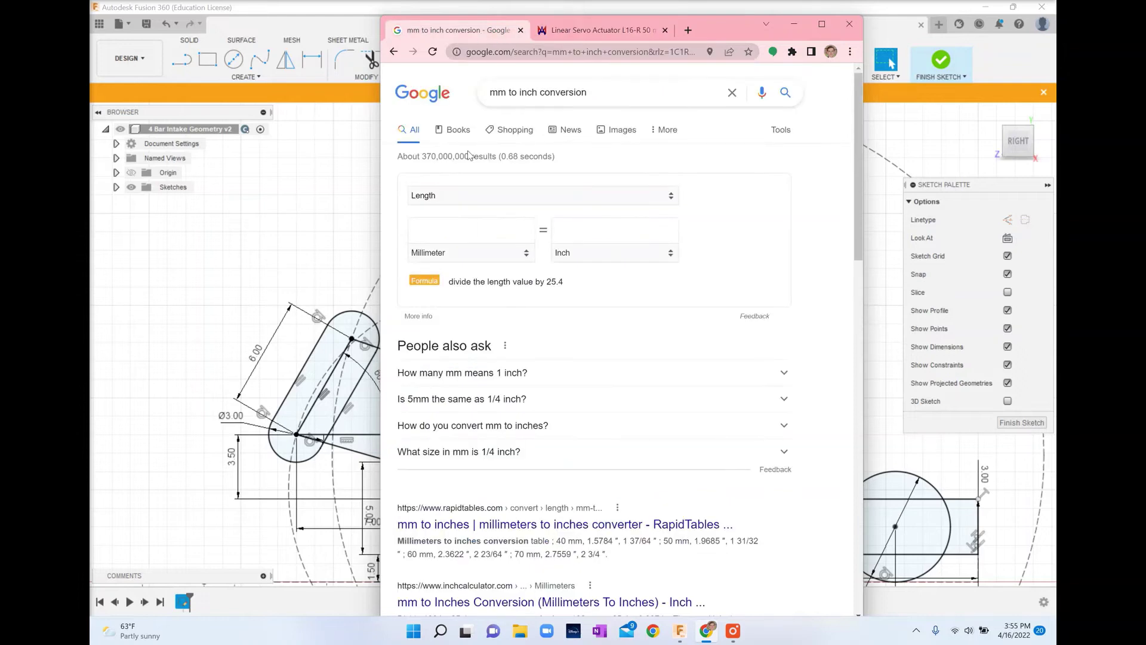
pyautogui.write('118')
# Return to Fusion 360 and draw a circle about 13 in in diameter, centred on the rear pivot and crossing both rear links.
pyautogui.click(793, 25)
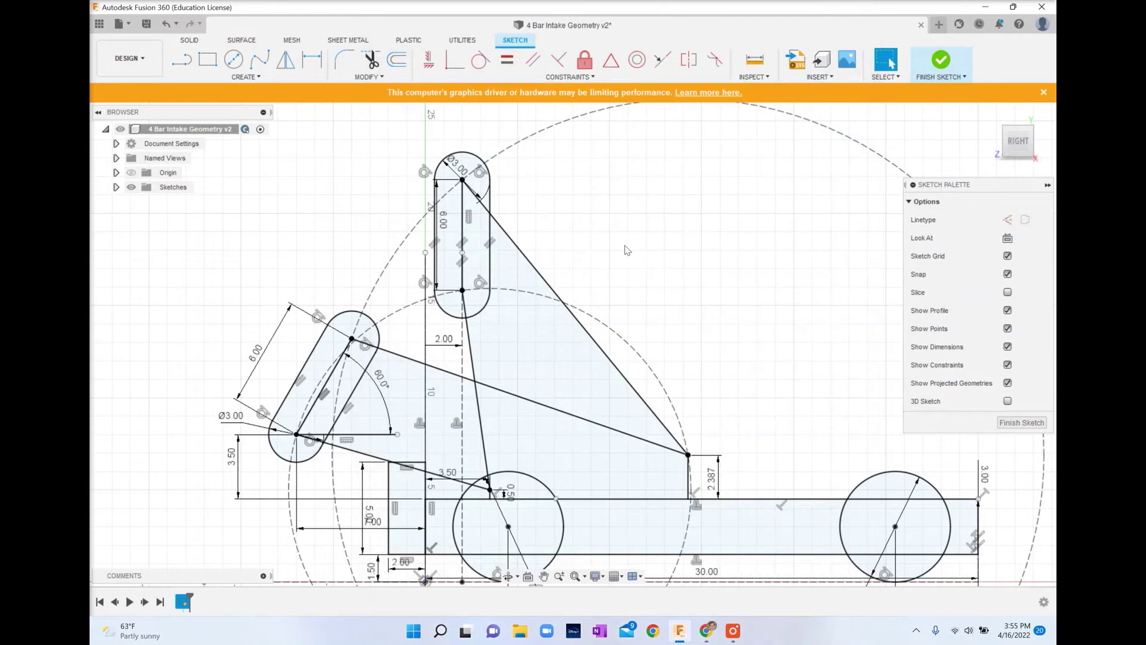
pyautogui.scroll(2, 634, 322)
pyautogui.scroll(1, 620, 368)
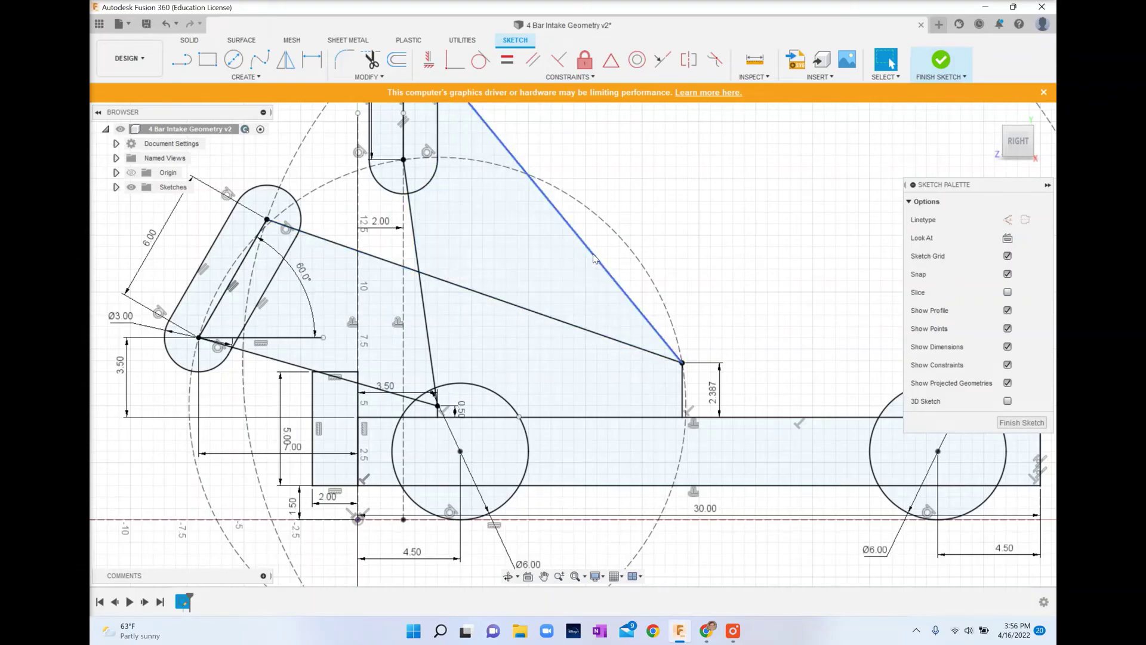
pyautogui.press('c')
pyautogui.click(682, 363)
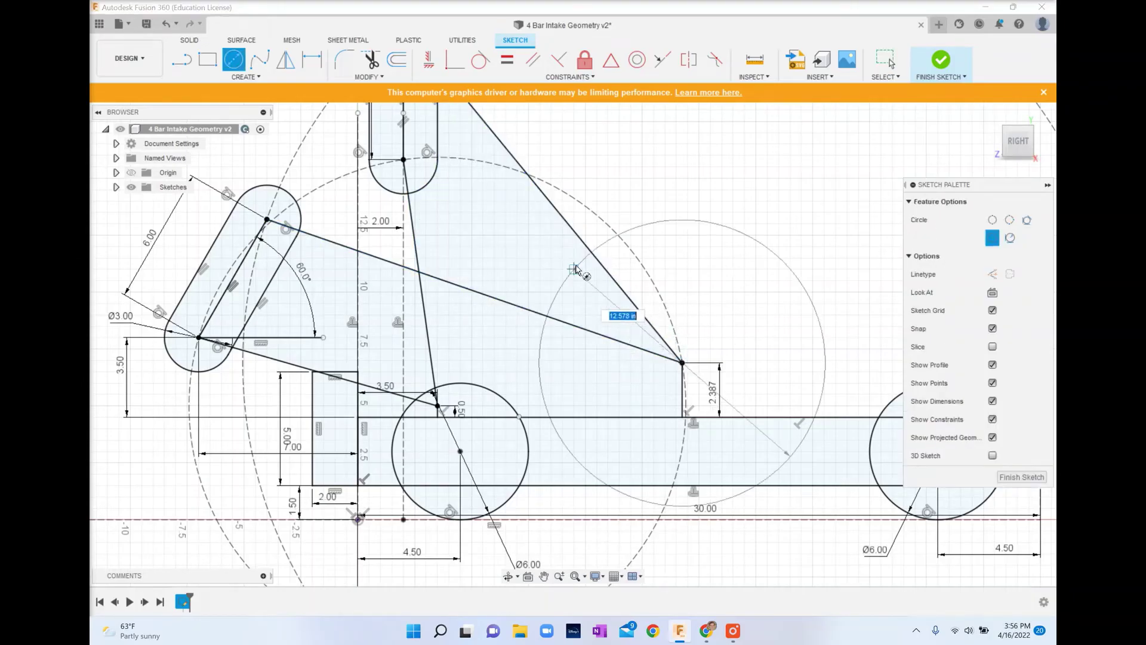
pyautogui.click(581, 253)
pyautogui.press('Escape')
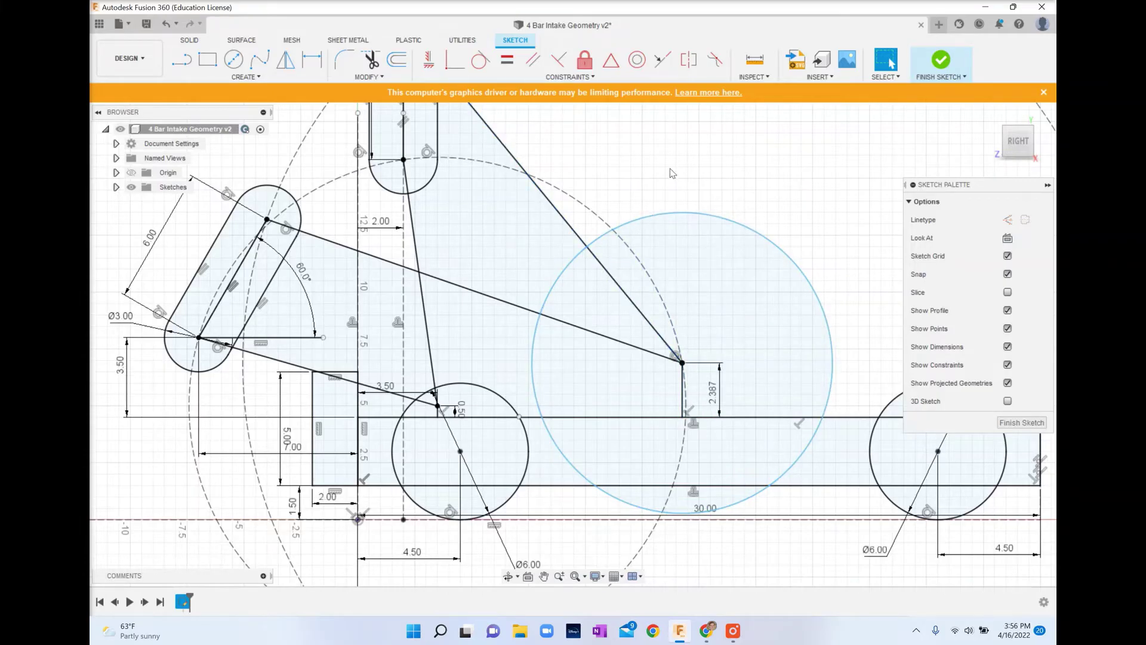
# Draw a vertical line about 1.7 in long above the chassis's upper edge, between the two pivots and inside the rear-pivot circle.
pyautogui.press('l')
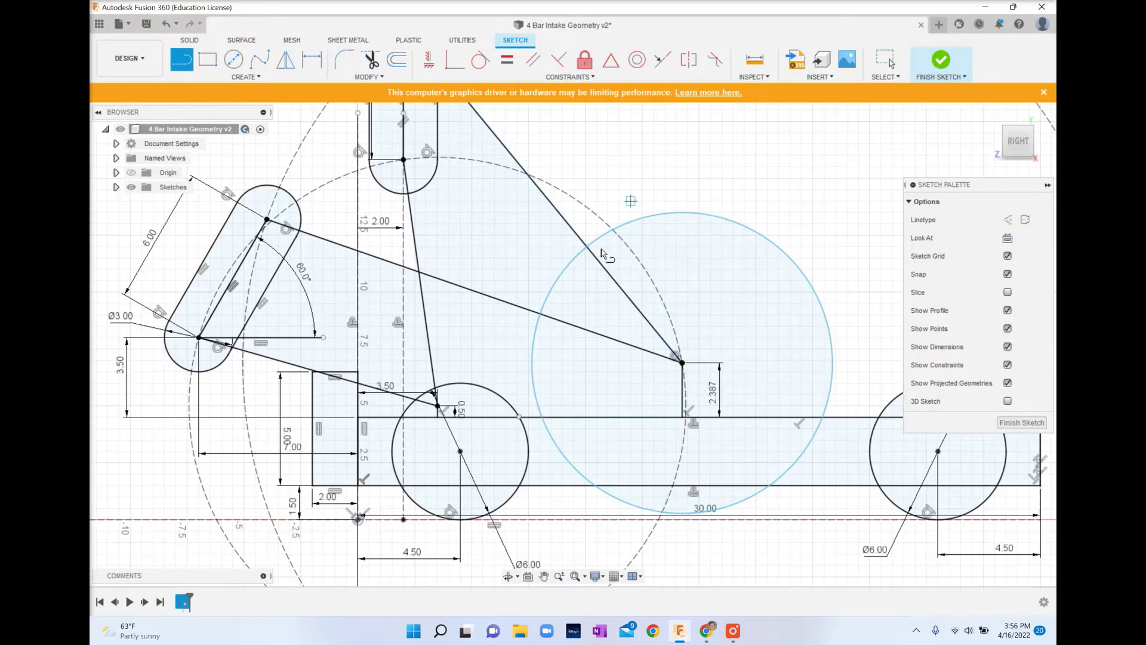
pyautogui.click(566, 380)
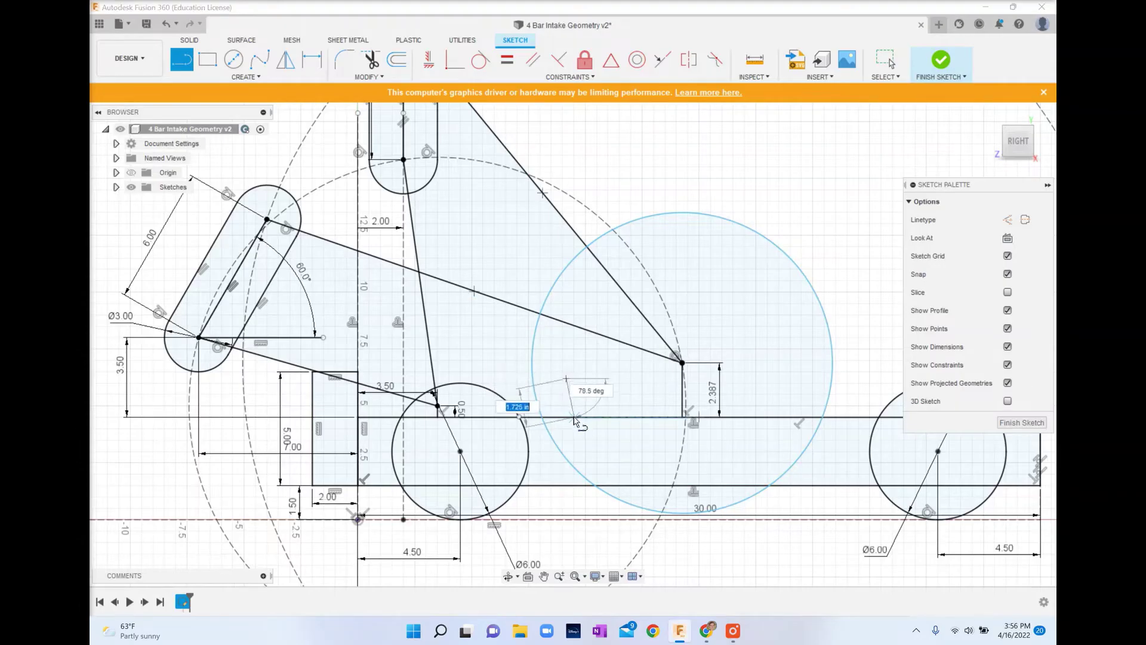
pyautogui.click(567, 417)
pyautogui.press('Escape')
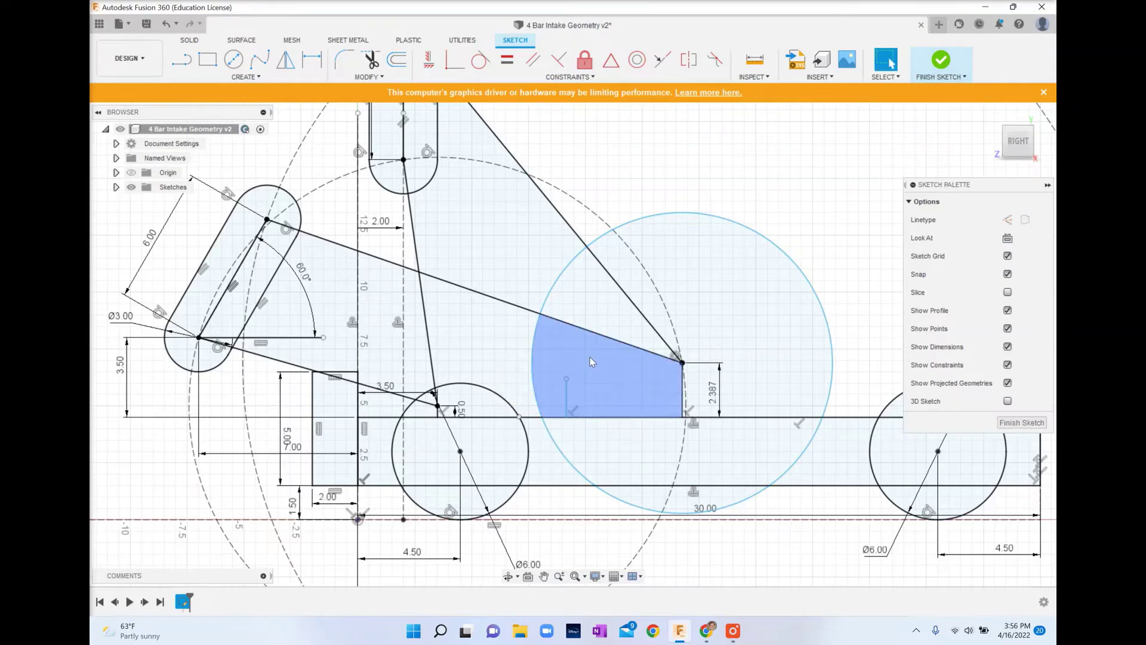
# Draw a circle centred on the short vertical line's upper end with a diameter of 4.65*2 in.
pyautogui.press('c')
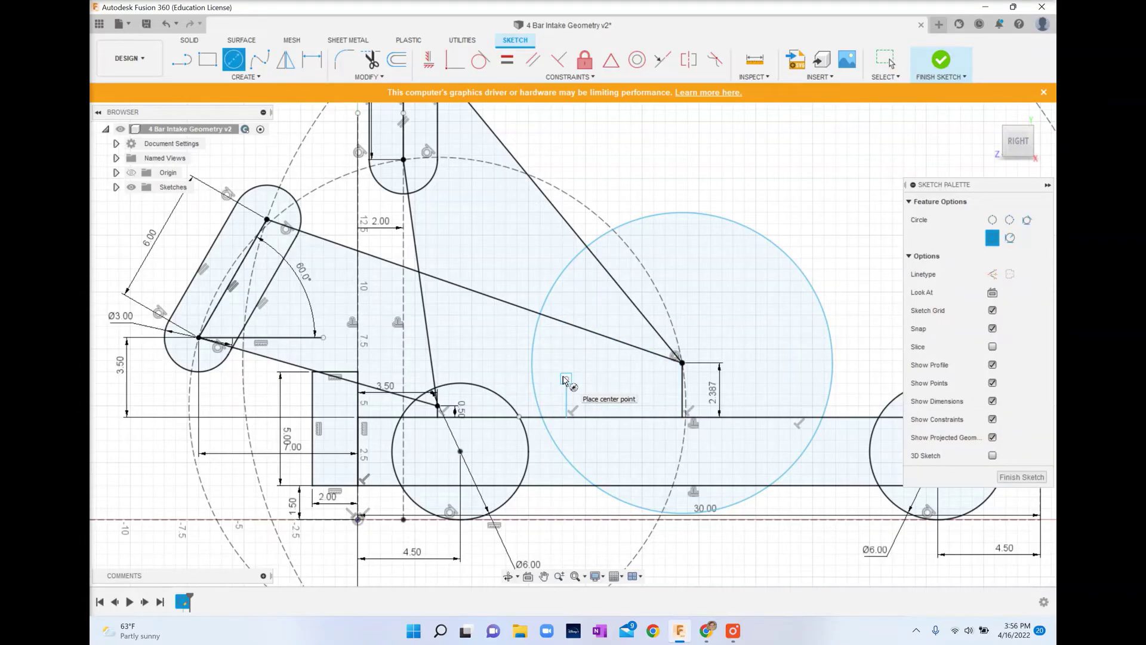
pyautogui.click(566, 379)
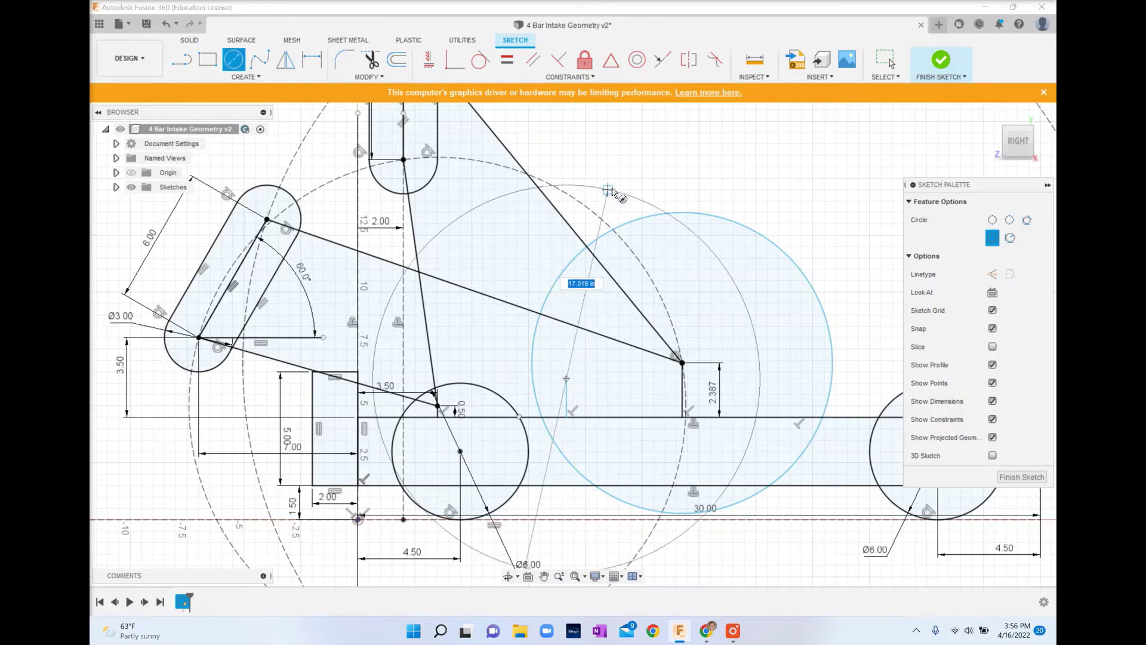
pyautogui.write('4')
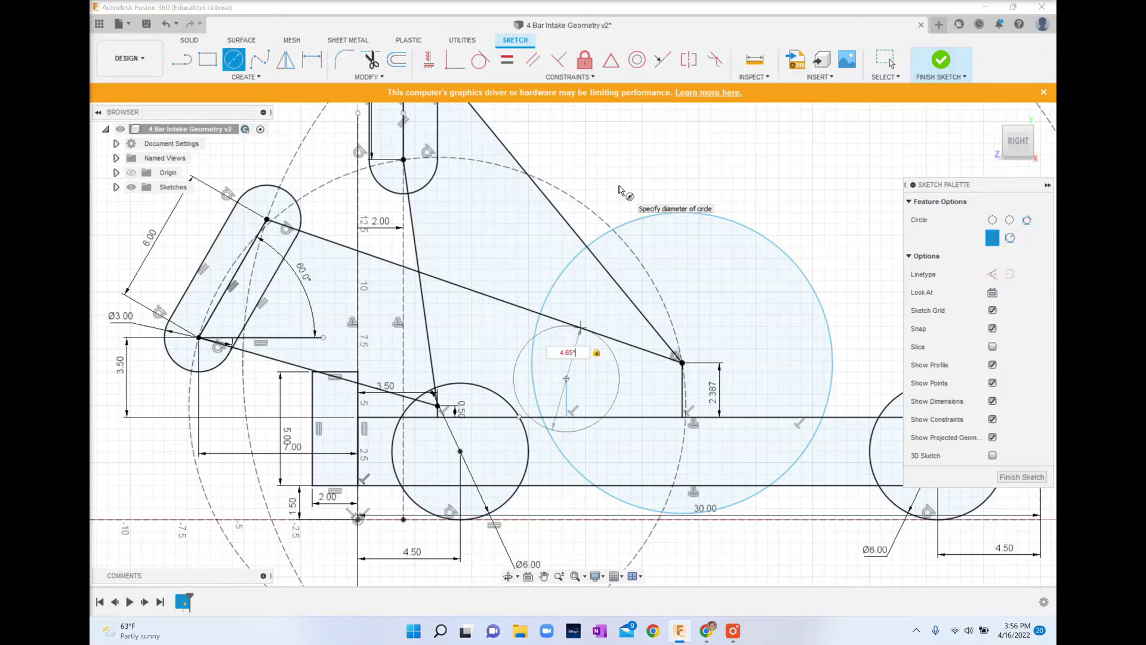
pyautogui.write('.65*2')
pyautogui.press('Return')
pyautogui.press('Escape')
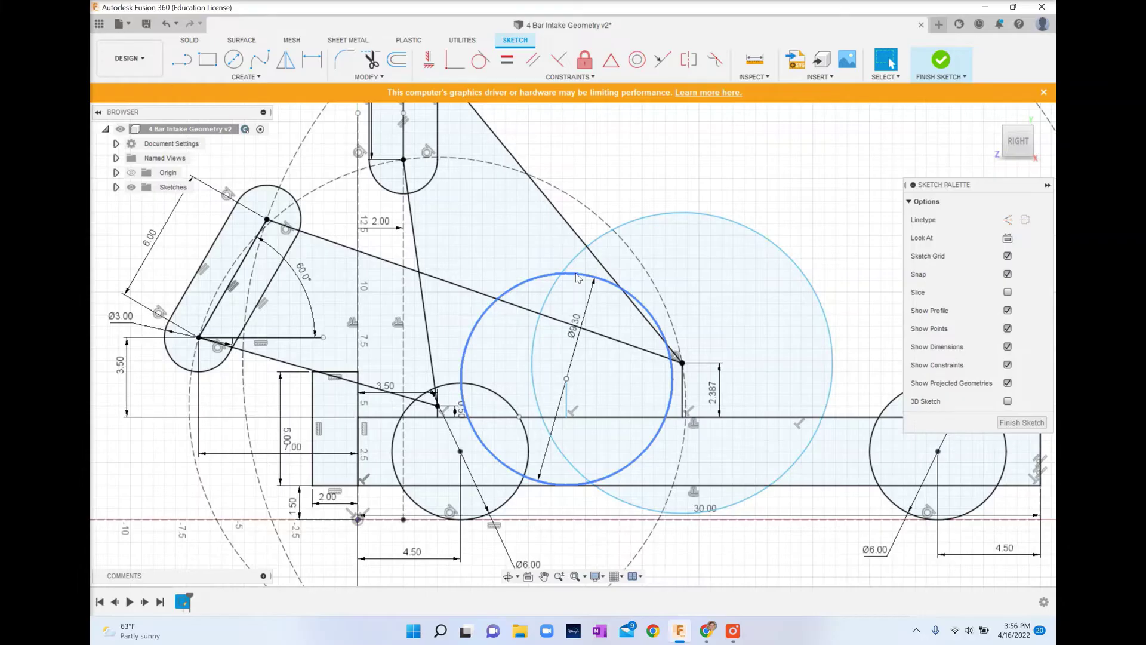
# Offset the actuator's closed-length circle outward by 1.3 in.
pyautogui.write('o')
pyautogui.write('1')
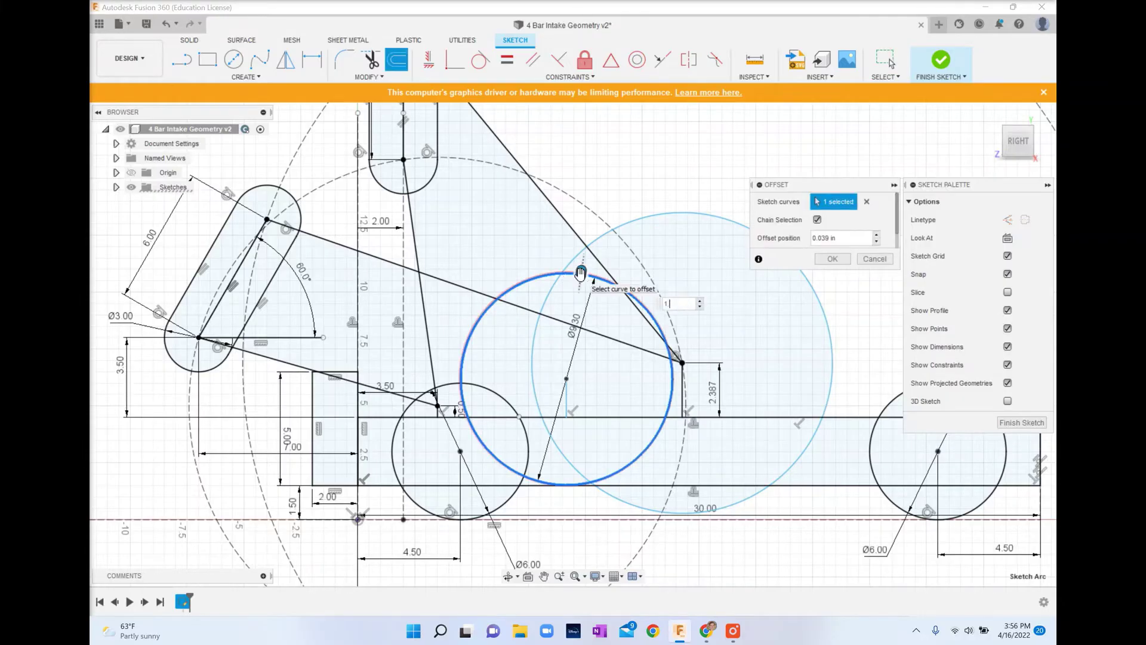
pyautogui.write('.3')
pyautogui.press('Return')
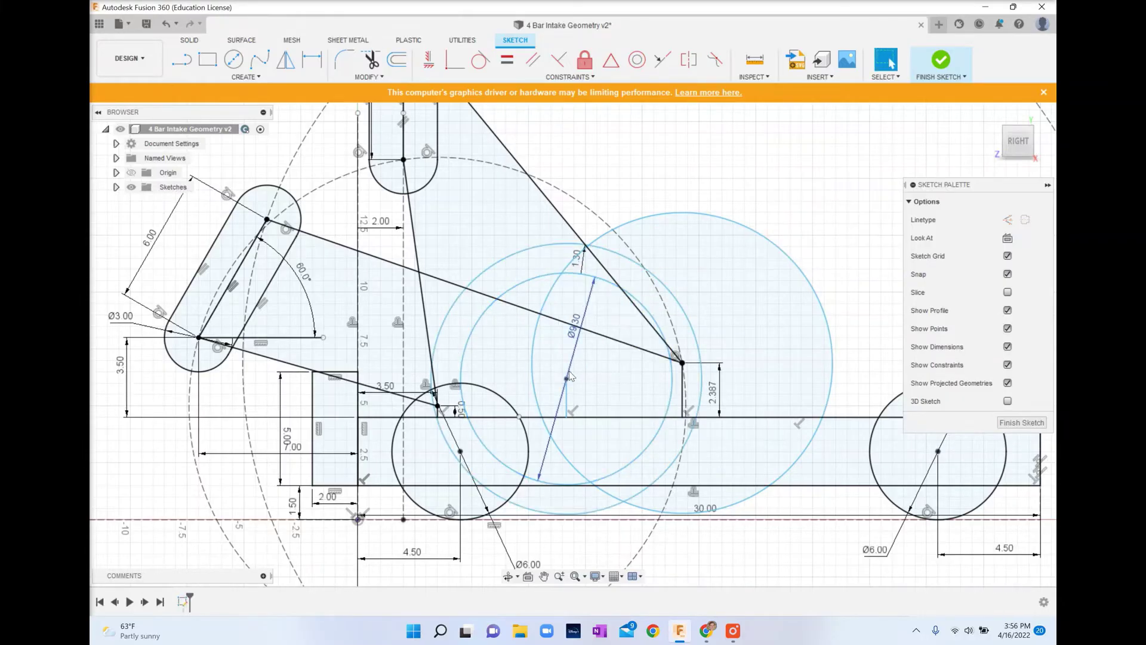
# Try the actuator mounting point at about Y 5.61, Z -8.77 in, and compare its circles with the rear-pivot circle.
pyautogui.moveTo(567, 380); pyautogui.dragTo(558, 393)
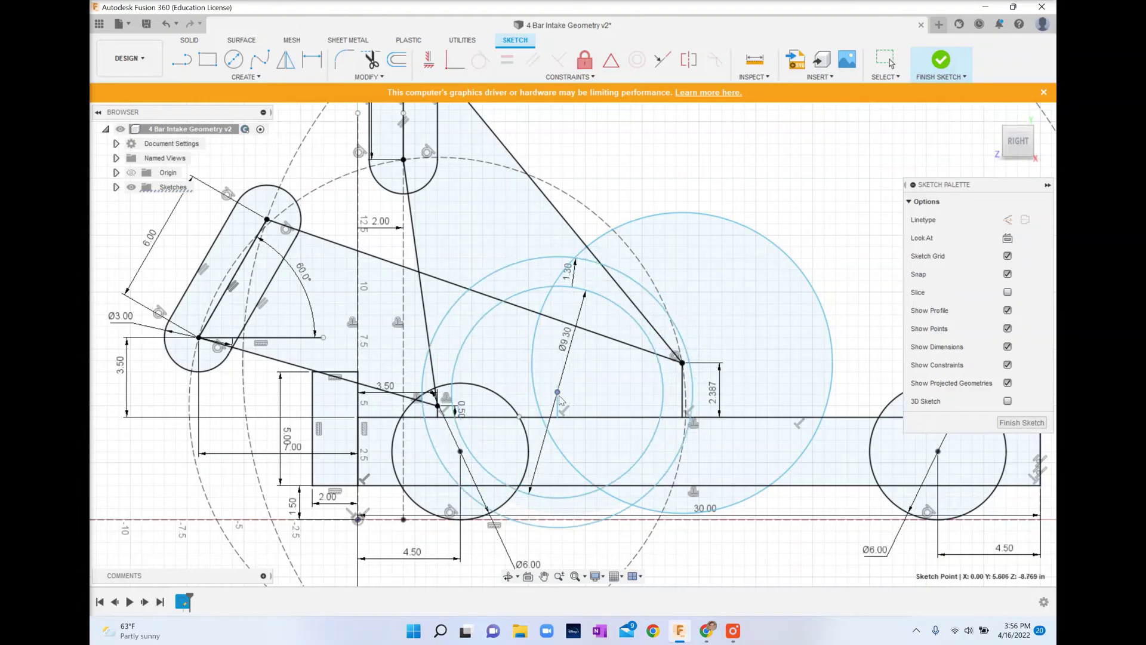
pyautogui.click(615, 273)
pyautogui.click(577, 296)
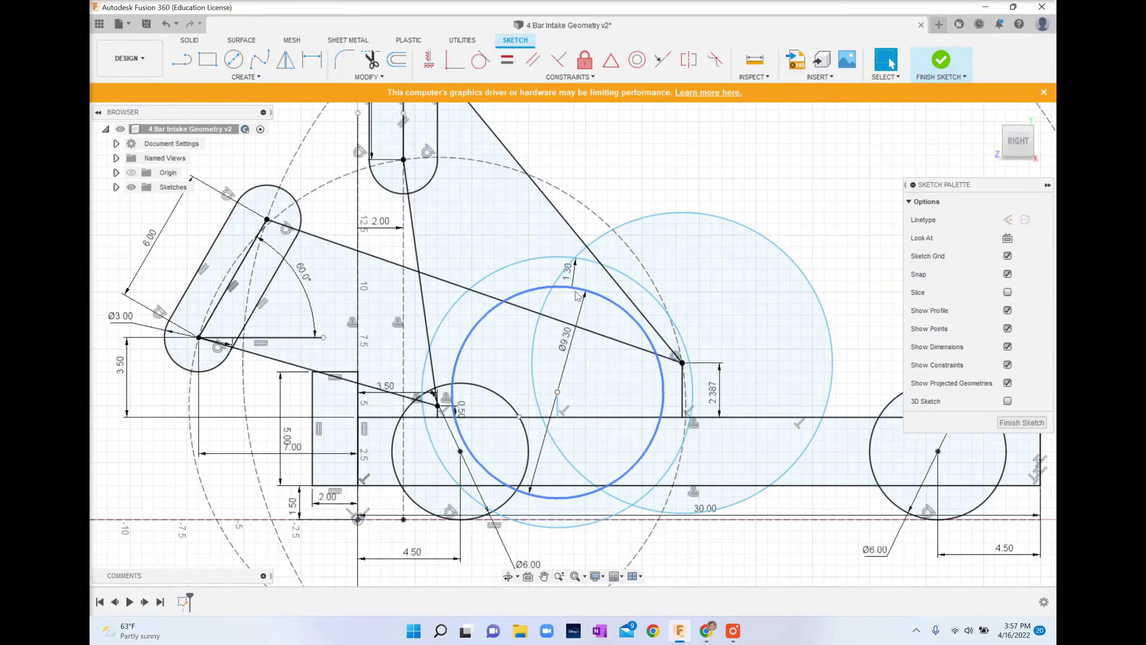
pyautogui.click(537, 263)
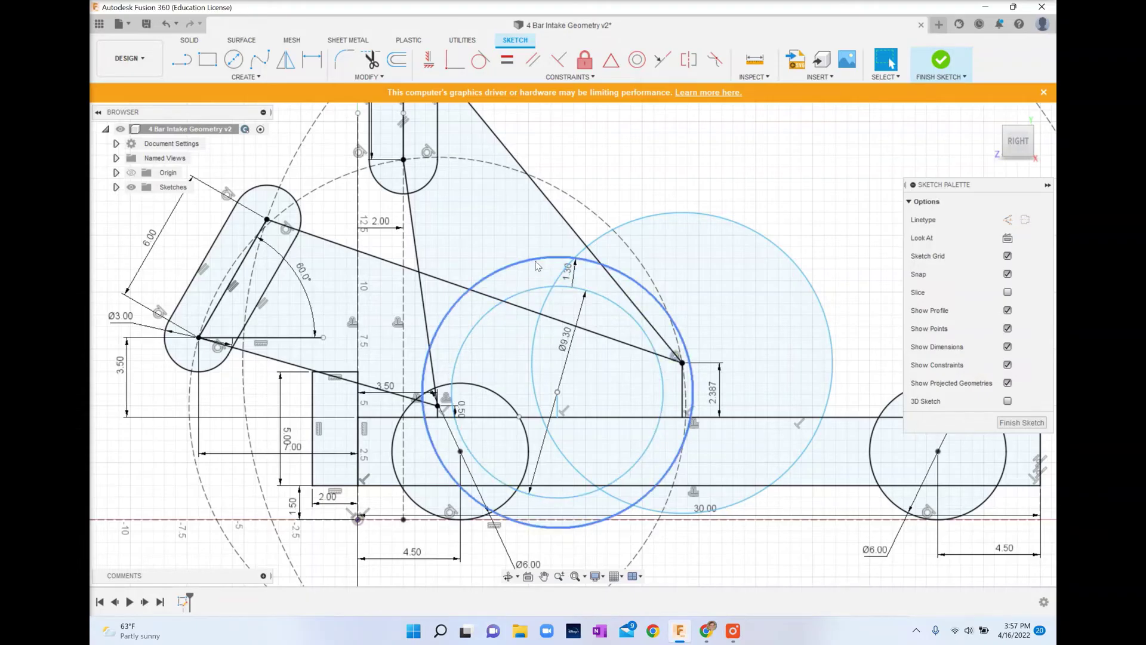
pyautogui.click(531, 293)
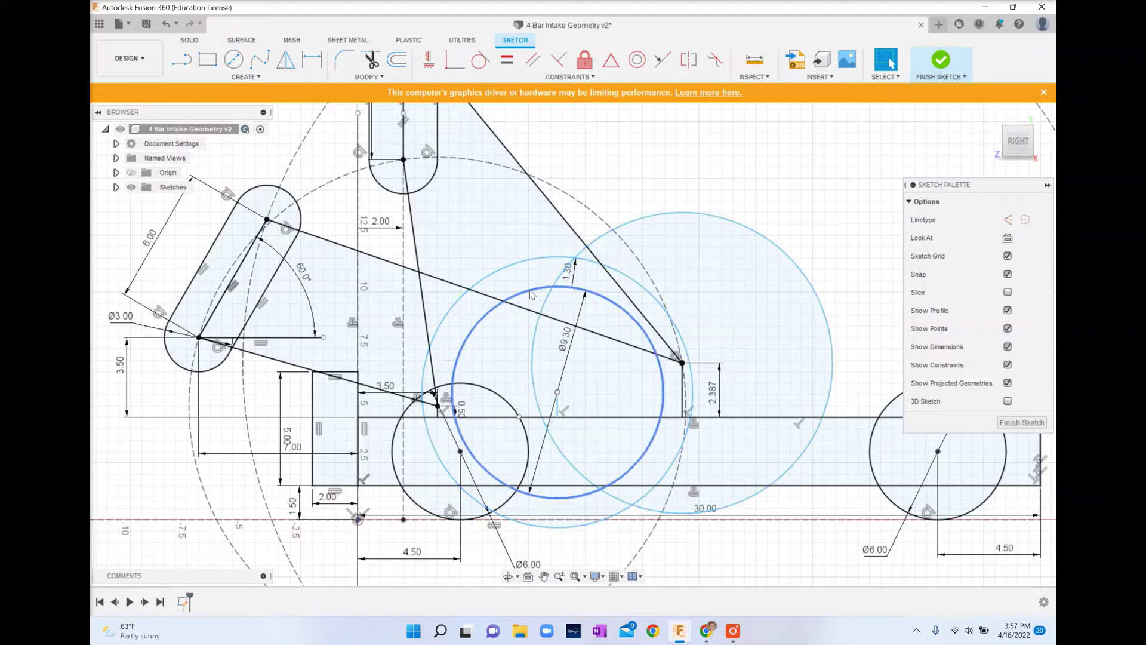
pyautogui.click(540, 316)
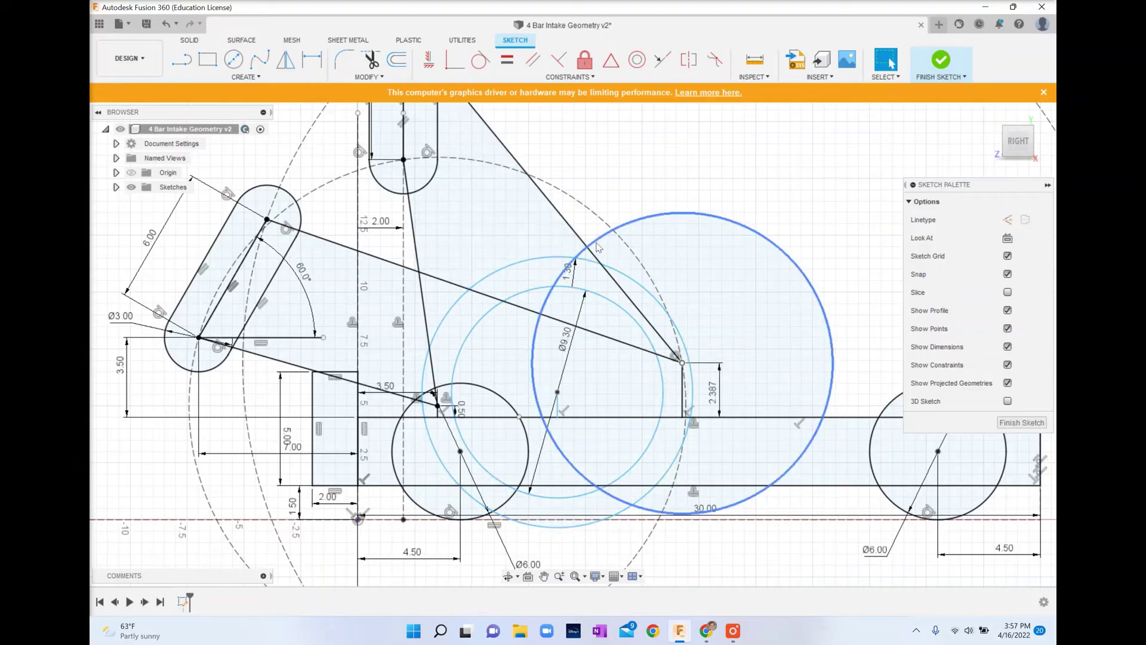
pyautogui.press('Escape')
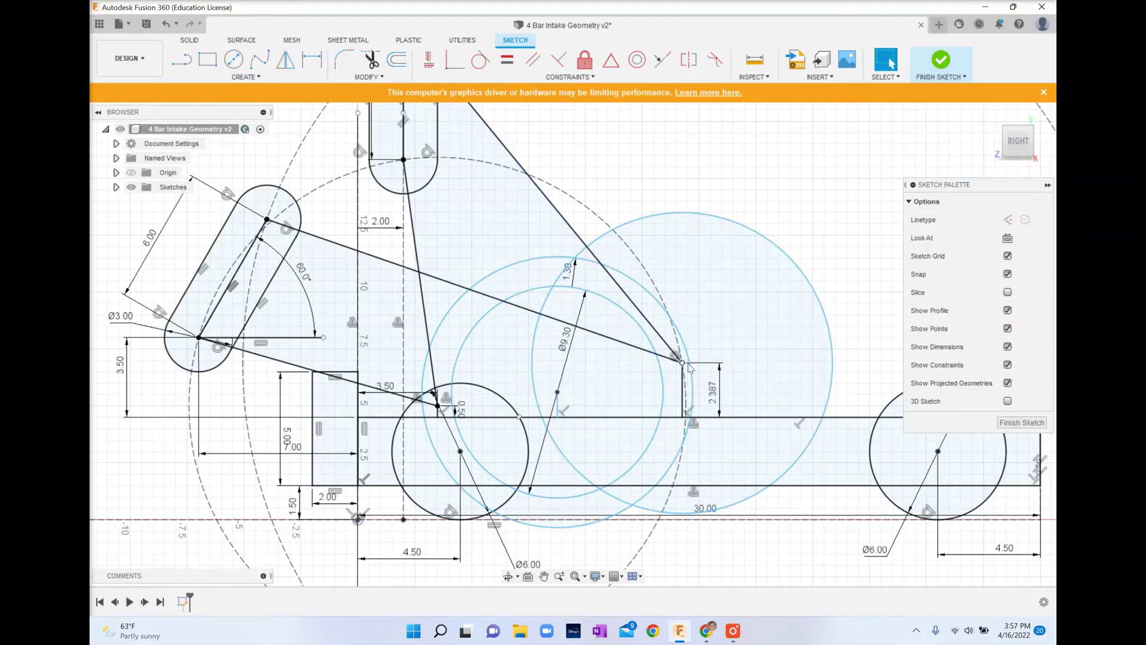
# Move the shared centre of the actuator circles closer to the rear pivot, to about Y 5.23, Z -11.37 in.
pyautogui.click(557, 394)
pyautogui.moveTo(557, 394); pyautogui.dragTo(616, 402)
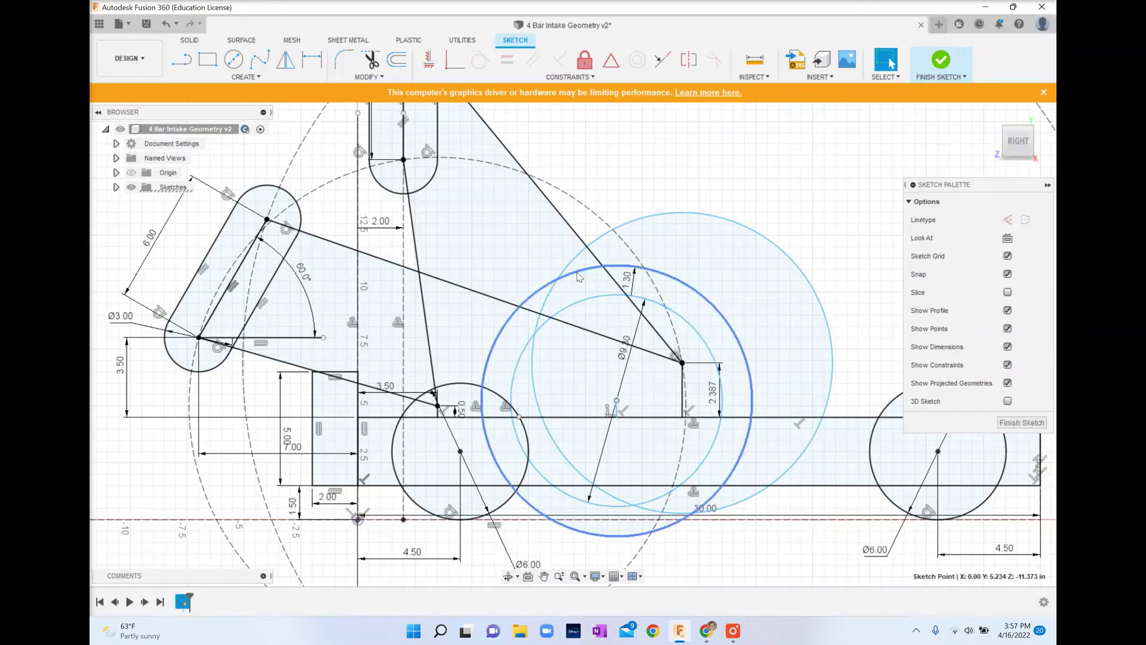
pyautogui.click(548, 306)
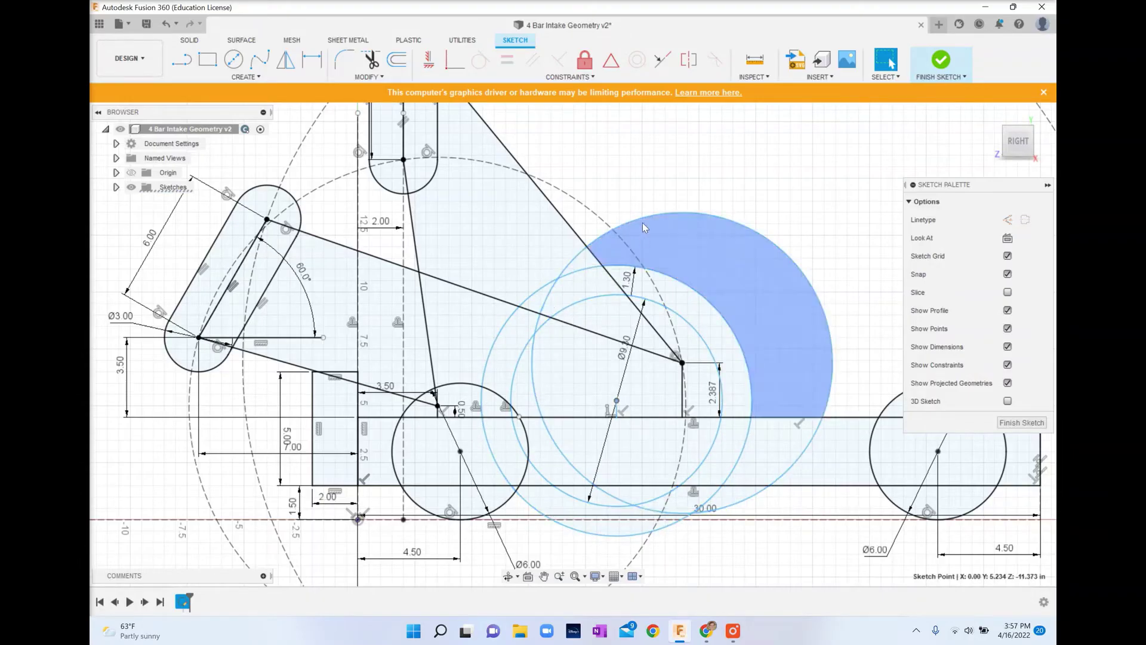
# Shift the shared centre of the actuator circles slightly closer to the rear pivot.
pyautogui.click(601, 347)
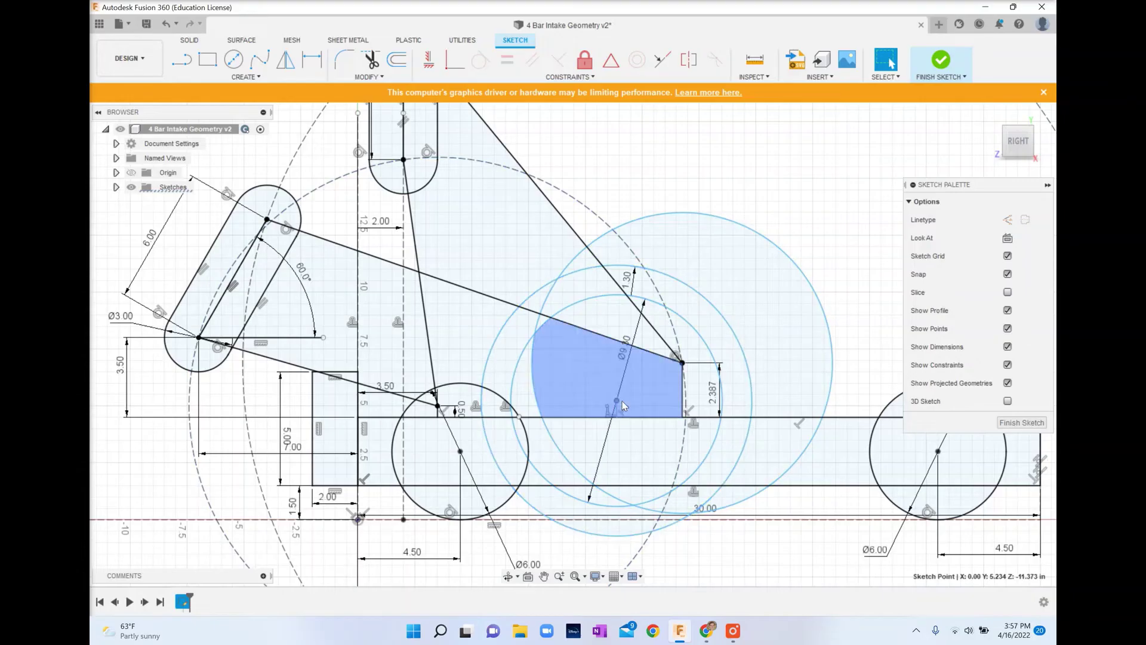
pyautogui.moveTo(616, 401); pyautogui.dragTo(608, 395)
pyautogui.scroll(2, 578, 293)
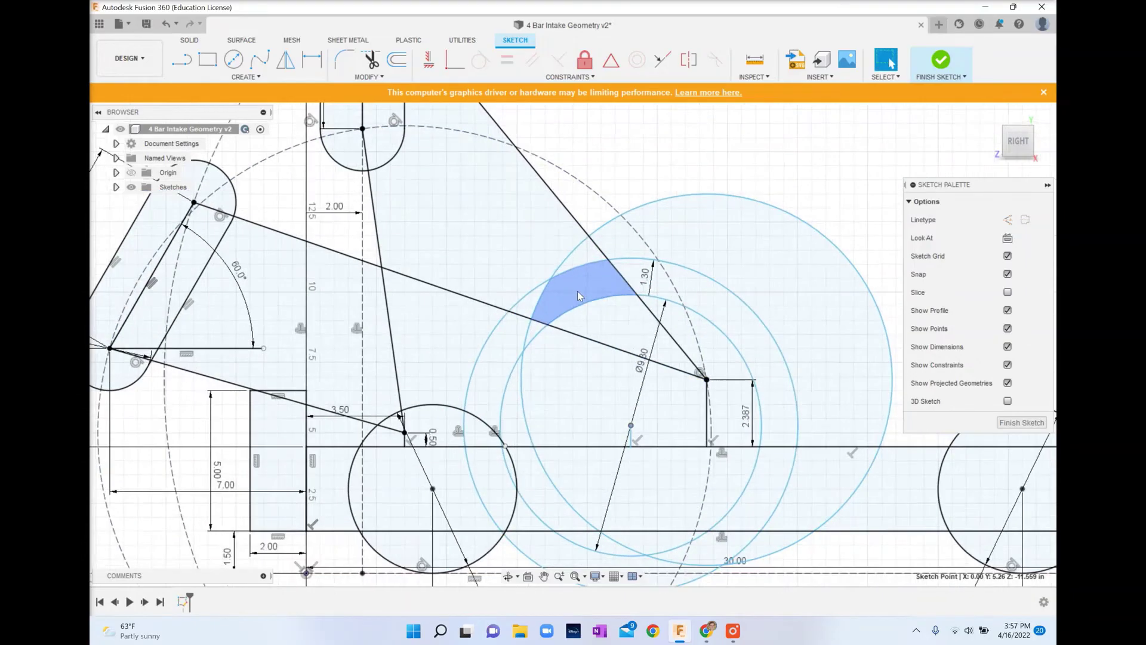
# Place sketch points where the rear-pivot circle crosses the lower and upper linkage lines that run to the rear pivot.
pyautogui.click(262, 79)
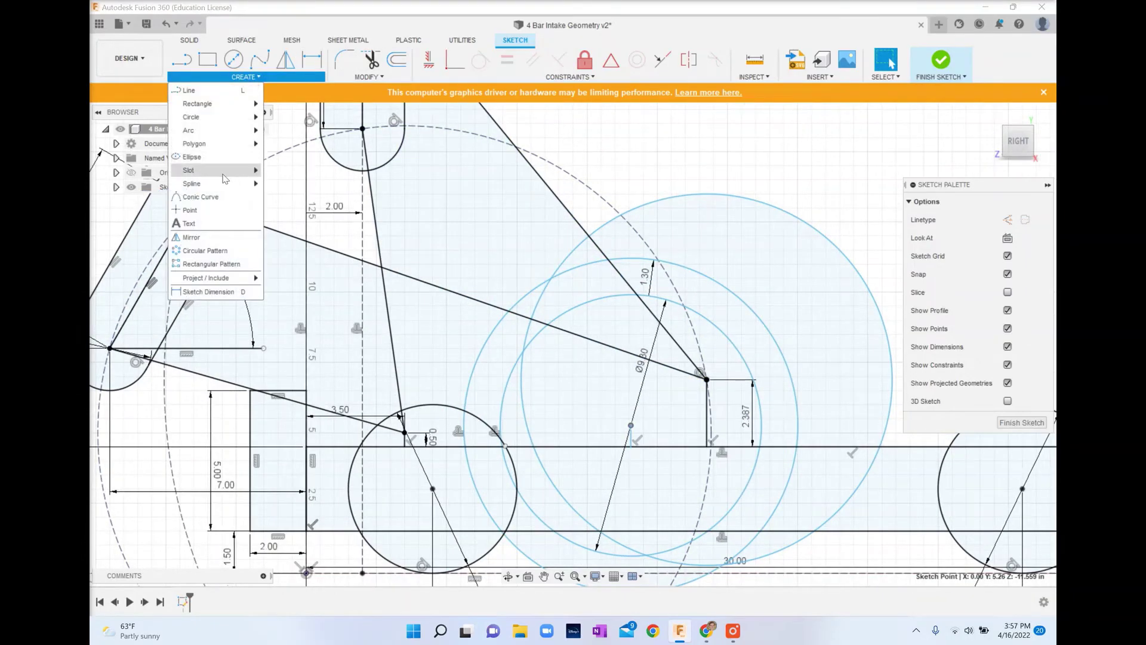
pyautogui.click(214, 210)
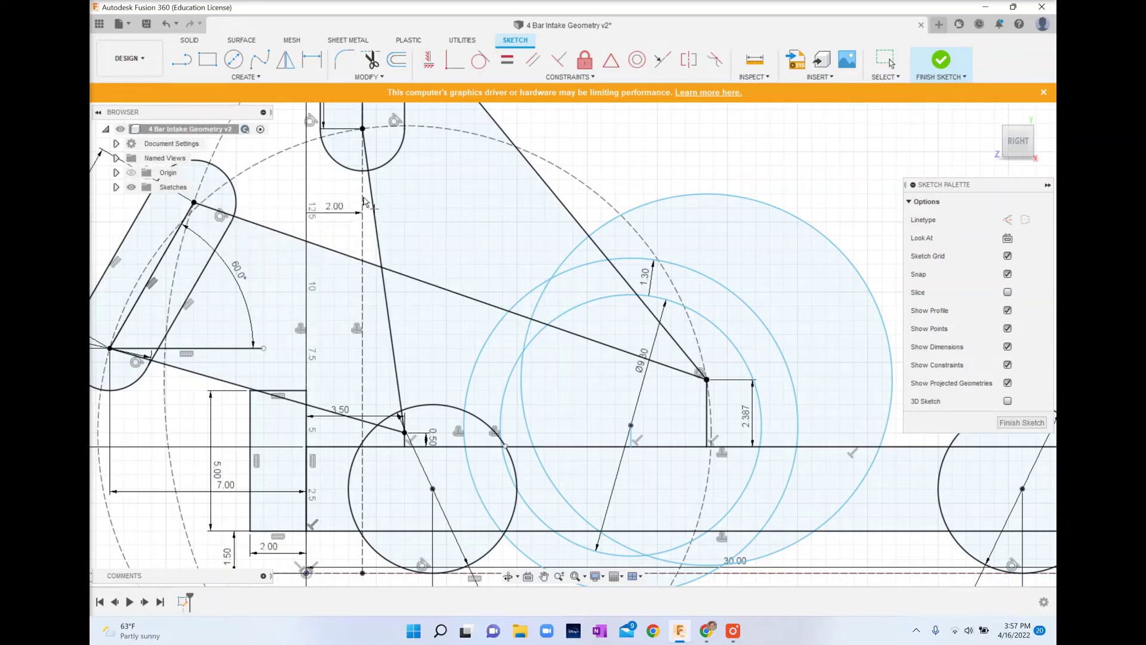
pyautogui.click(531, 318)
pyautogui.press('Escape')
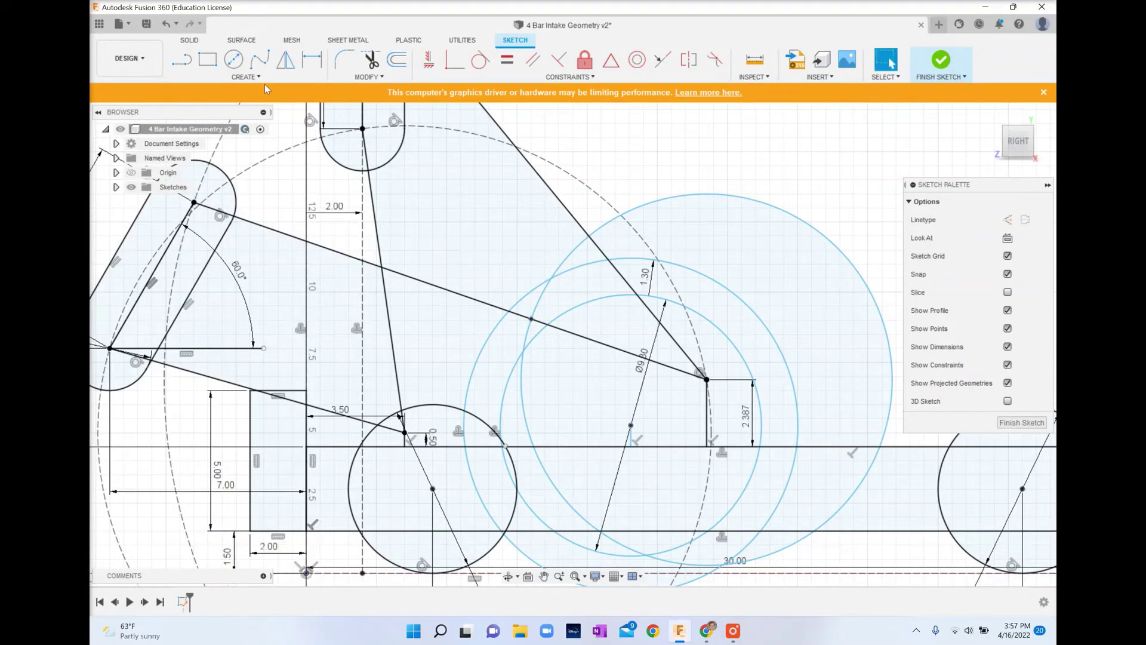
pyautogui.click(246, 76)
pyautogui.click(203, 210)
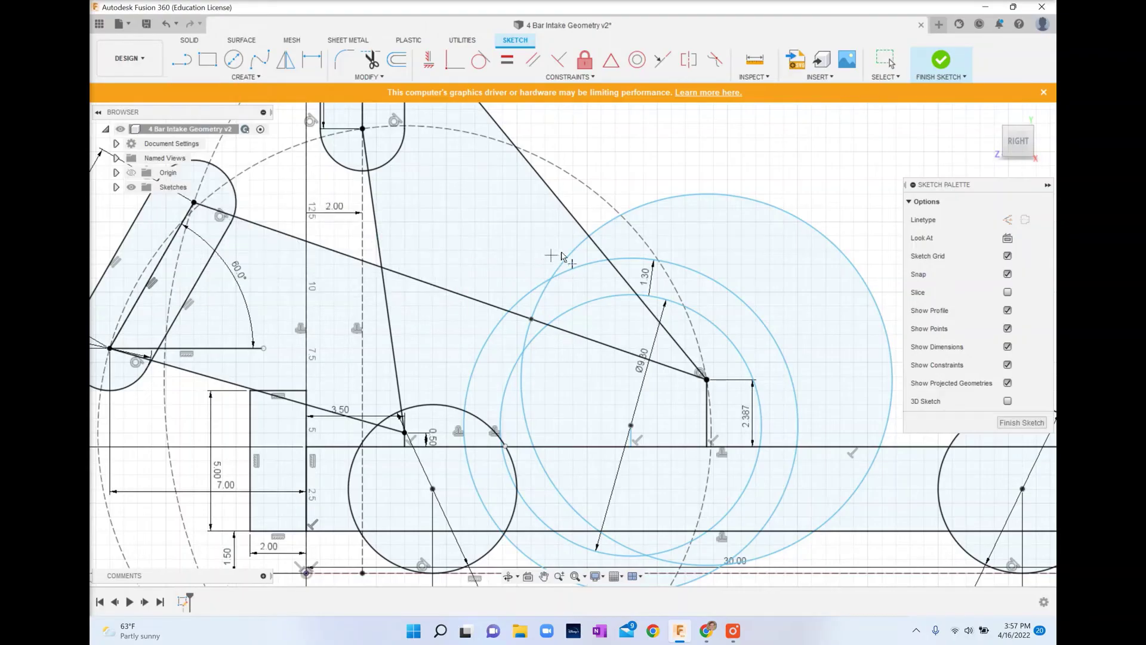
pyautogui.click(589, 237)
pyautogui.press('Escape')
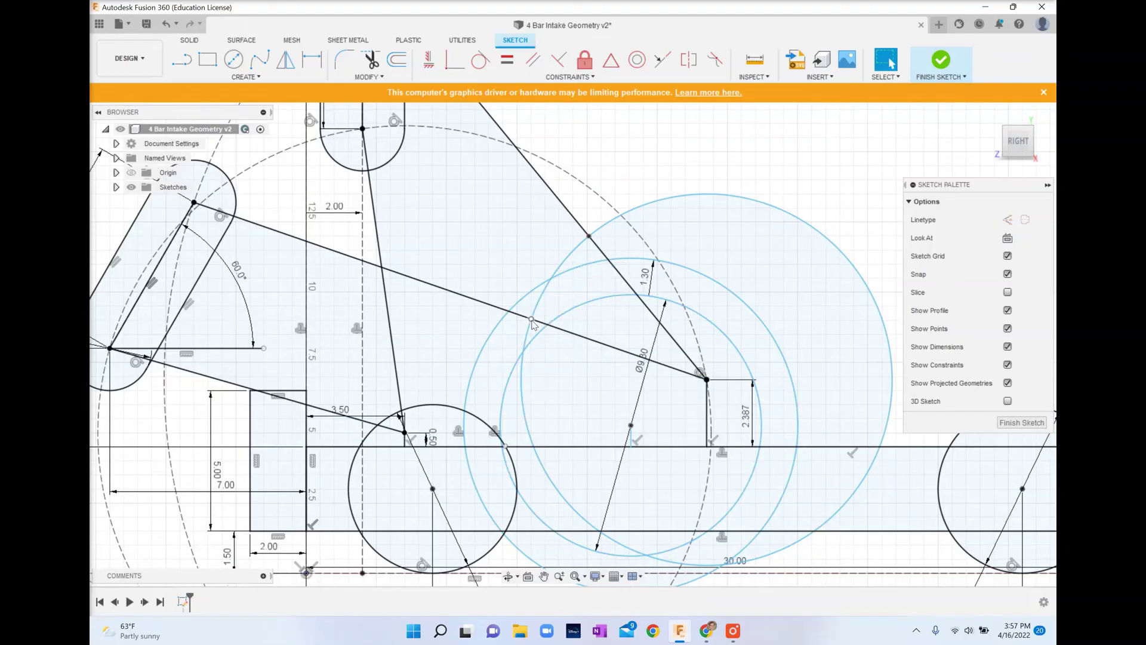
# Reposition the shared centre of the actuator circles to about Y 5.50, Z -11.50 in.
pyautogui.click(696, 381)
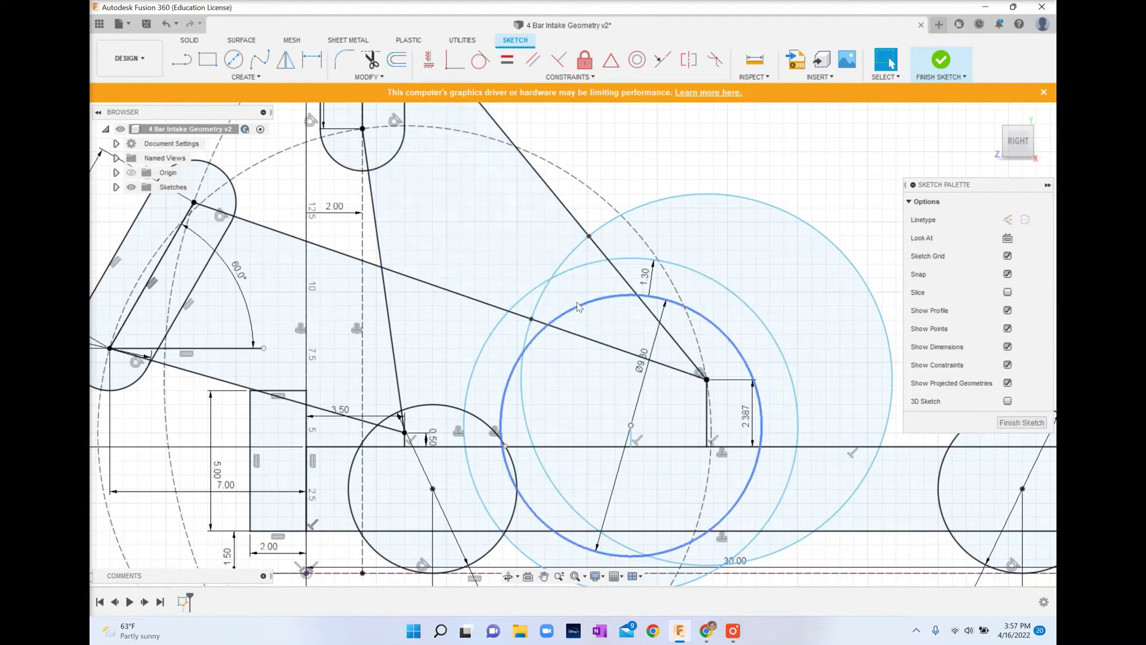
pyautogui.moveTo(633, 427); pyautogui.dragTo(617, 419)
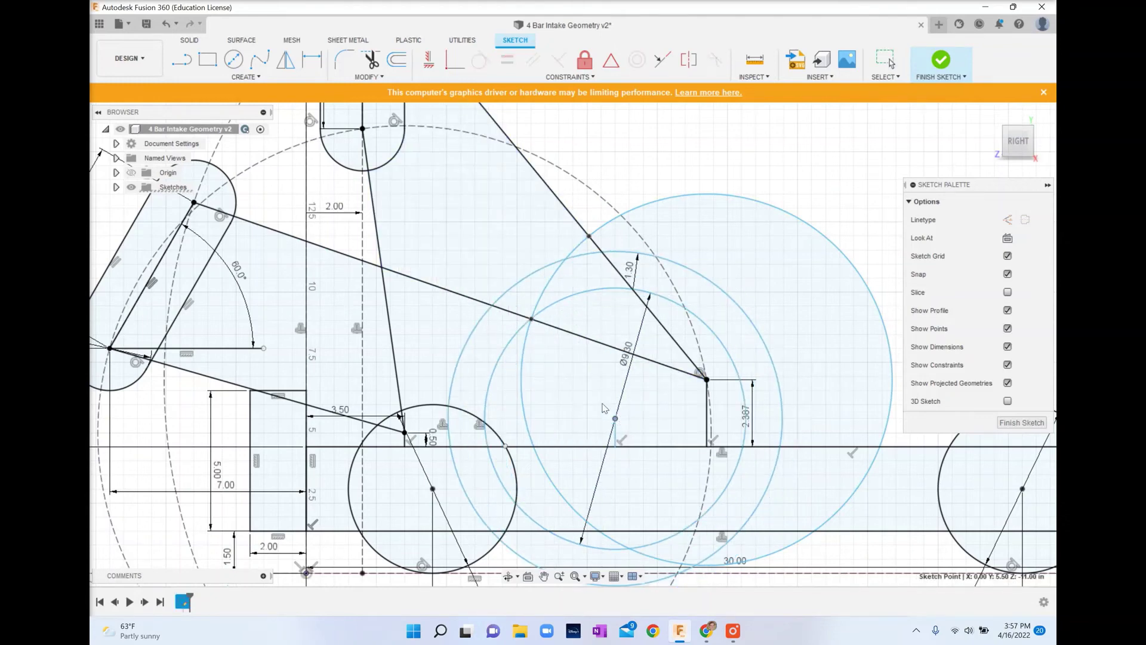
pyautogui.click(531, 319)
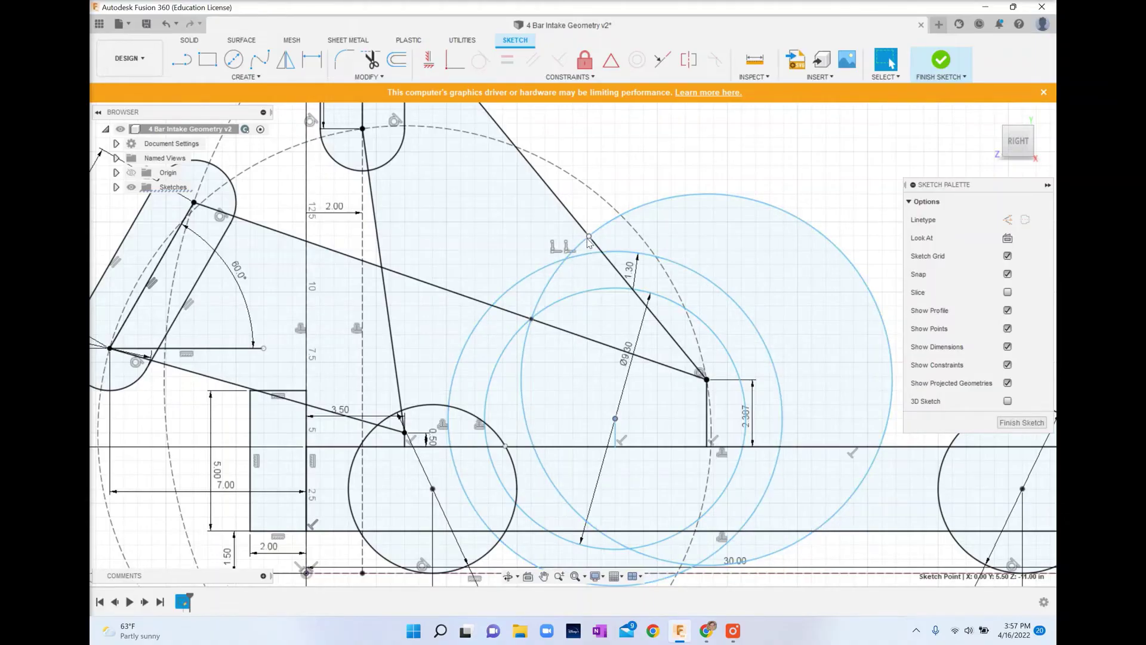
pyautogui.moveTo(615, 419); pyautogui.dragTo(629, 418)
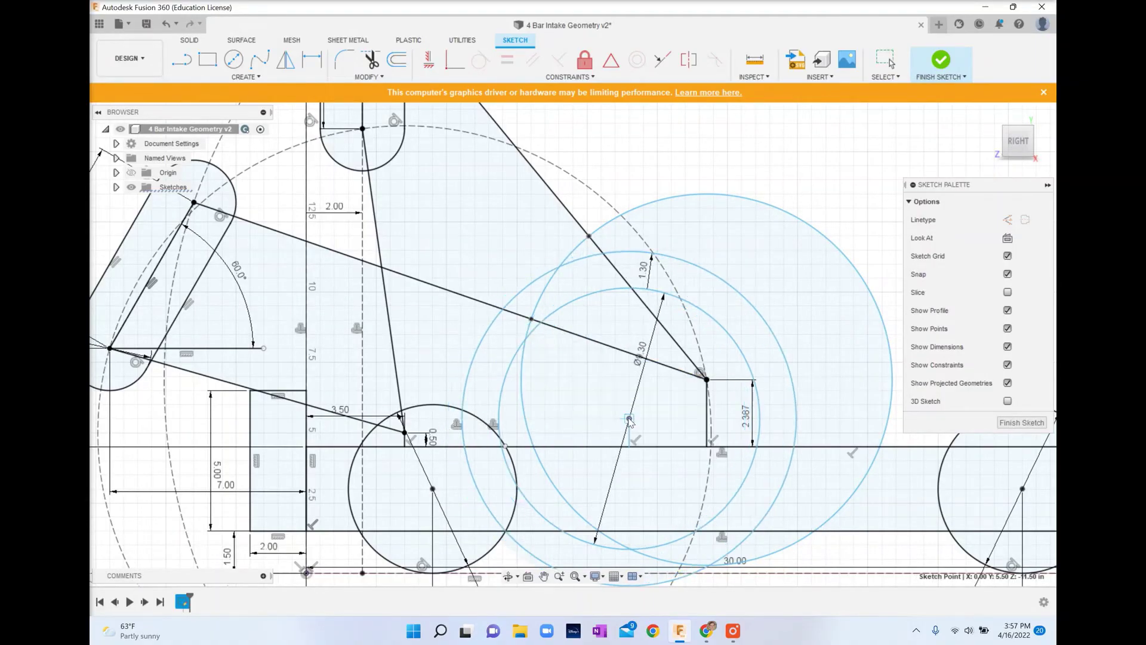
# Make the actuator's closed-length circle coincident with the sketch point on the lower linkage line.
pyautogui.click(453, 65)
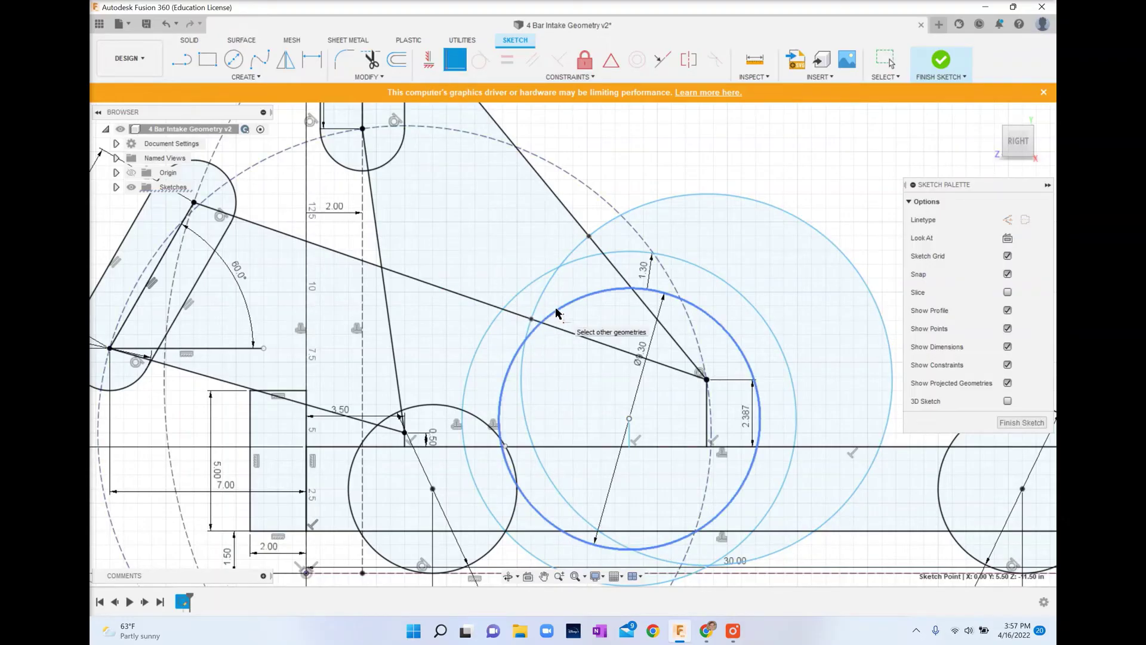
pyautogui.click(567, 328)
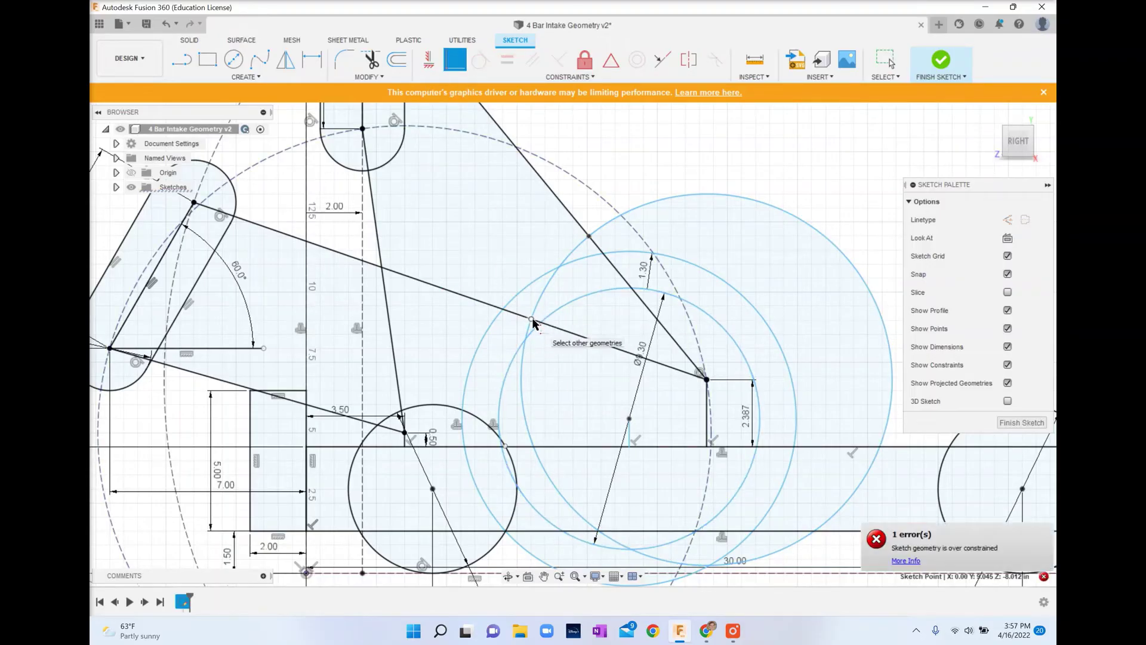
pyautogui.click(558, 317)
pyautogui.click(531, 318)
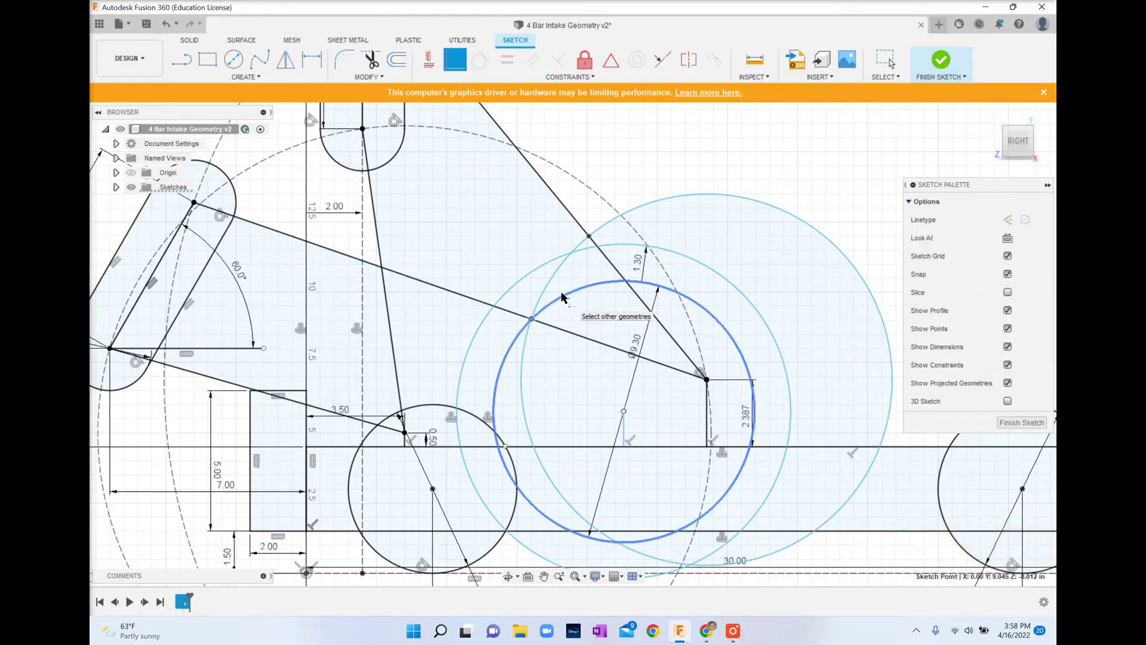
# Make the outer extended-length circle coincident with the sketch point on the upper linkage line.
pyautogui.click(537, 255)
pyautogui.click(583, 255)
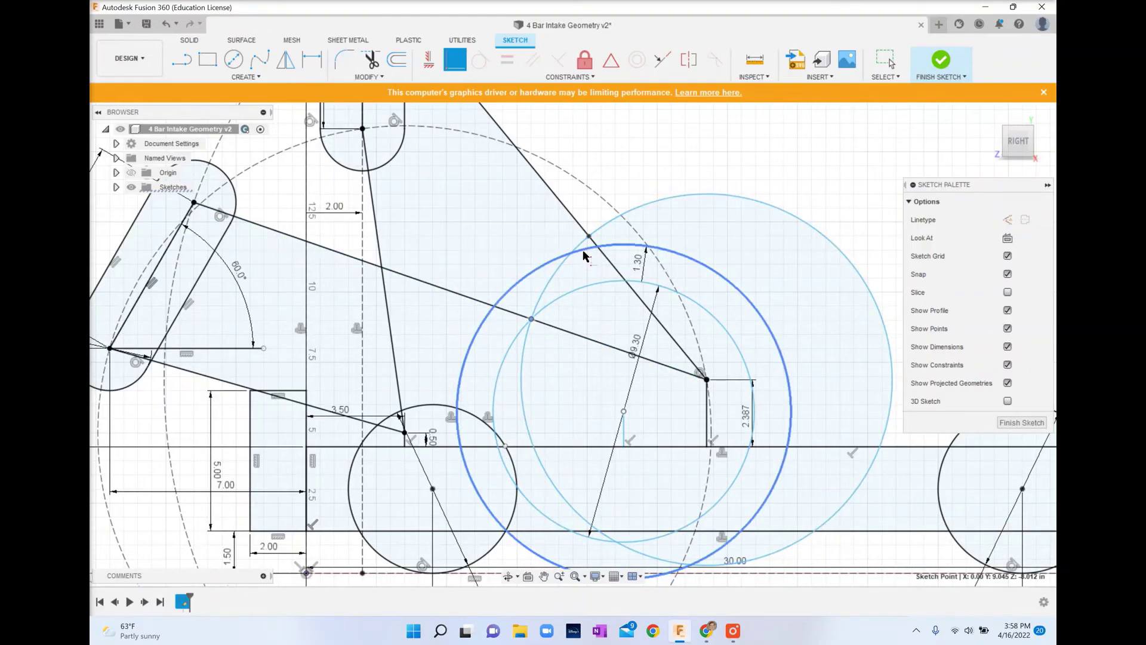
pyautogui.click(588, 238)
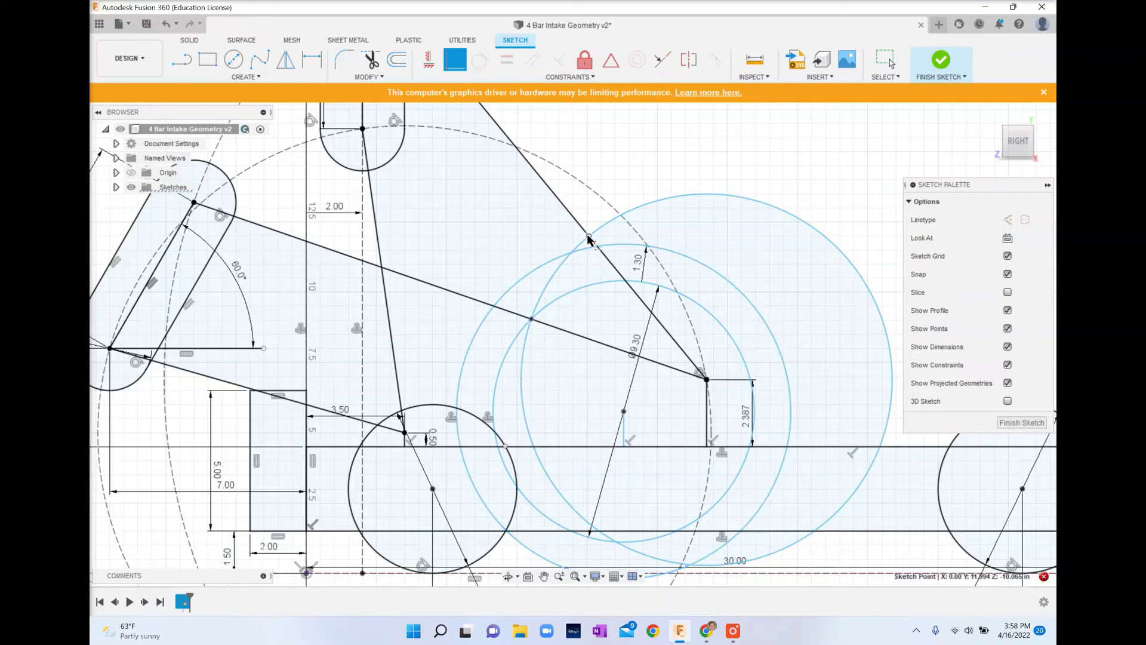
pyautogui.click(571, 253)
pyautogui.moveTo(570, 254); pyautogui.dragTo(580, 230)
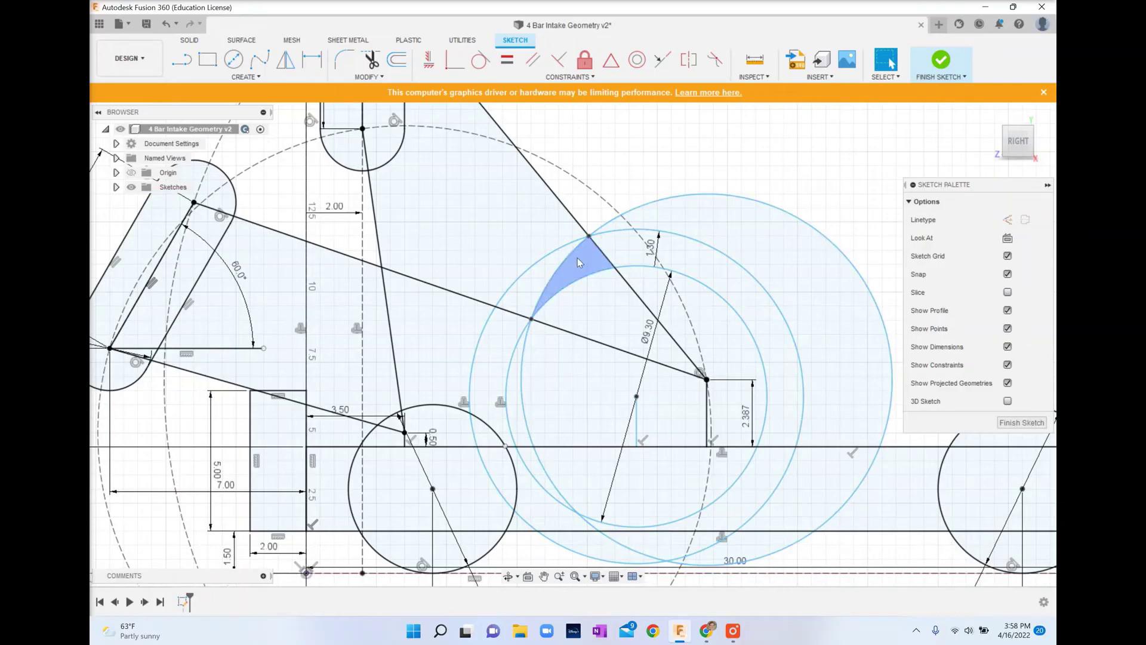
pyautogui.click(576, 288)
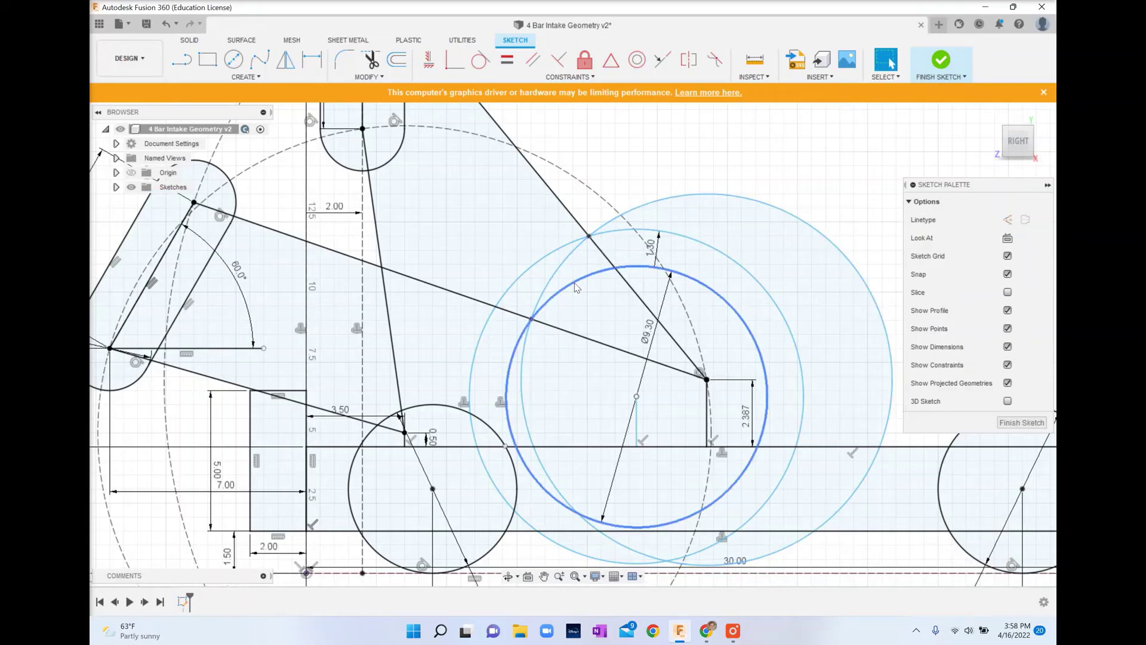
pyautogui.click(534, 313)
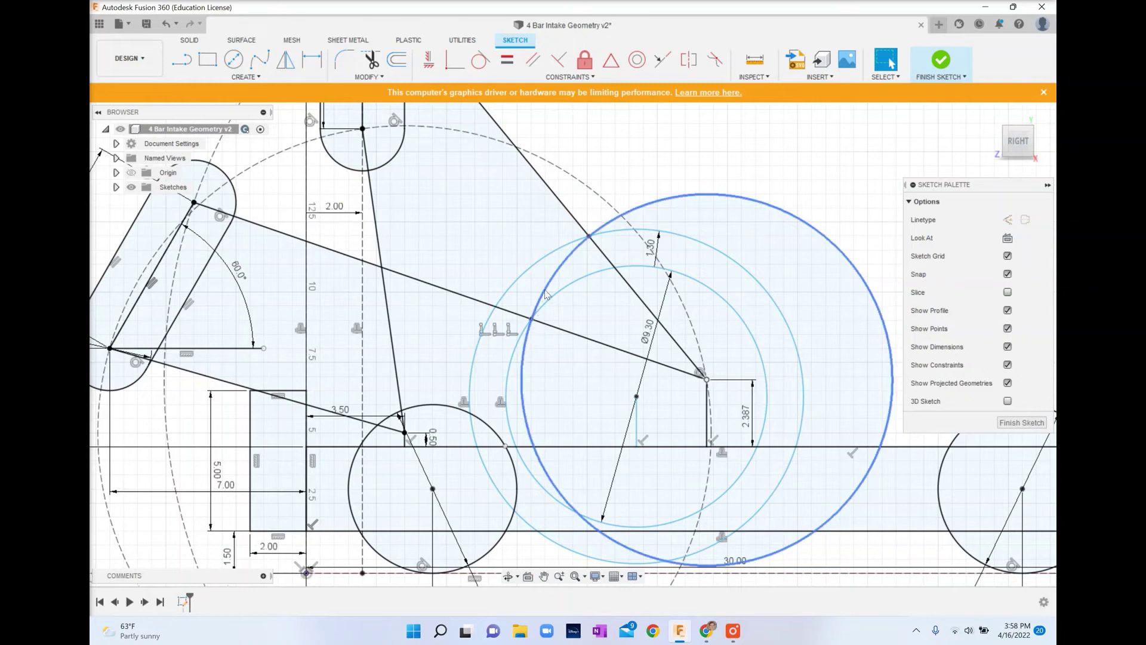
pyautogui.press('Escape')
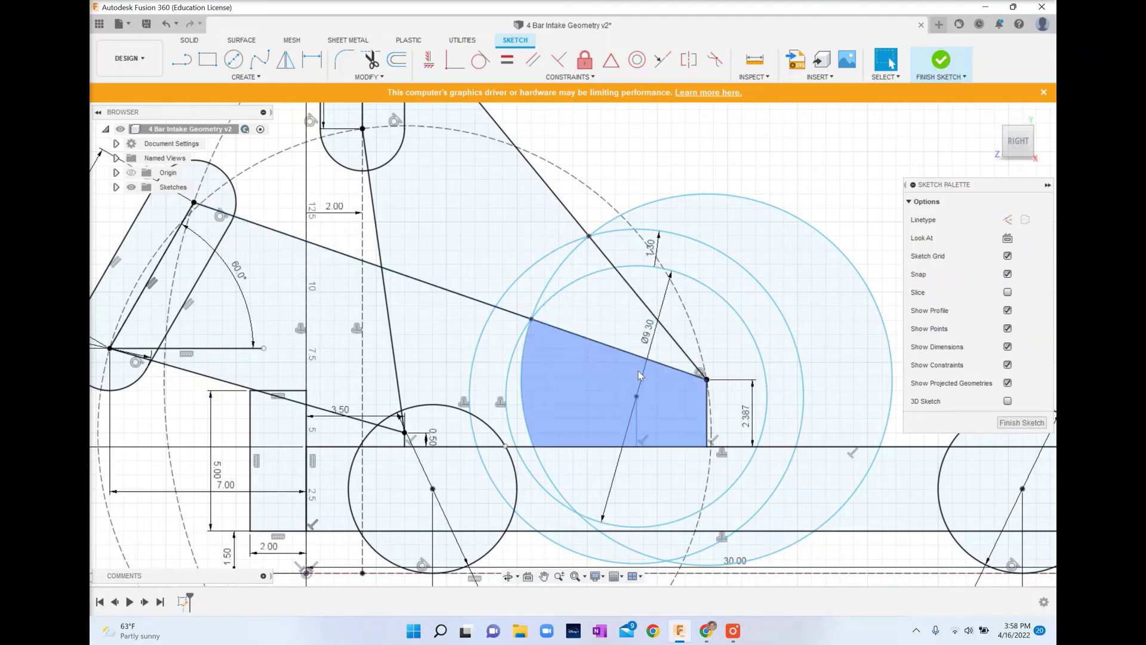
# Resize the rear-pivot circle to a diameter of about 11.19 in to move the constrained actuator mounting point.
pyautogui.click(735, 198)
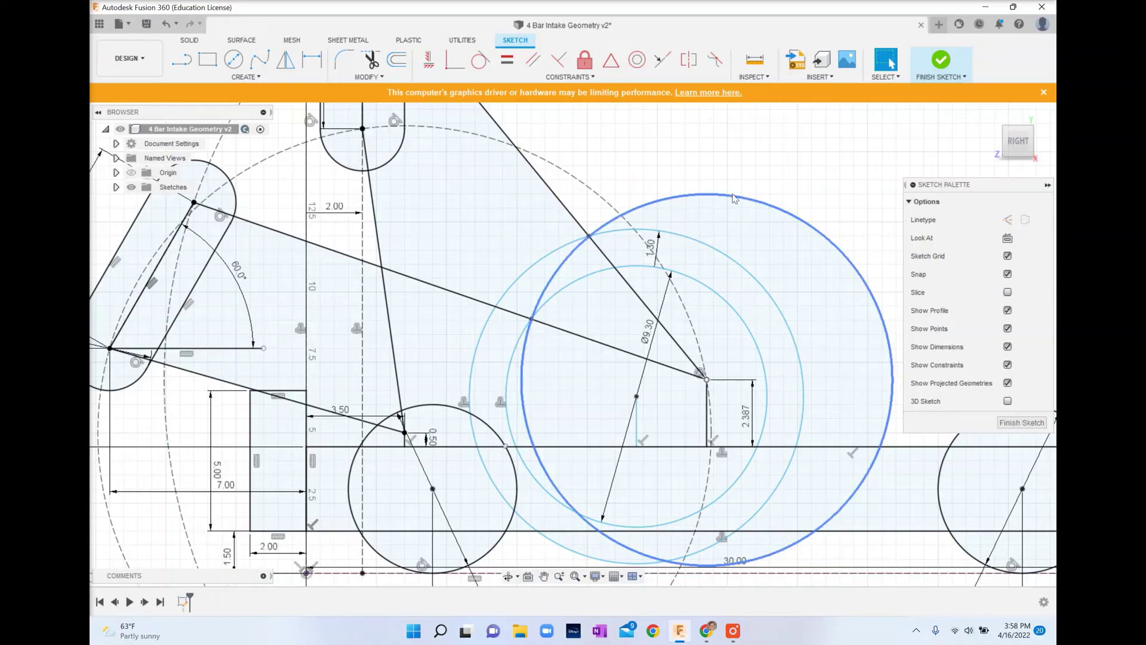
pyautogui.moveTo(735, 198)
pyautogui.mouseDown()
pyautogui.moveTo(757, 231)
pyautogui.moveTo(756, 221)
pyautogui.mouseUp()
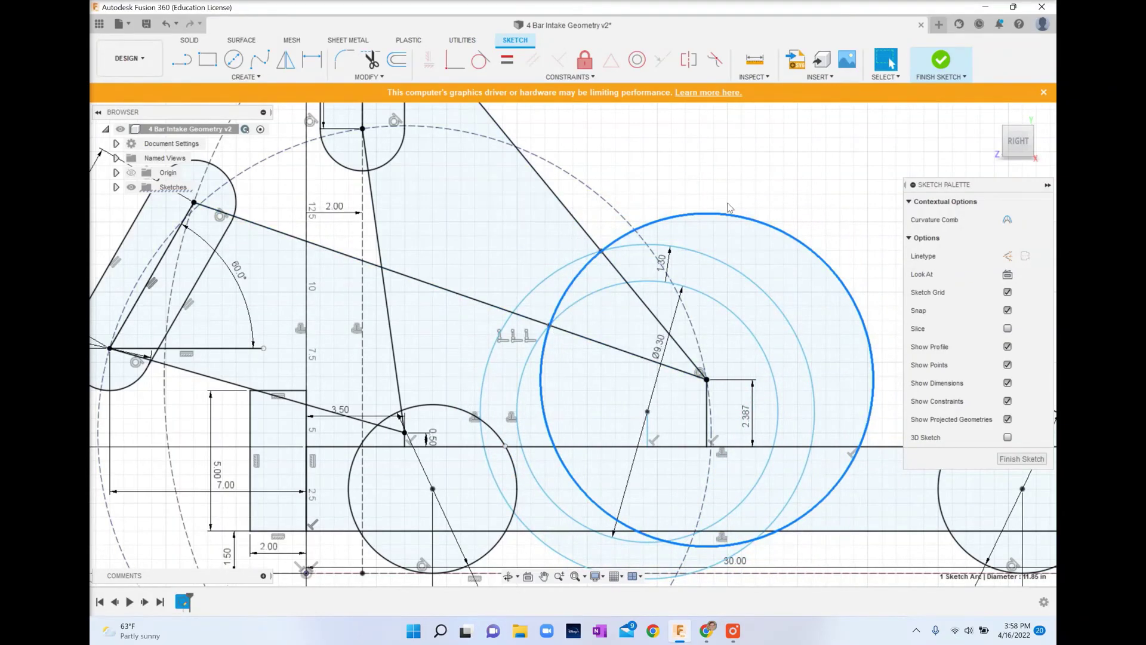
pyautogui.moveTo(723, 220)
pyautogui.mouseDown()
pyautogui.moveTo(734, 258)
pyautogui.moveTo(741, 234)
pyautogui.moveTo(713, 212)
pyautogui.mouseUp()
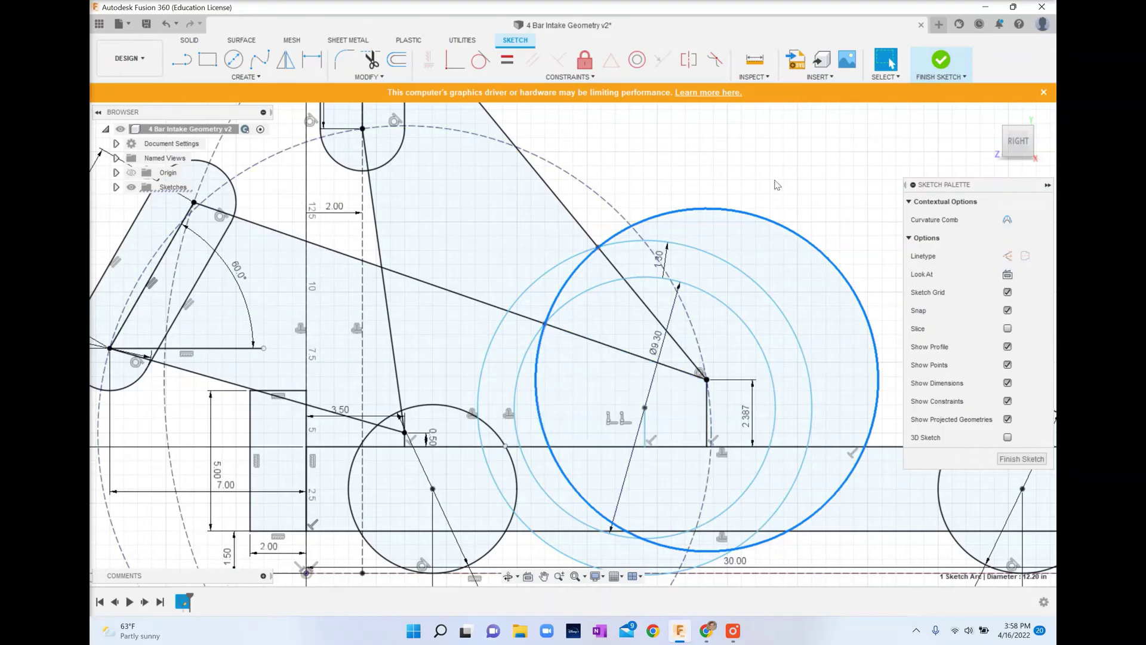
pyautogui.moveTo(755, 218); pyautogui.dragTo(780, 240)
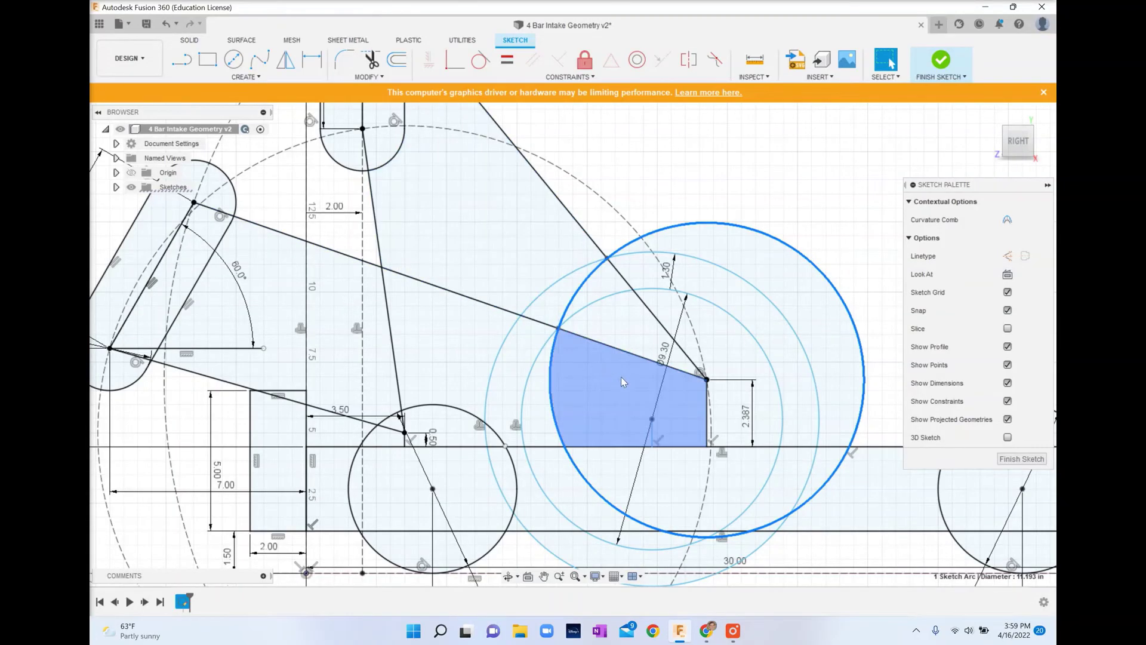
# Dimension the short vertical line below the actuator mounting point, accepting its drawn length.
pyautogui.press('d')
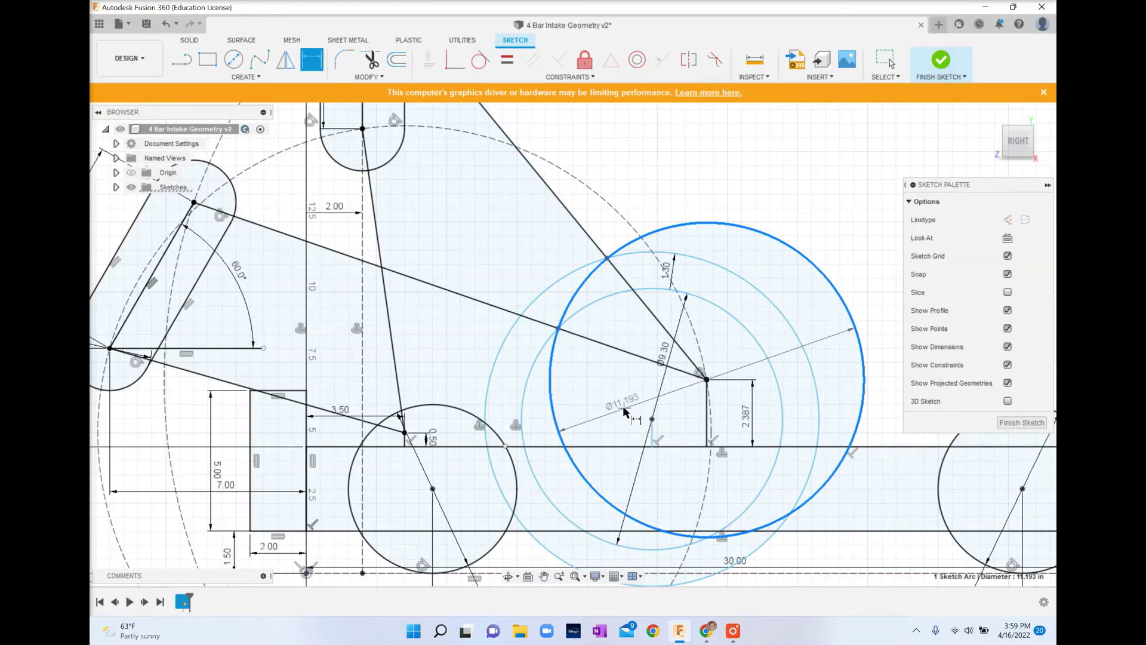
pyautogui.press('Escape')
pyautogui.press('d')
pyautogui.click(652, 432)
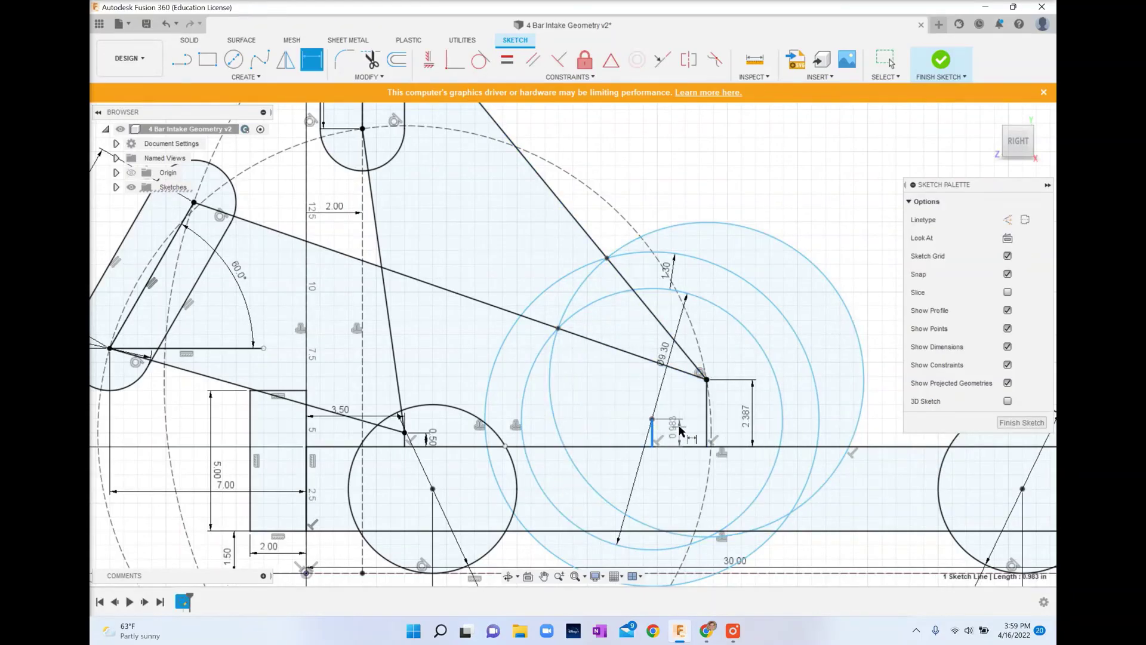
pyautogui.click(680, 429)
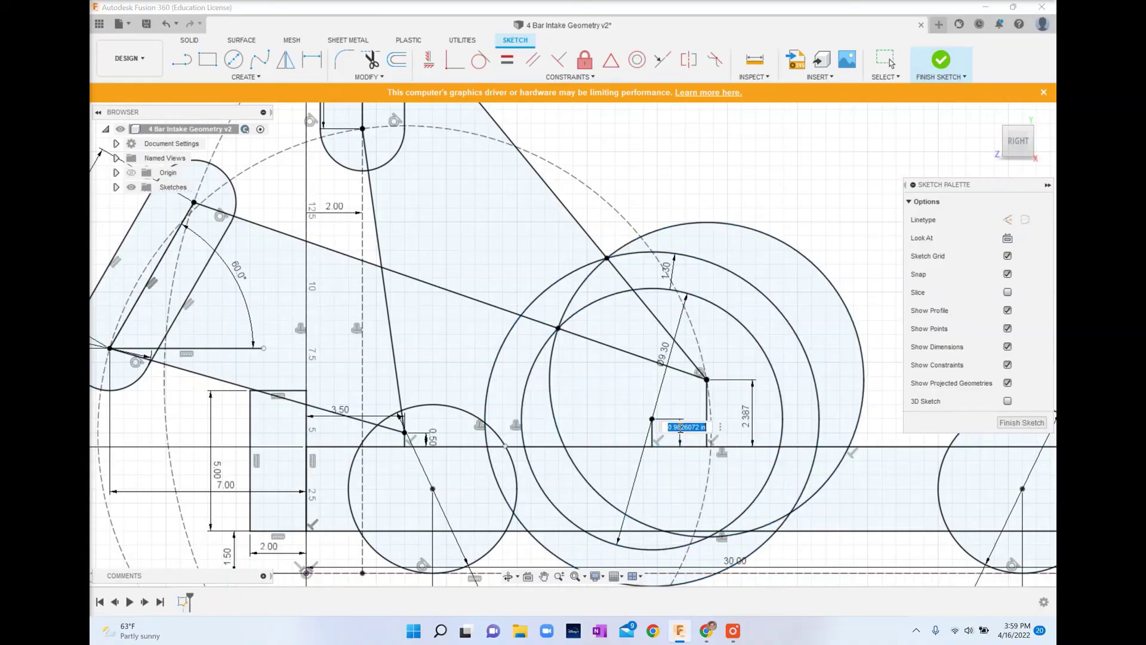
pyautogui.press('Return')
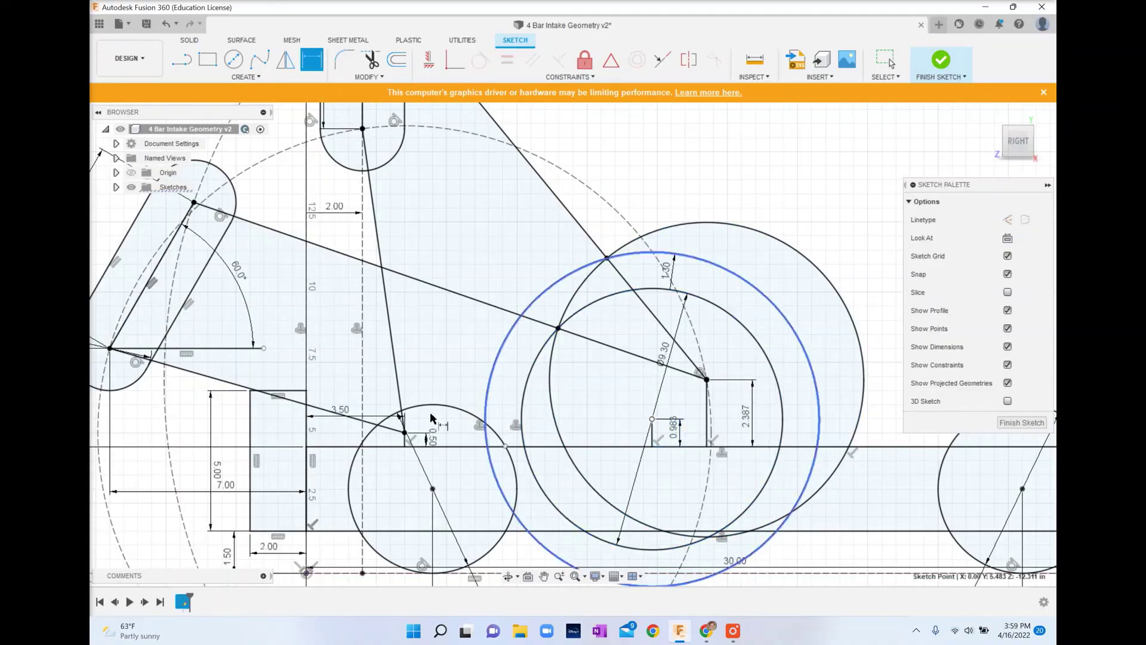
# Try to dimension the horizontal distance from the actuator mounting point to the vertical line through the origin.
pyautogui.click(308, 429)
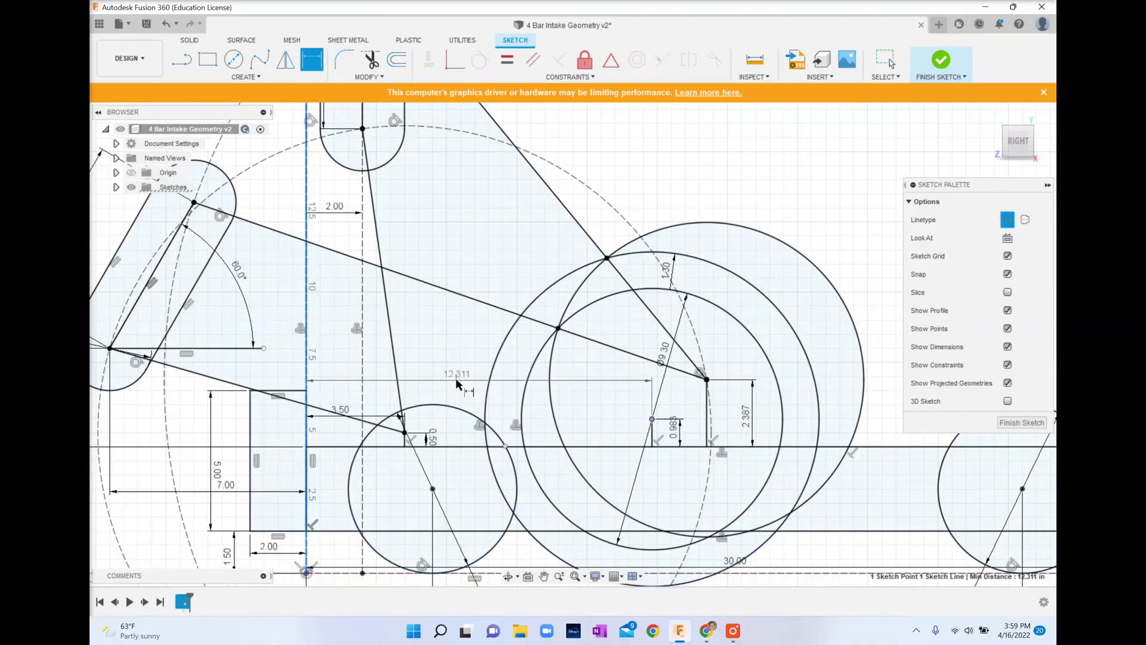
pyautogui.click(456, 383)
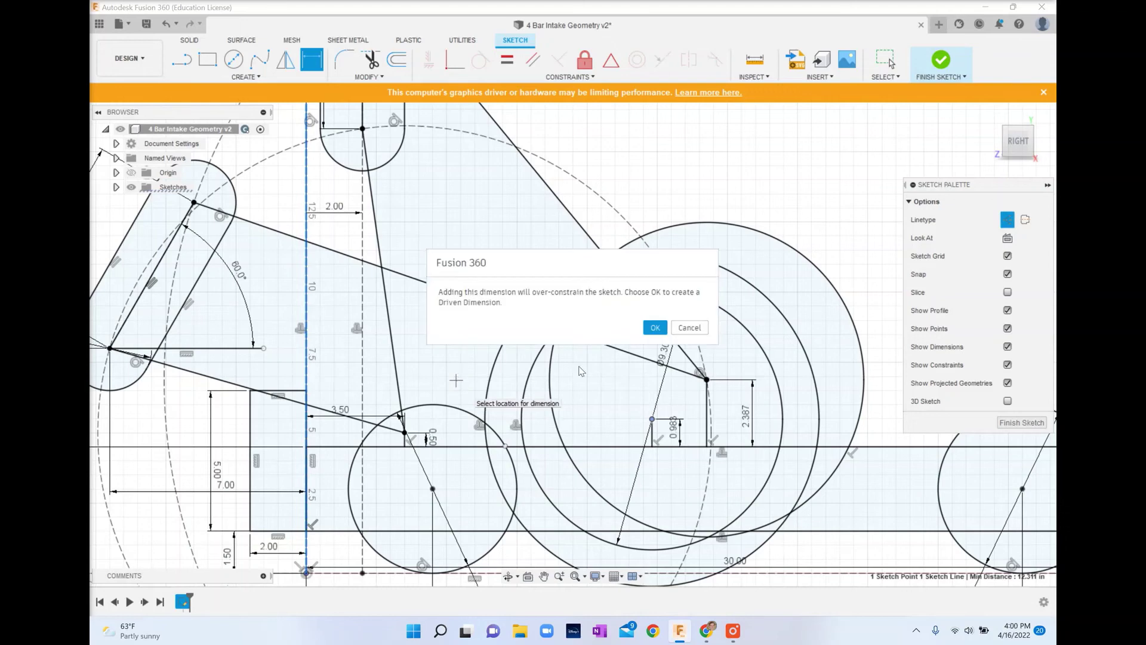
pyautogui.click(690, 328)
pyautogui.press('Escape')
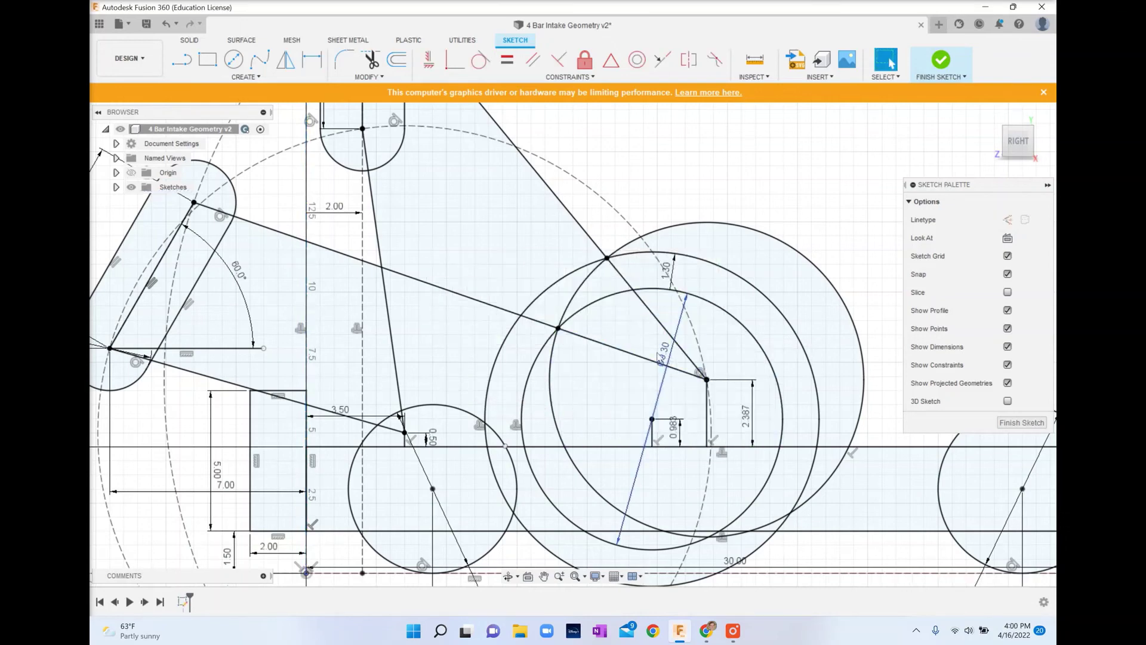
# Check the rear-pivot circle's diameter with the Dimension tool without placing a dimension.
pyautogui.press('d')
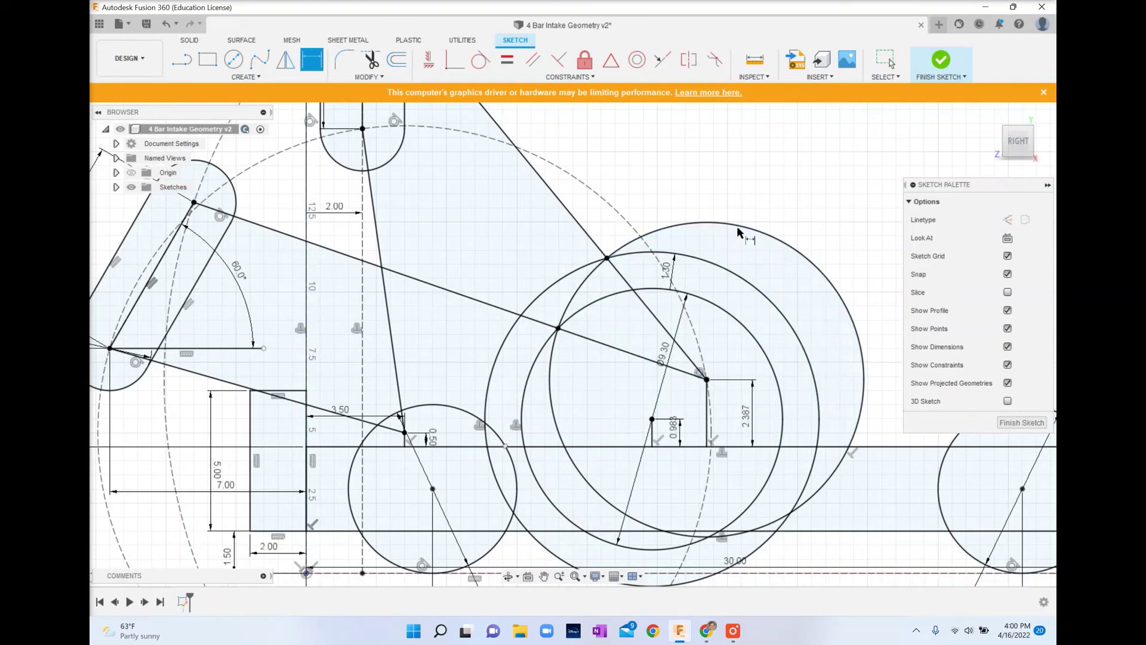
pyautogui.click(738, 228)
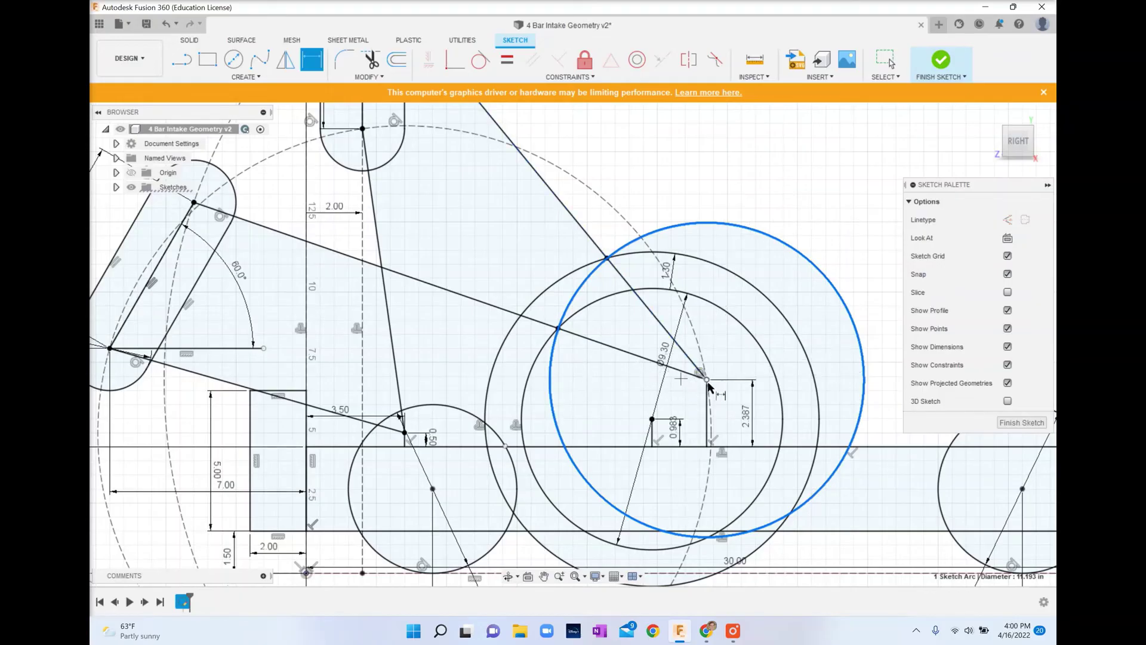
pyautogui.click(558, 328)
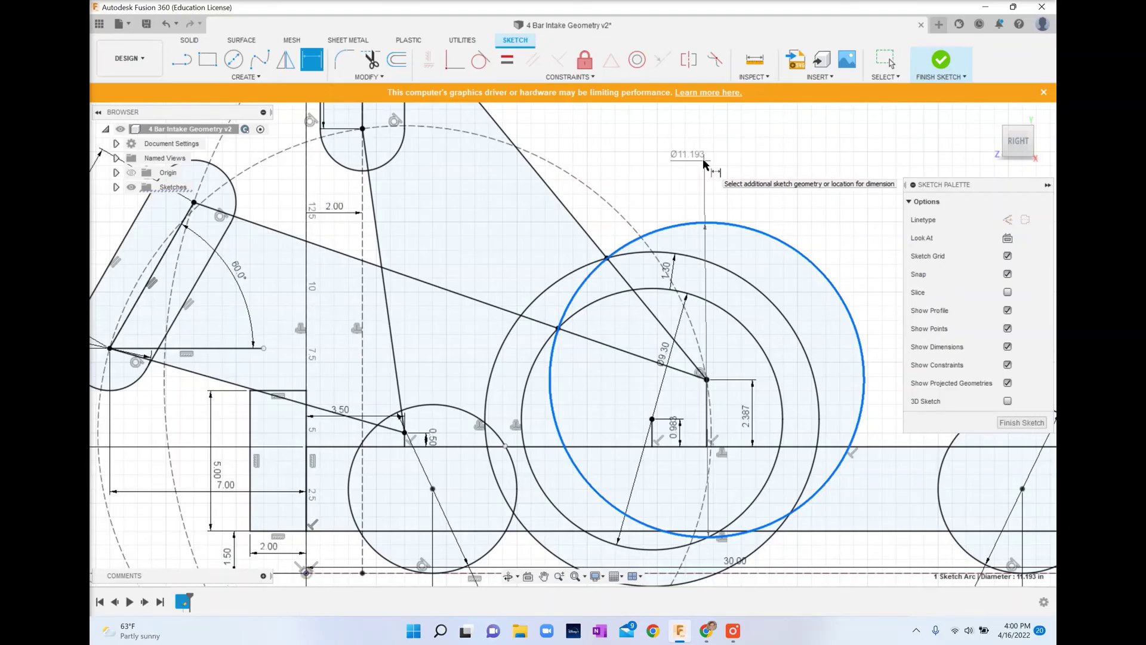
pyautogui.press('Escape')
pyautogui.scroll(-2, 684, 308)
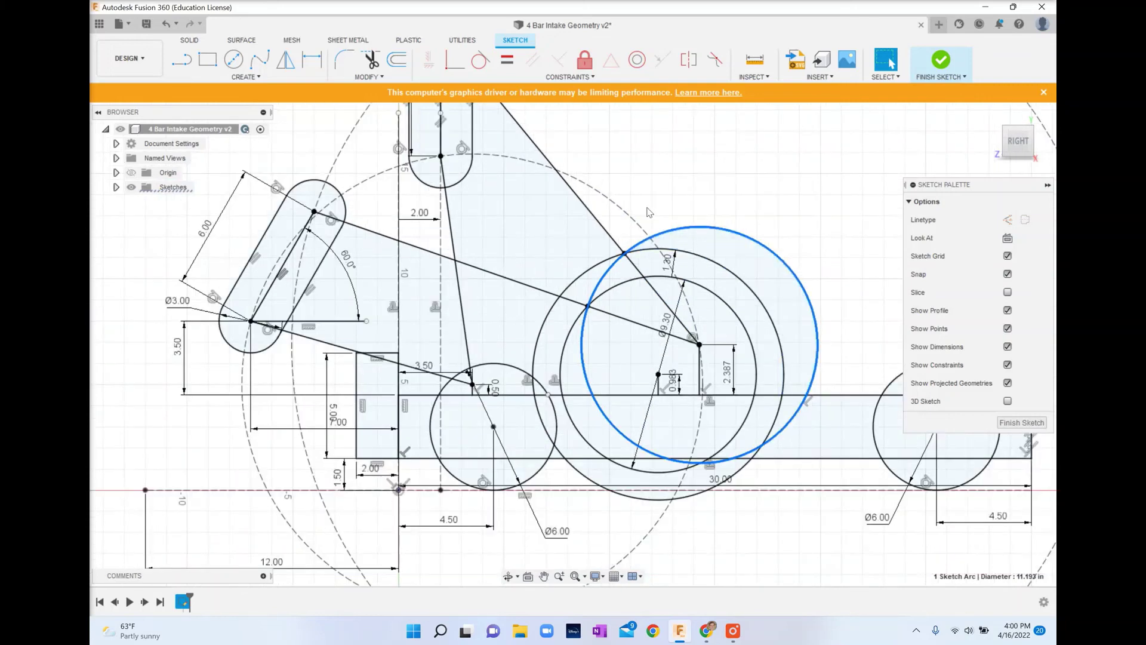
# Check the length of the lowered long link running from the tilted intake slot to the rear pivot, without placing a dimension.
pyautogui.scroll(1, 687, 191)
pyautogui.scroll(-2, 667, 205)
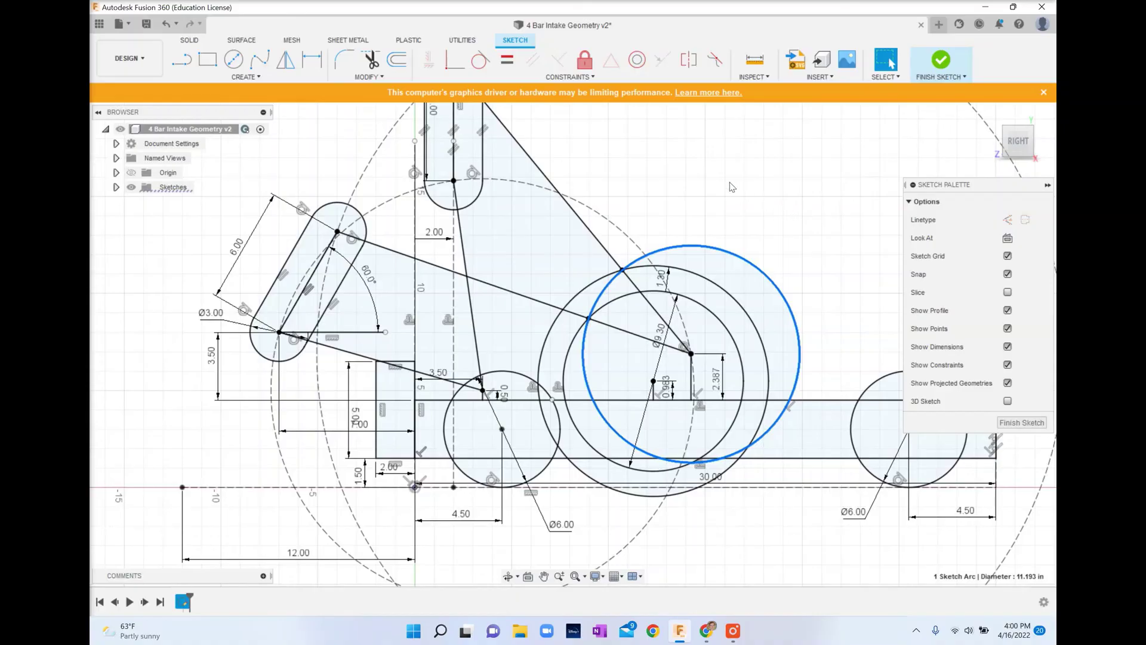
pyautogui.scroll(1, 335, 243)
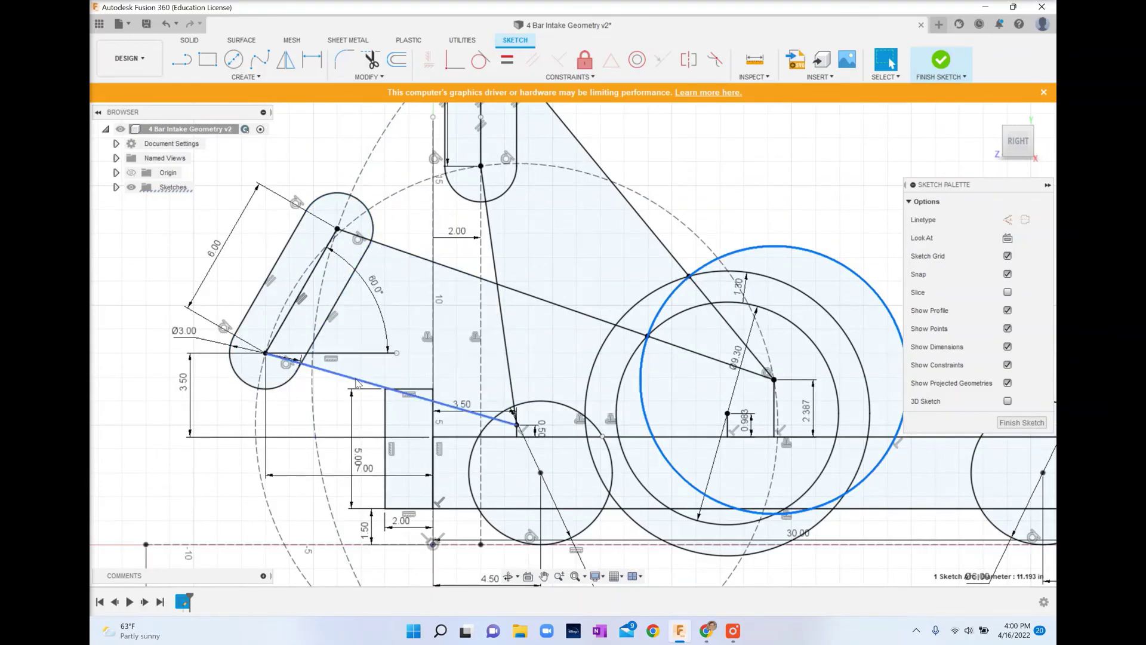
pyautogui.click(422, 263)
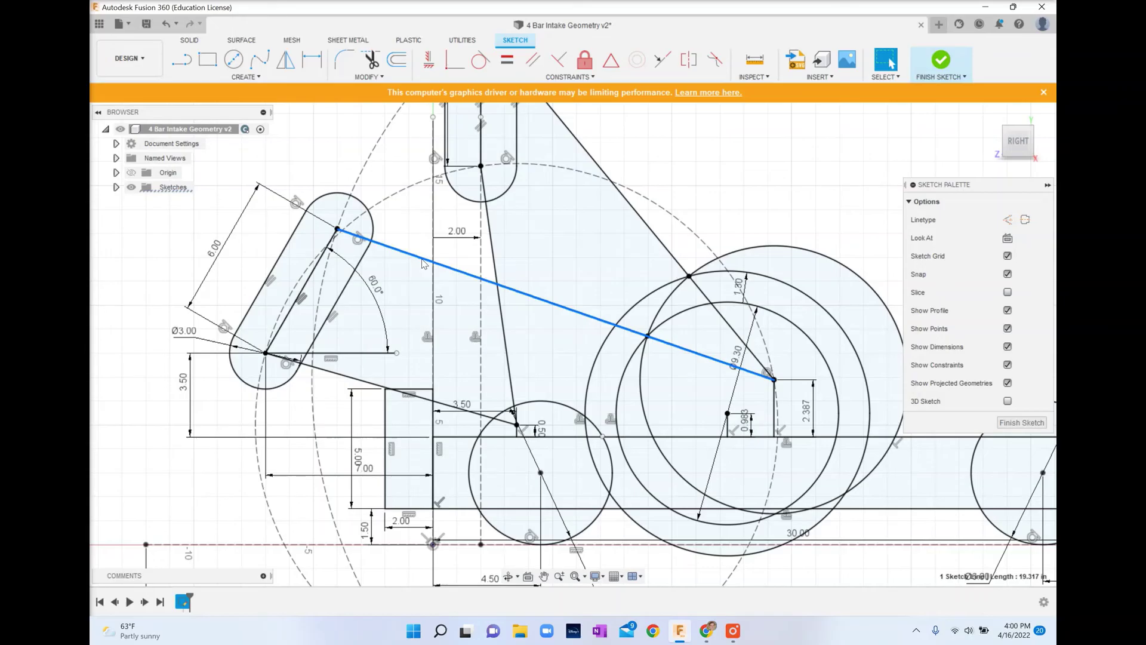
pyautogui.press('d')
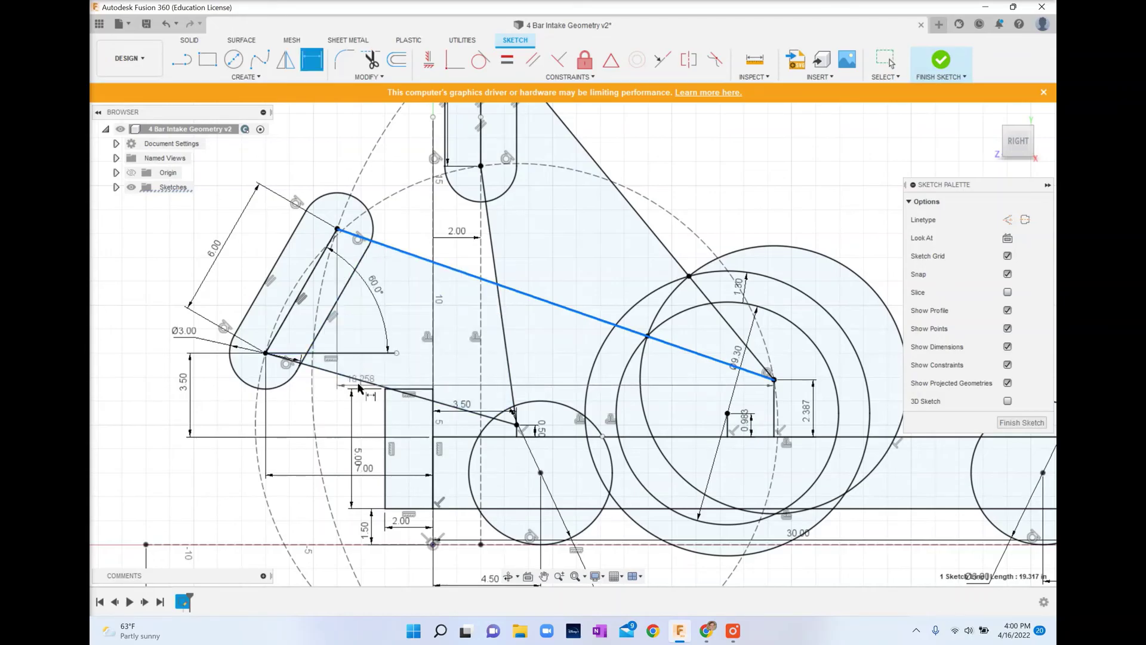
pyautogui.press('Escape')
# Measure the length of the lowered short link between the tilted slot's lower center and the front pivot.
pyautogui.click(754, 76)
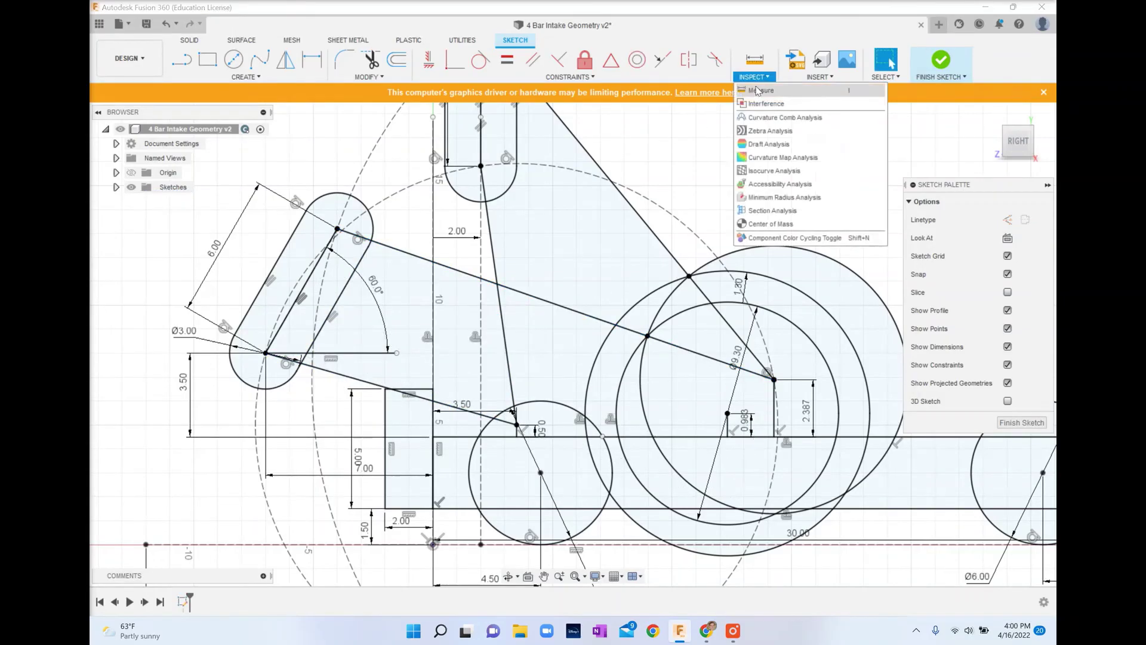
pyautogui.click(800, 89)
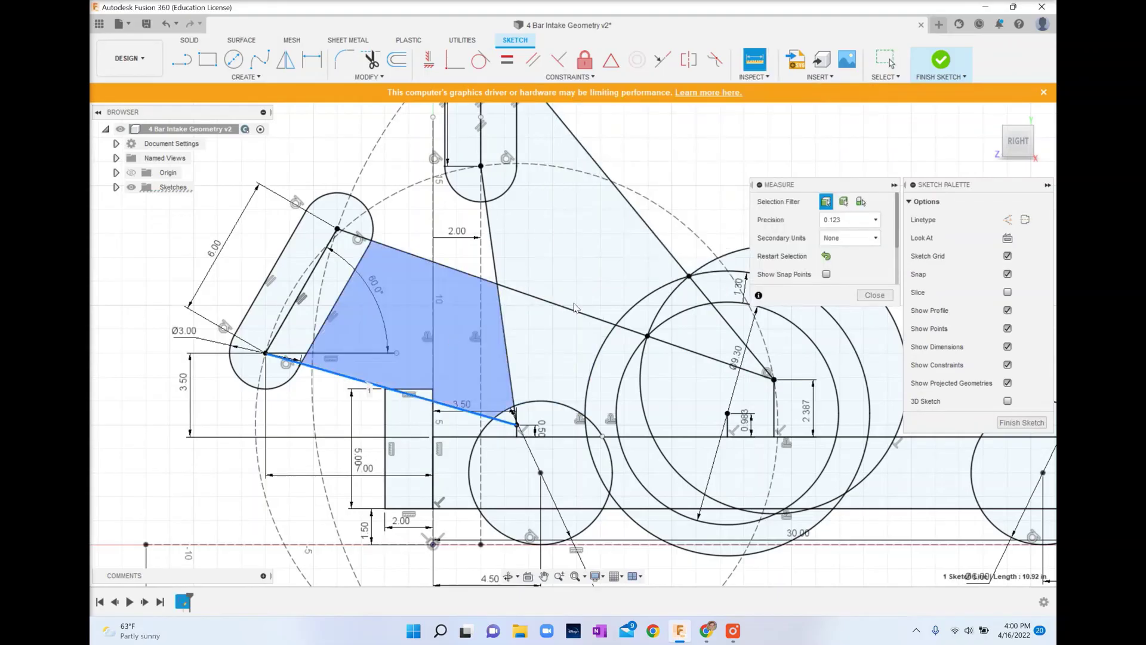
pyautogui.click(382, 385)
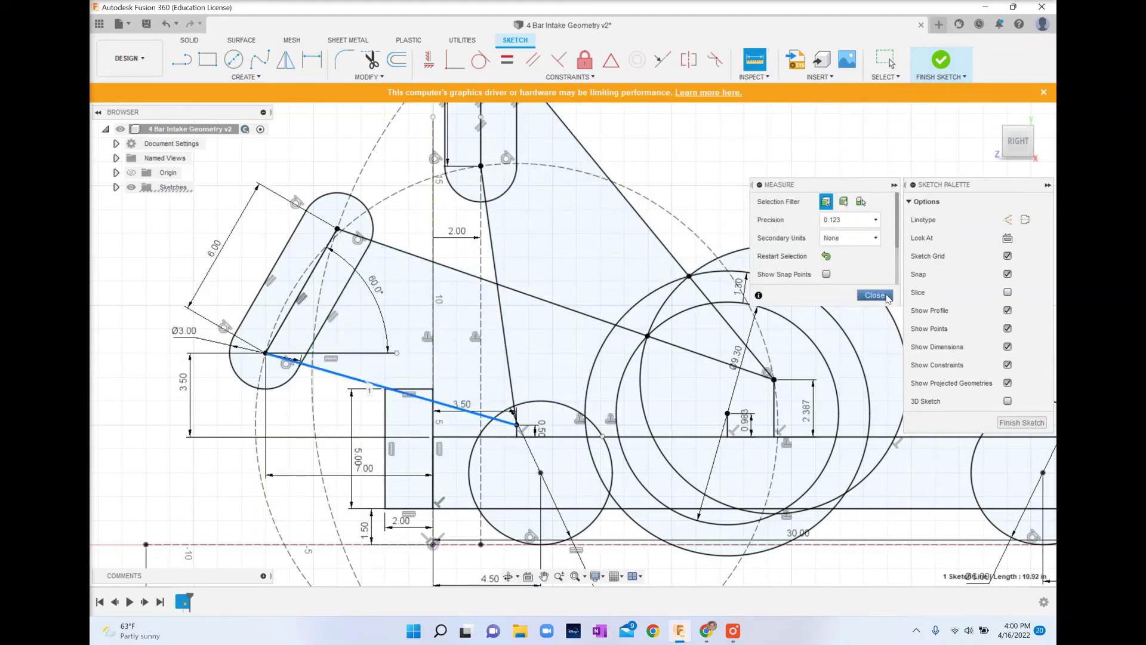
pyautogui.scroll(-2, 894, 267)
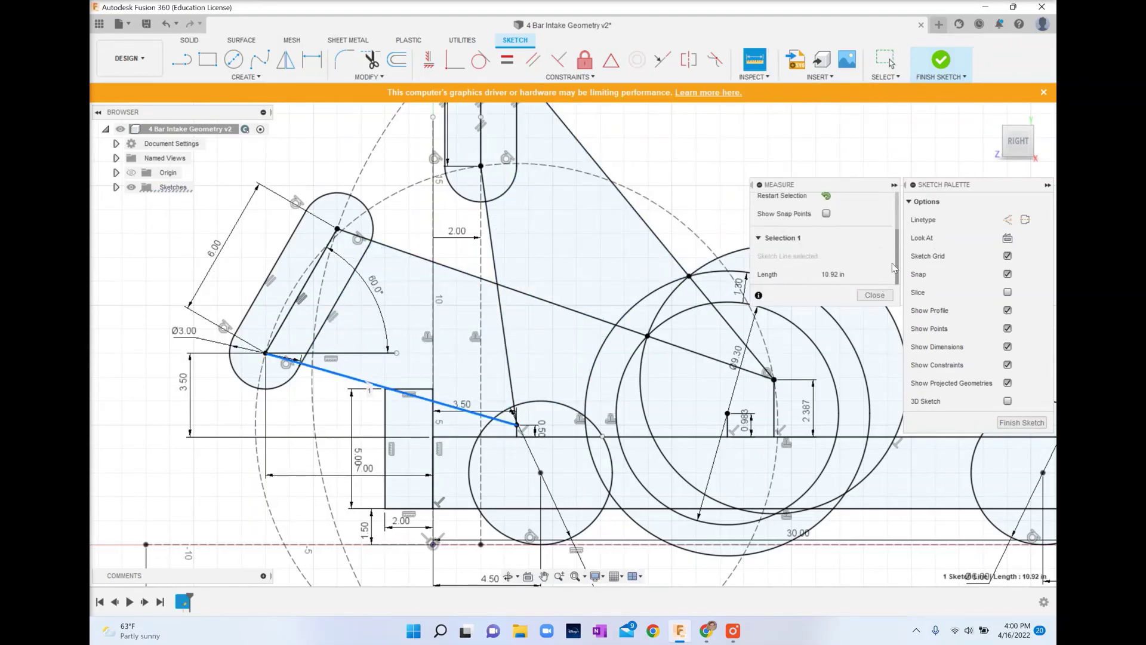
pyautogui.click(872, 295)
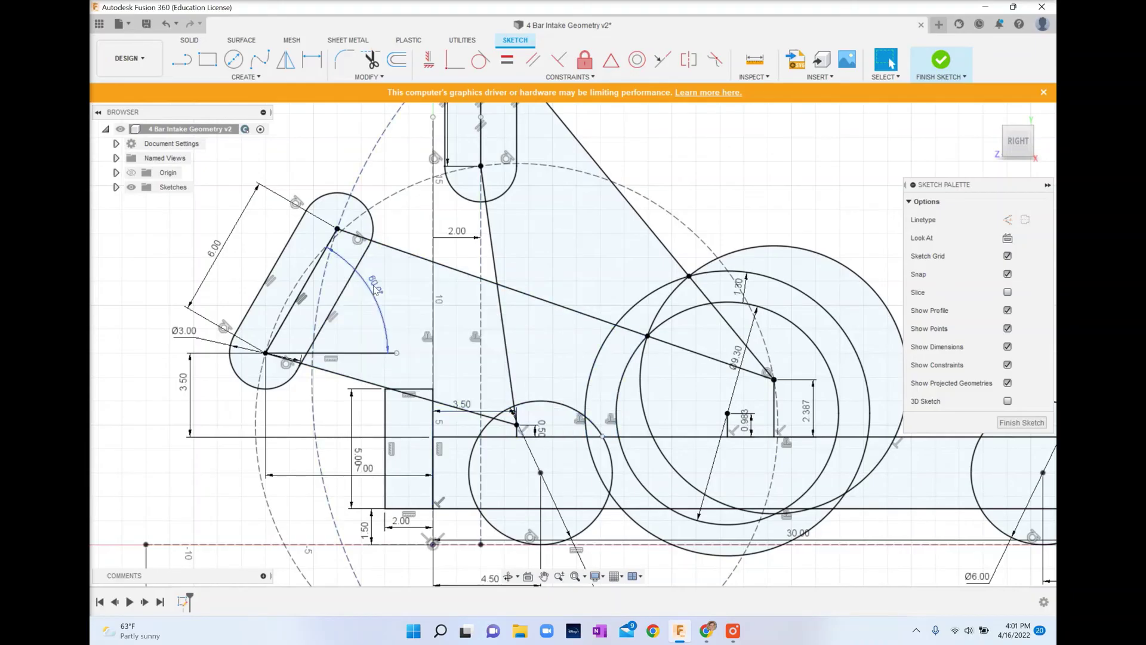
# Draw two lines from the actuator mounting point to the attachment points on the rear link, one for its lowered and one for its raised position.
pyautogui.scroll(1, 743, 382)
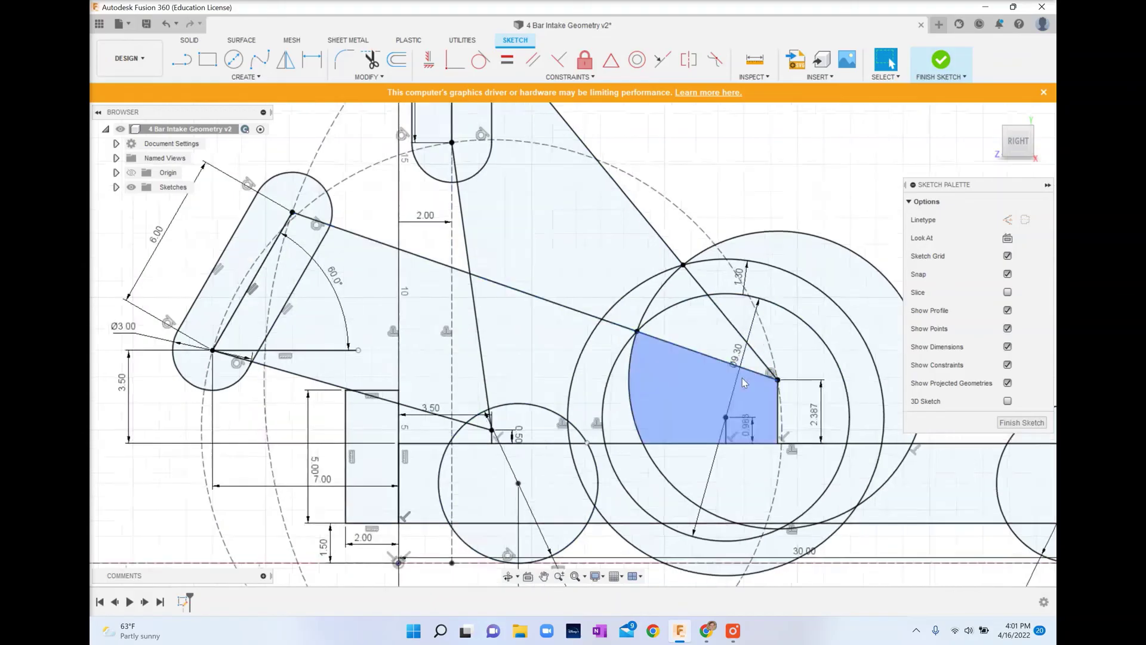
pyautogui.scroll(1, 743, 382)
pyautogui.moveTo(750, 377); pyautogui.dragTo(668, 335, button='middle')
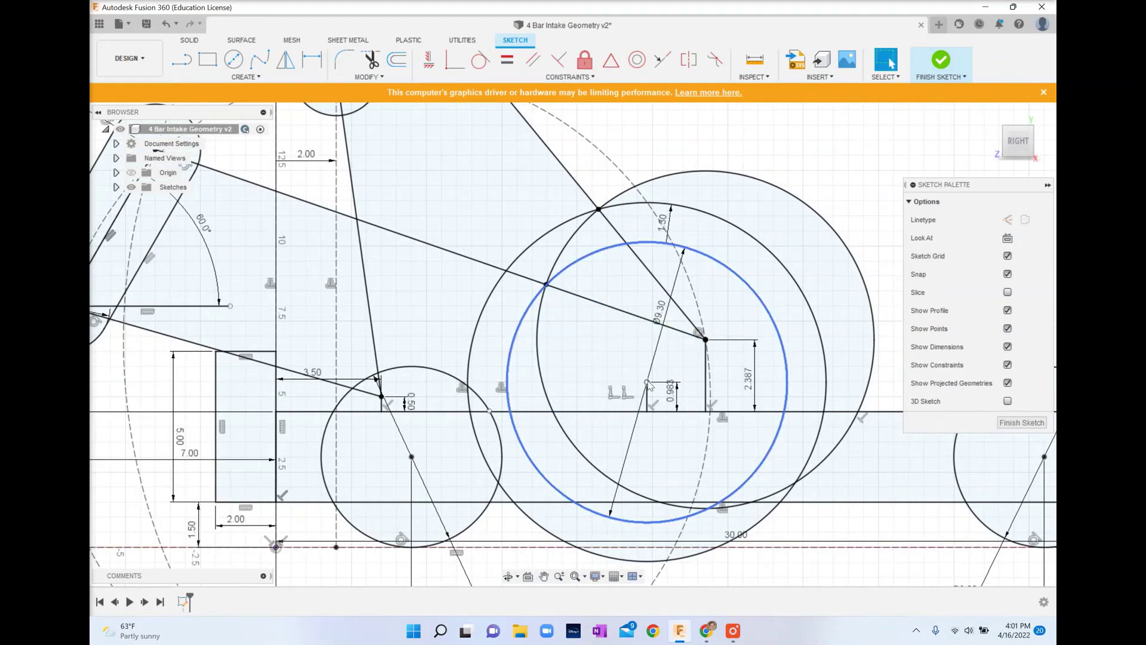
pyautogui.press('l')
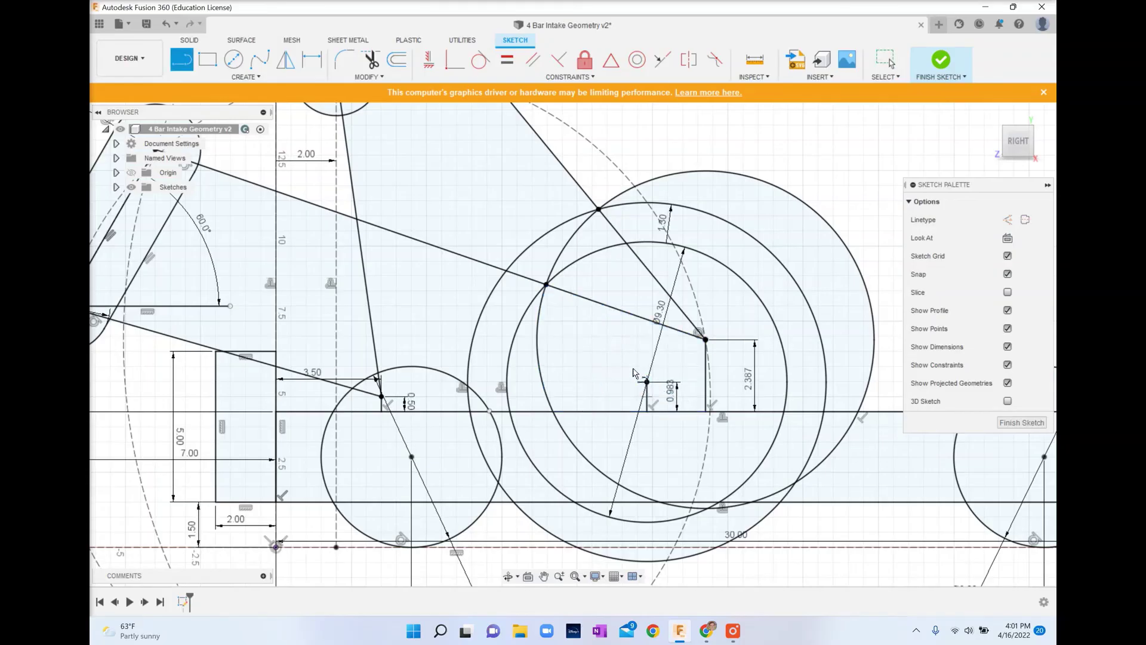
pyautogui.press('Escape')
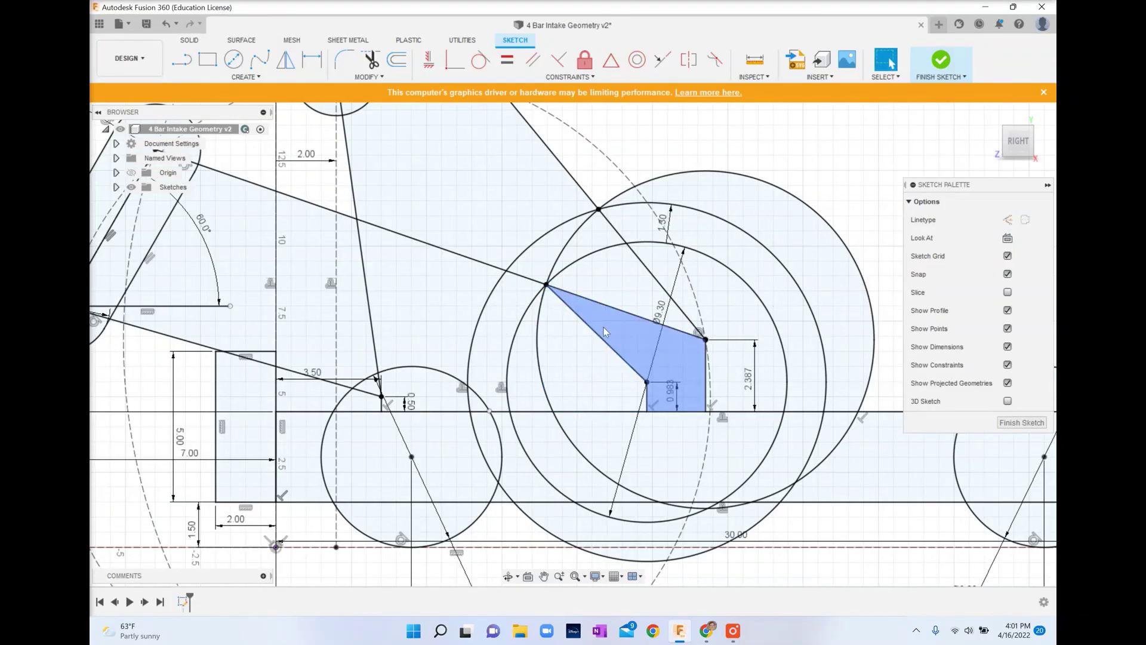
pyautogui.press('l')
pyautogui.click(646, 380)
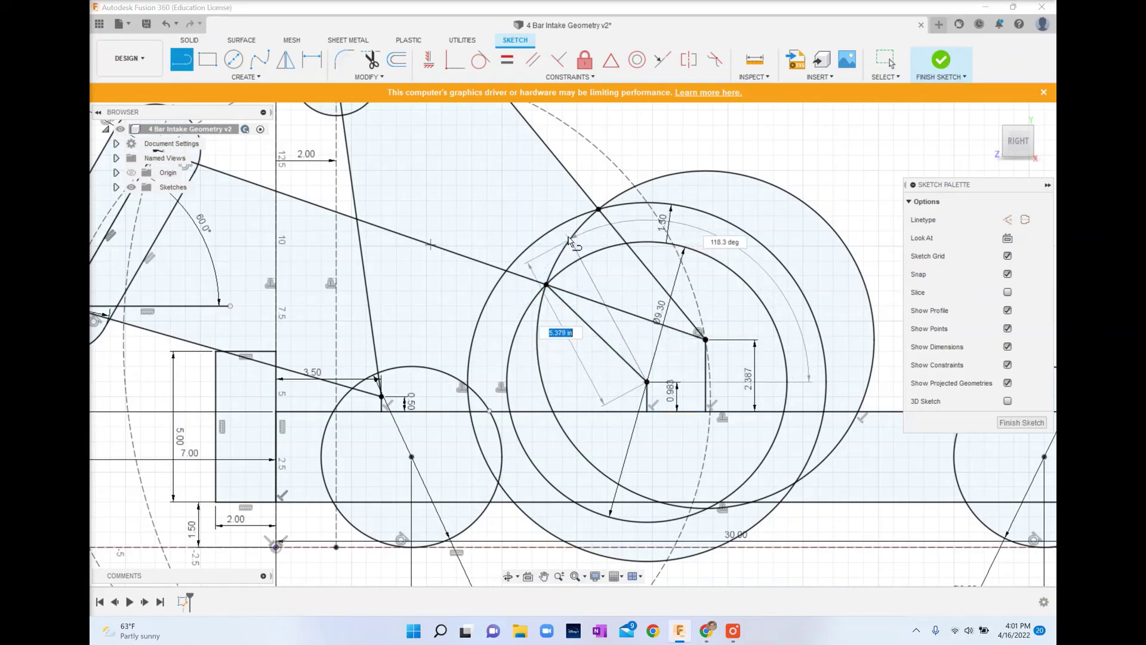
pyautogui.click(597, 210)
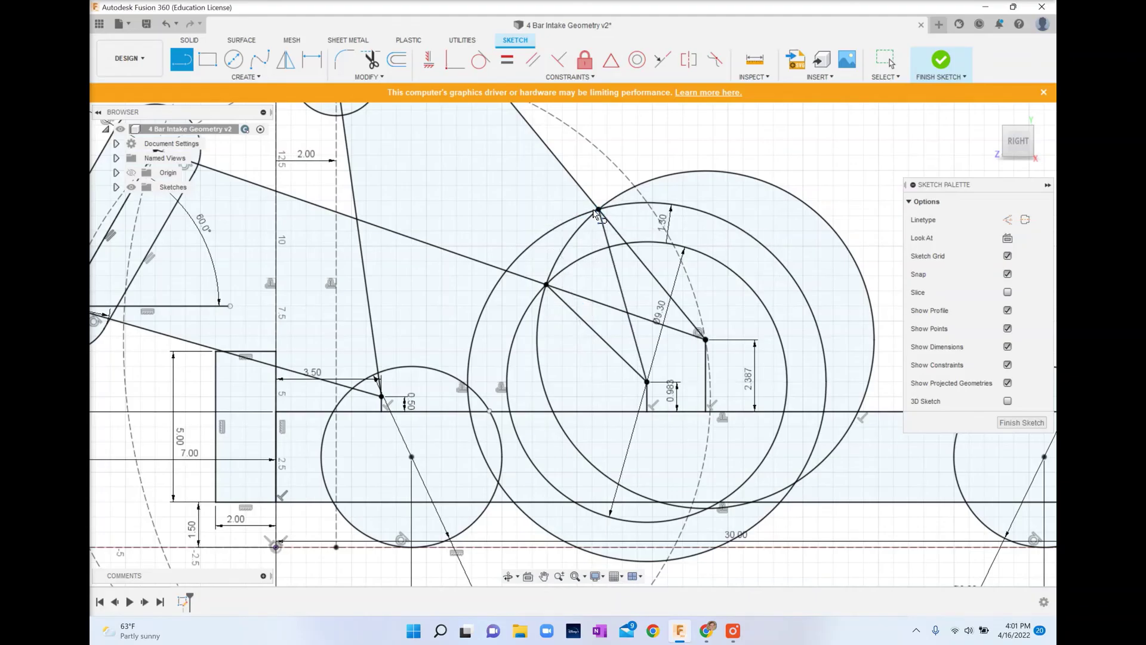
pyautogui.press('Escape')
# Examine the finished linkage in its lowered and raised positions, including both actuator lines, the pivots and the overall robot layout.
pyautogui.scroll(-1, 630, 227)
pyautogui.scroll(-2, 538, 239)
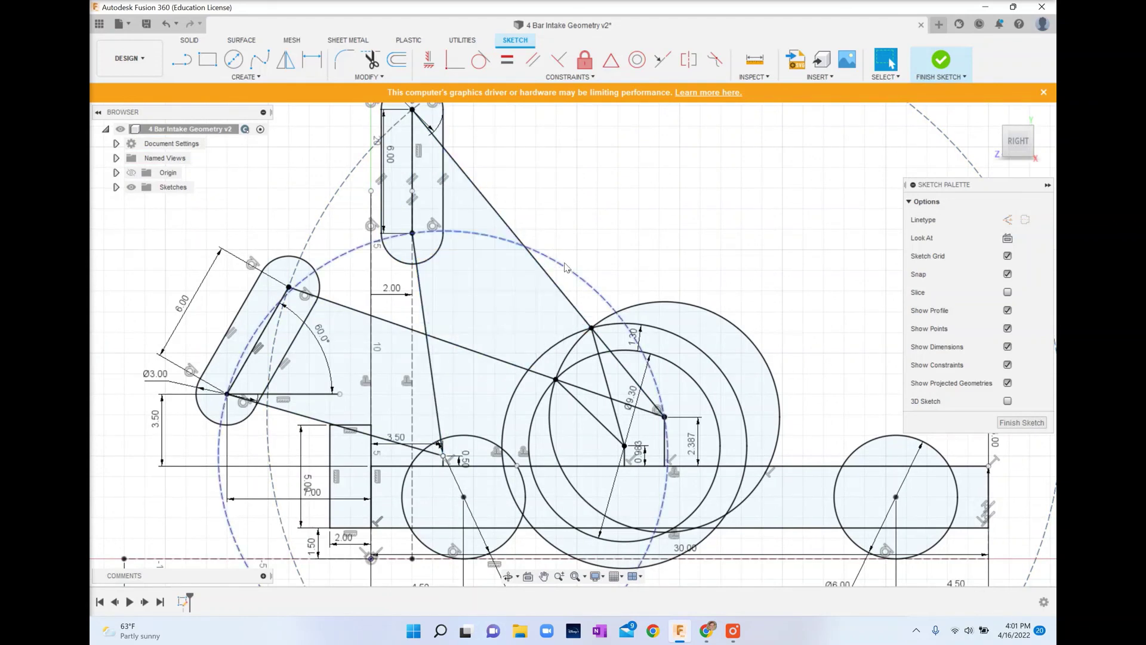
pyautogui.moveTo(563, 210); pyautogui.dragTo(555, 229, button='middle')
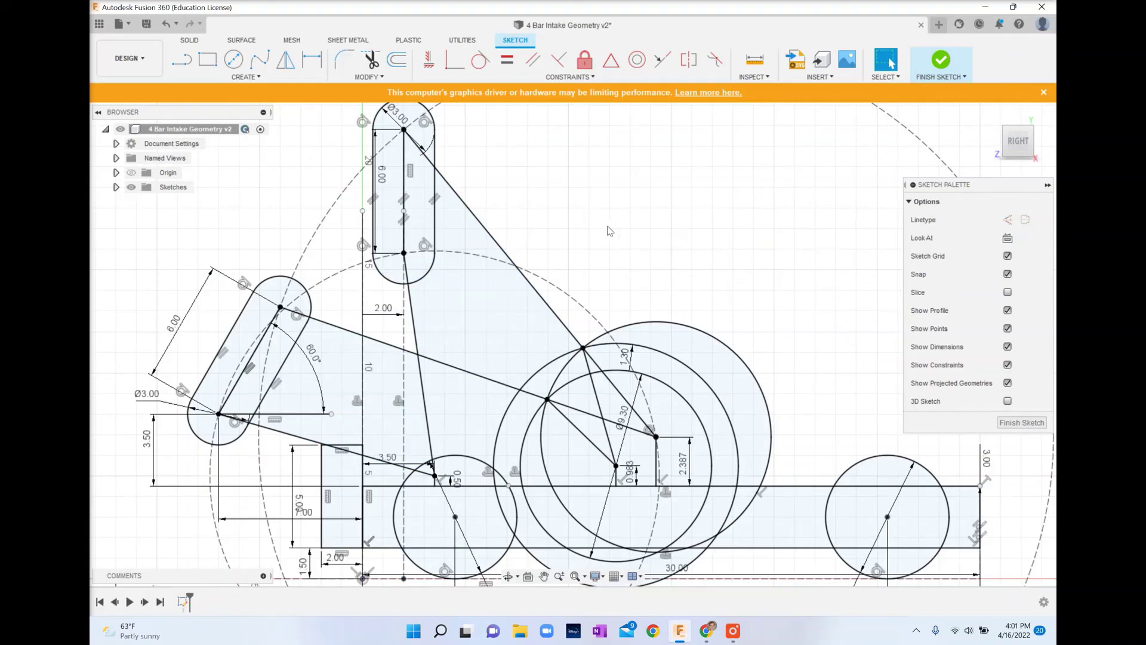
pyautogui.moveTo(609, 231); pyautogui.dragTo(606, 205, button='middle')
pyautogui.scroll(5, 607, 205)
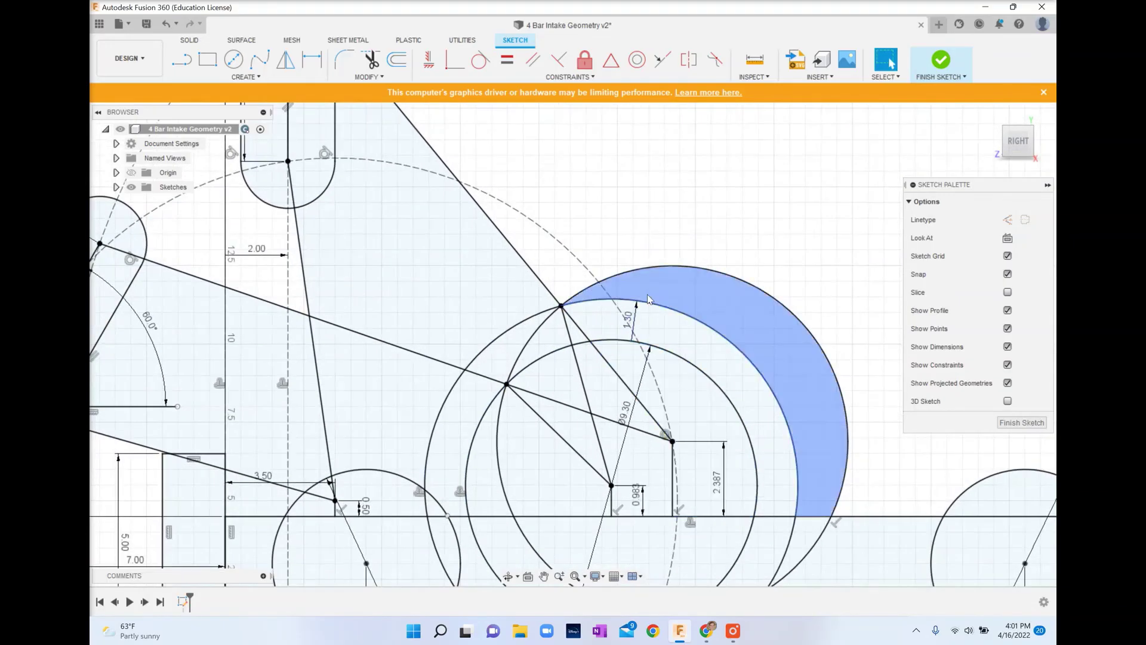
pyautogui.scroll(-5, 650, 298)
pyautogui.moveTo(649, 298)
pyautogui.mouseDown(button='middle')
pyautogui.moveTo(643, 232)
pyautogui.moveTo(611, 279)
pyautogui.mouseUp(button='middle')
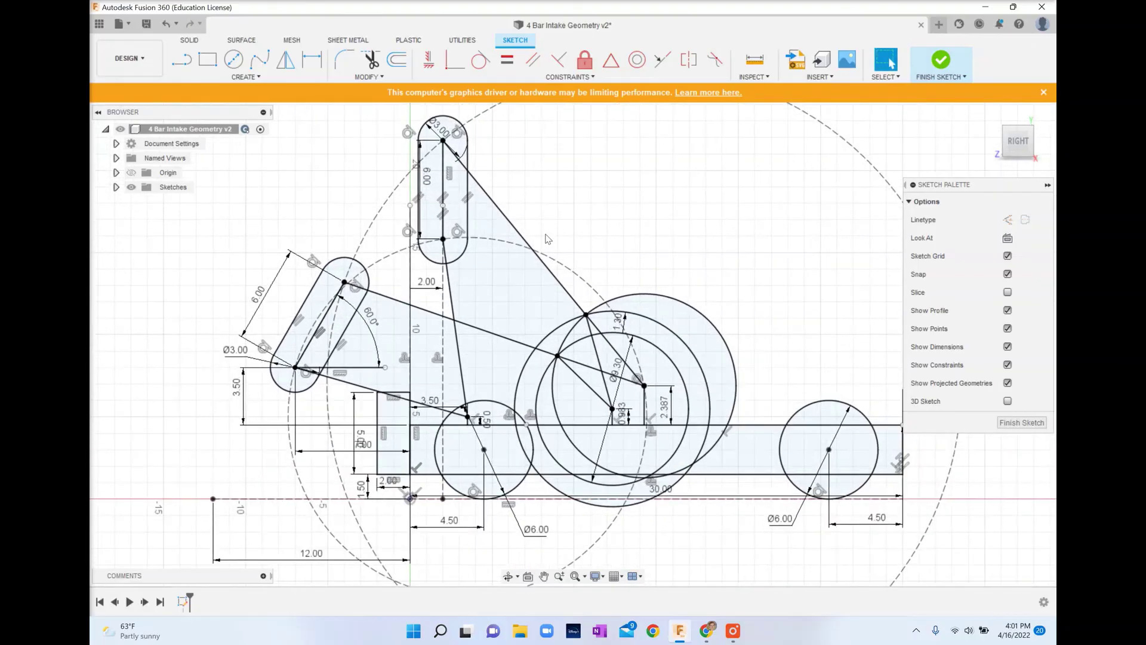
pyautogui.scroll(2, 507, 286)
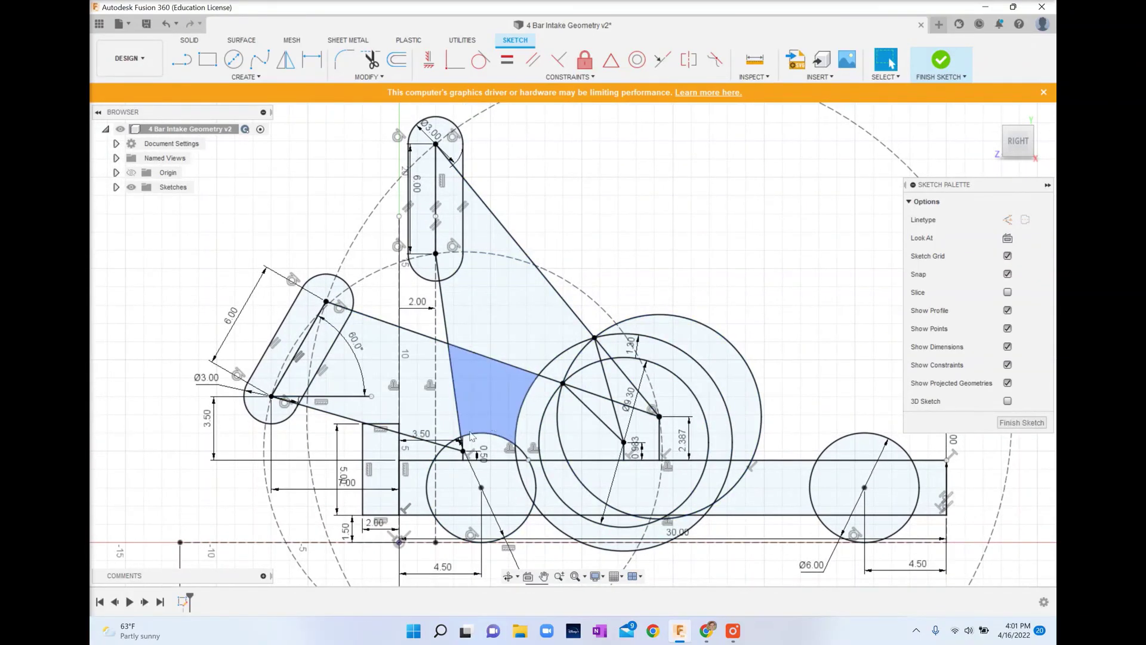
pyautogui.scroll(5, 478, 448)
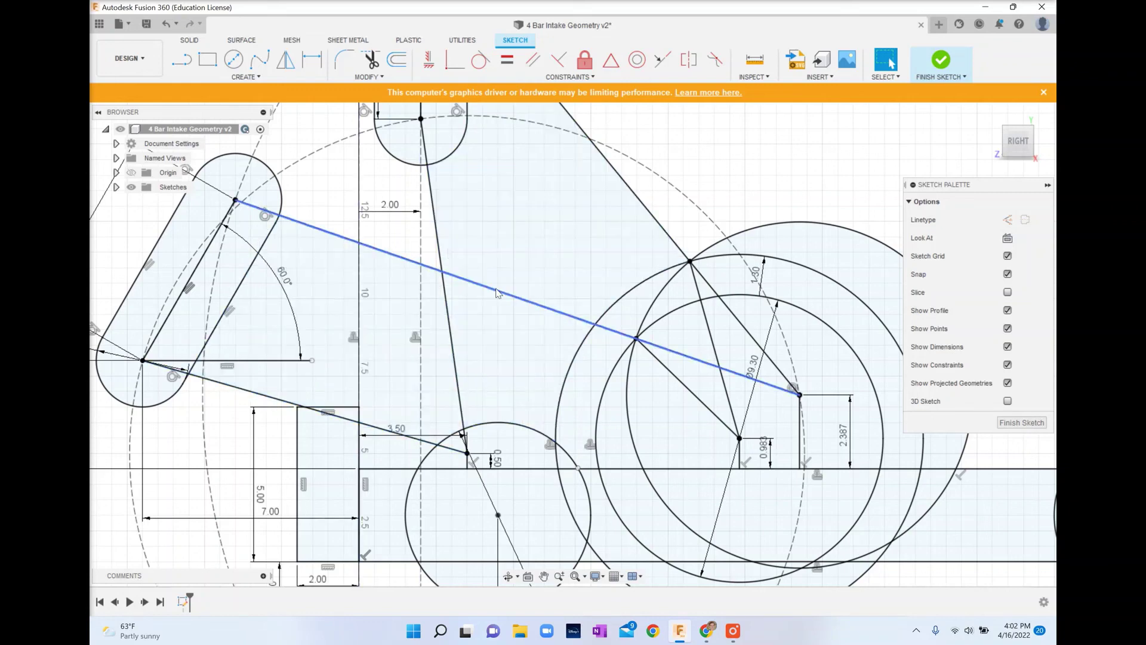
pyautogui.scroll(-3, 388, 279)
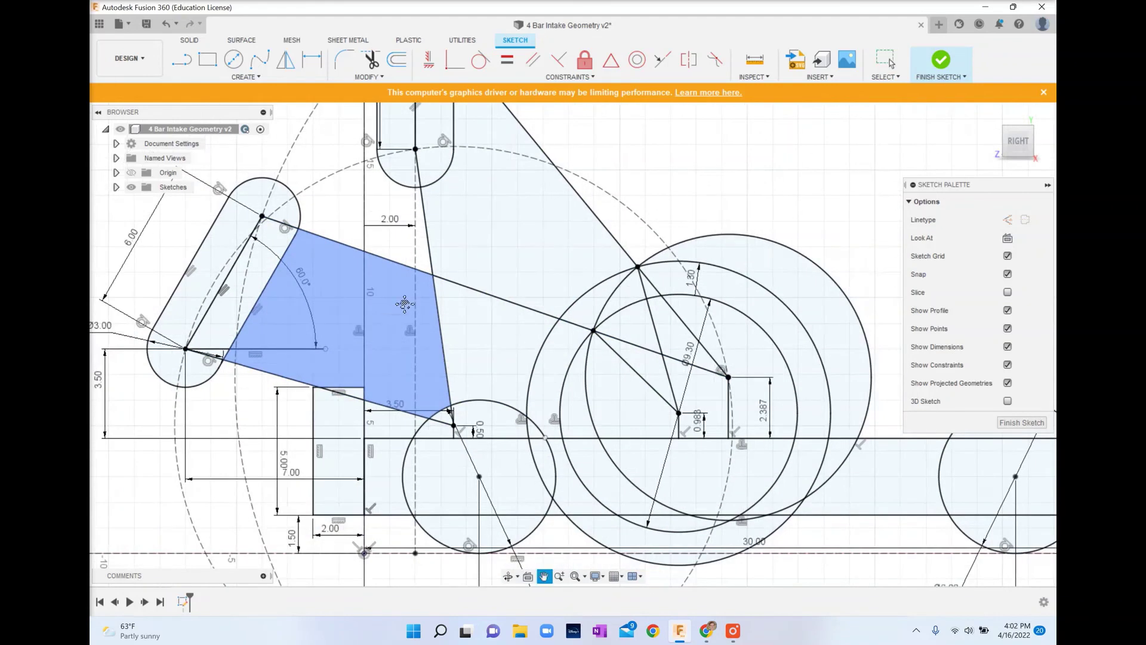
pyautogui.moveTo(417, 287)
pyautogui.mouseDown(button='middle')
pyautogui.moveTo(443, 283)
pyautogui.moveTo(424, 278)
pyautogui.mouseUp(button='middle')
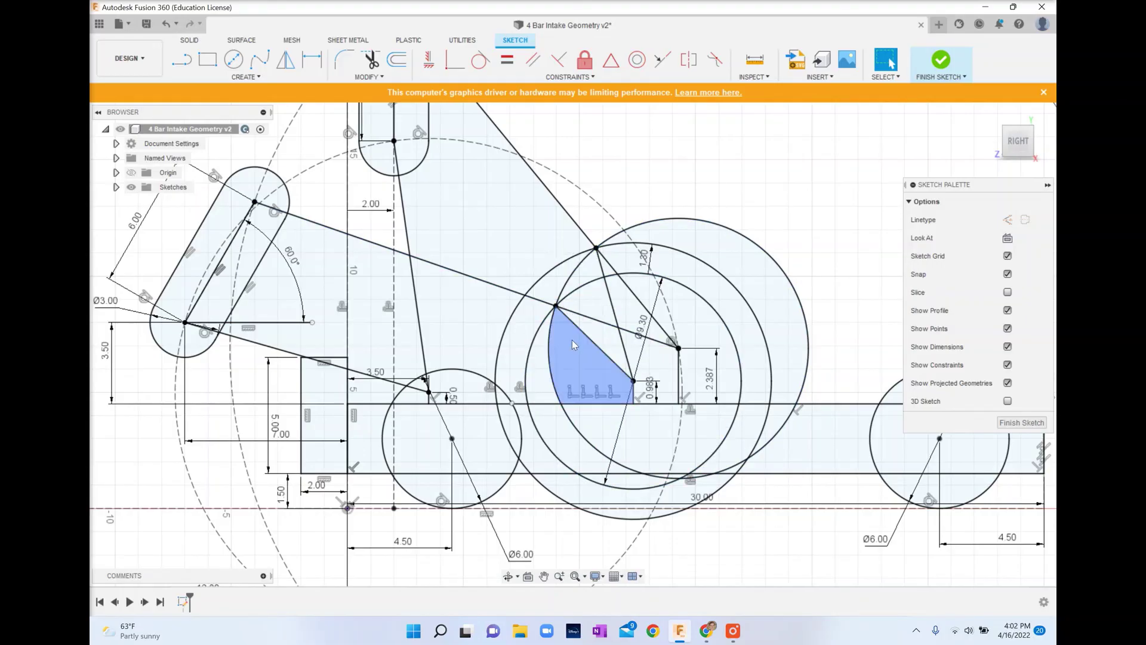
pyautogui.scroll(1, 579, 335)
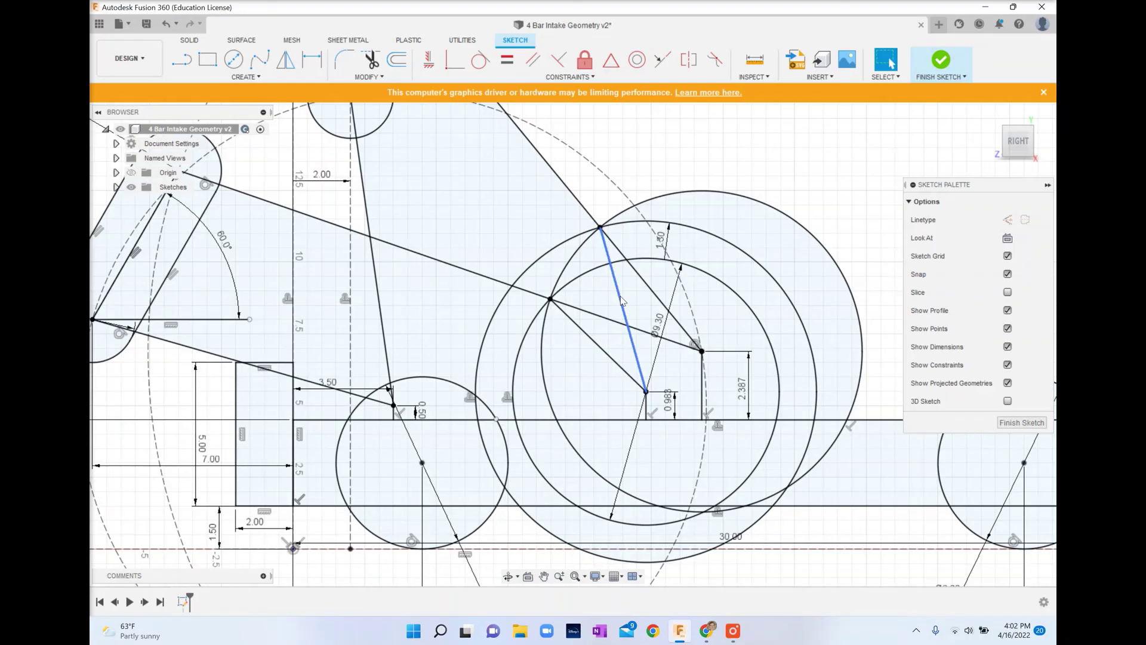
pyautogui.scroll(-5, 621, 300)
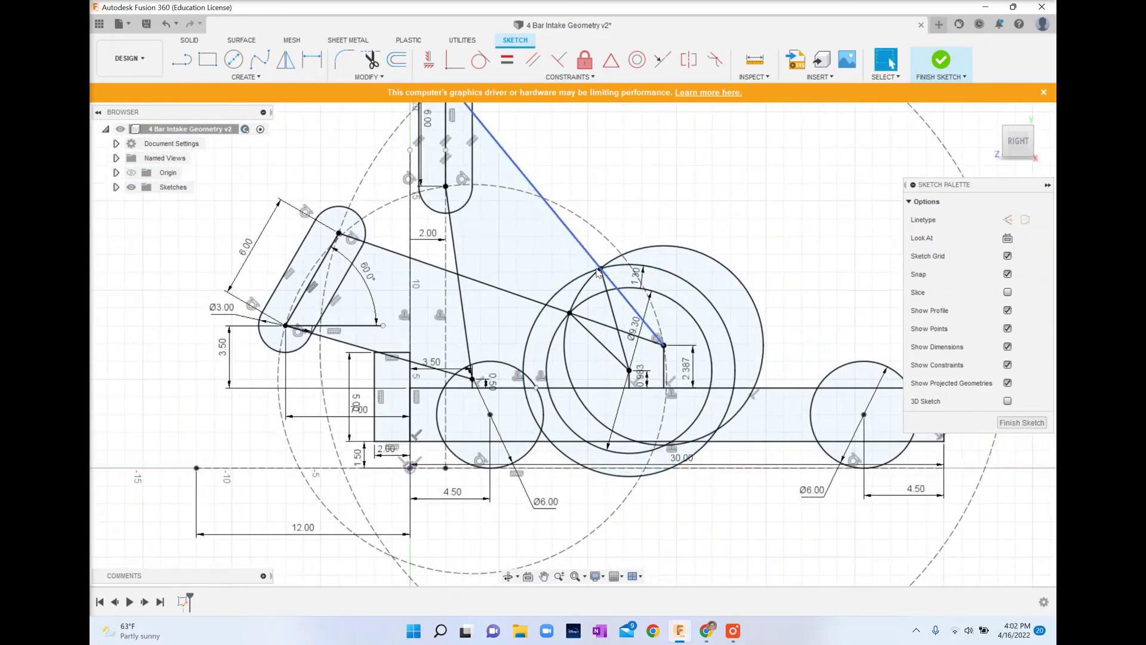
pyautogui.moveTo(527, 239); pyautogui.dragTo(526, 317, button='middle')
pyautogui.scroll(-5, 575, 313)
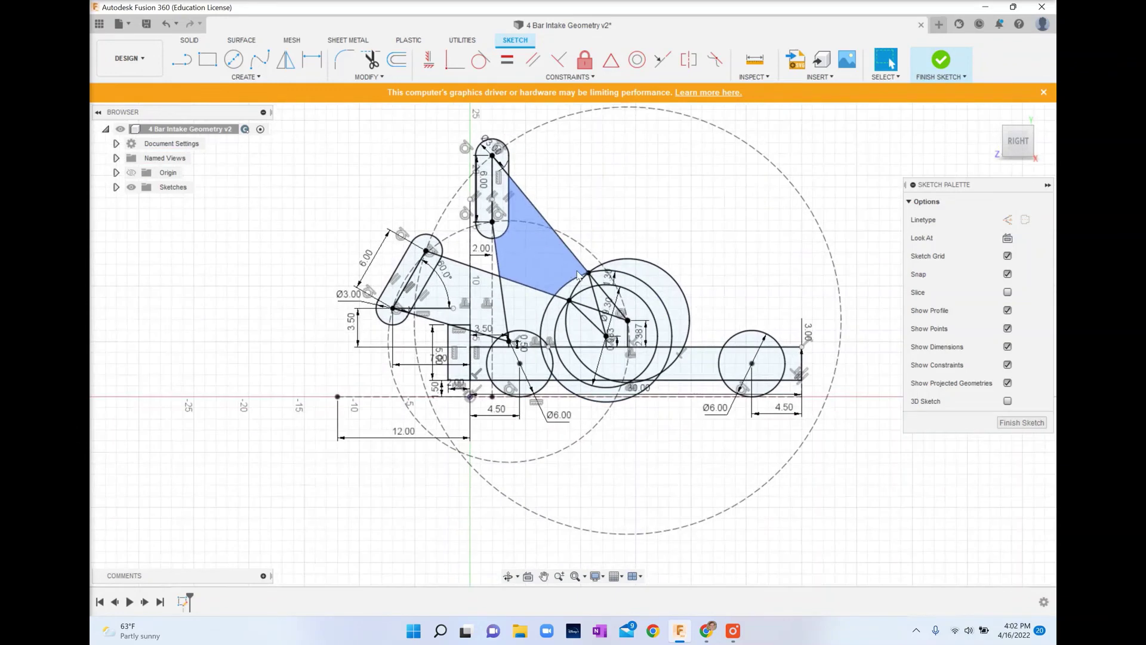
pyautogui.click(734, 587)
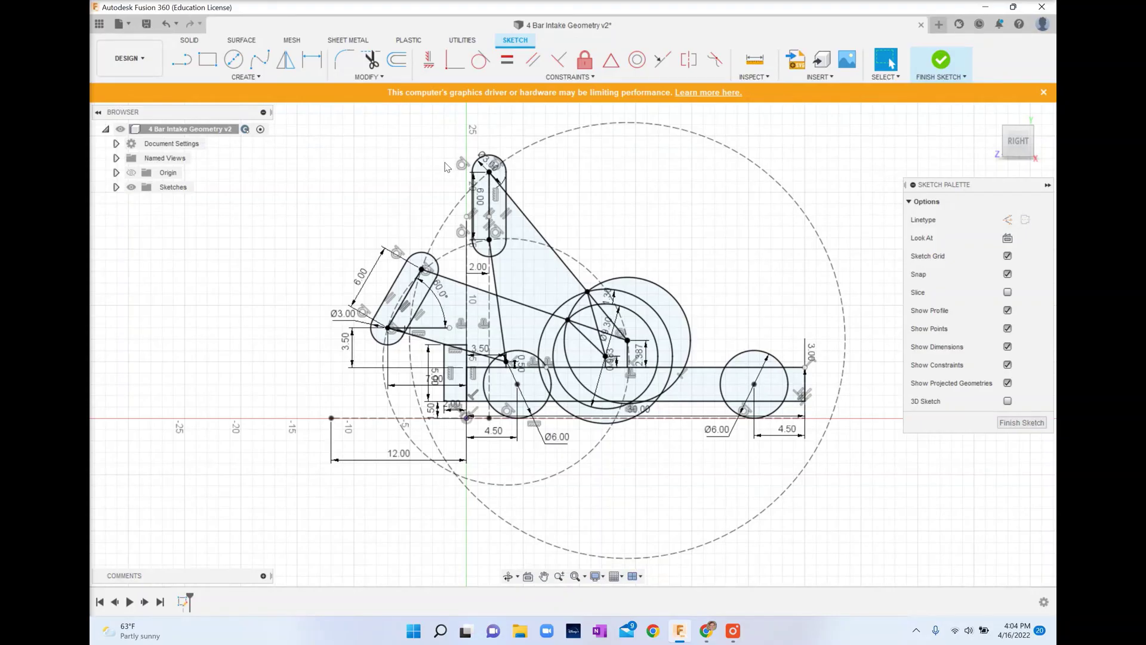
pyautogui.scroll(-2, 719, 285)
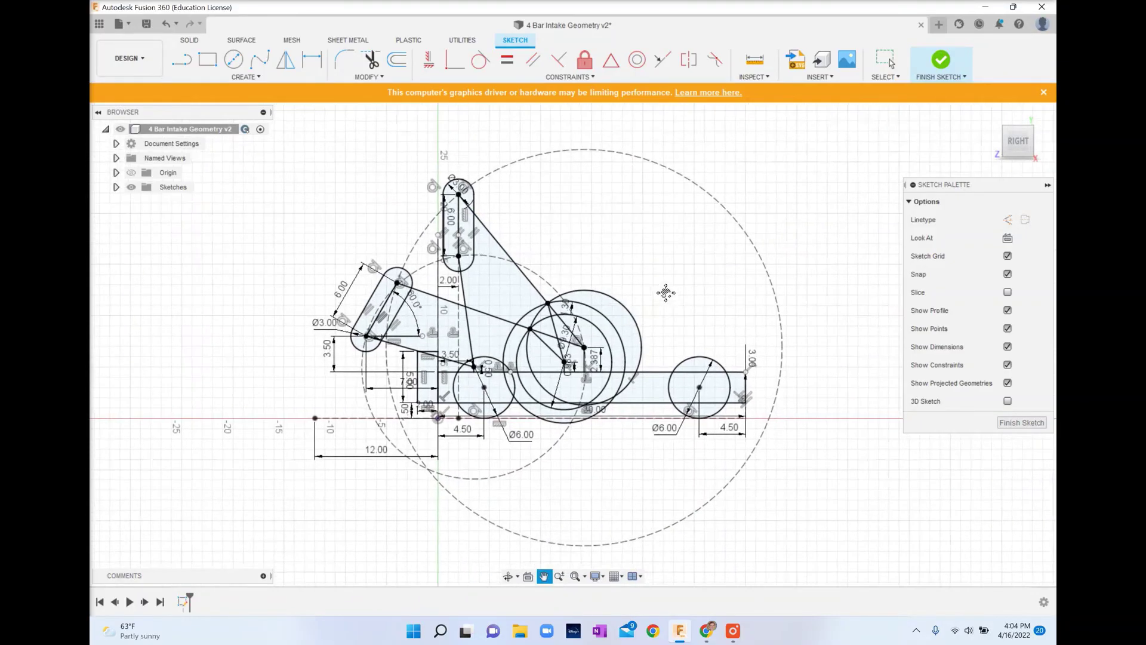
pyautogui.scroll(-3, 646, 256)
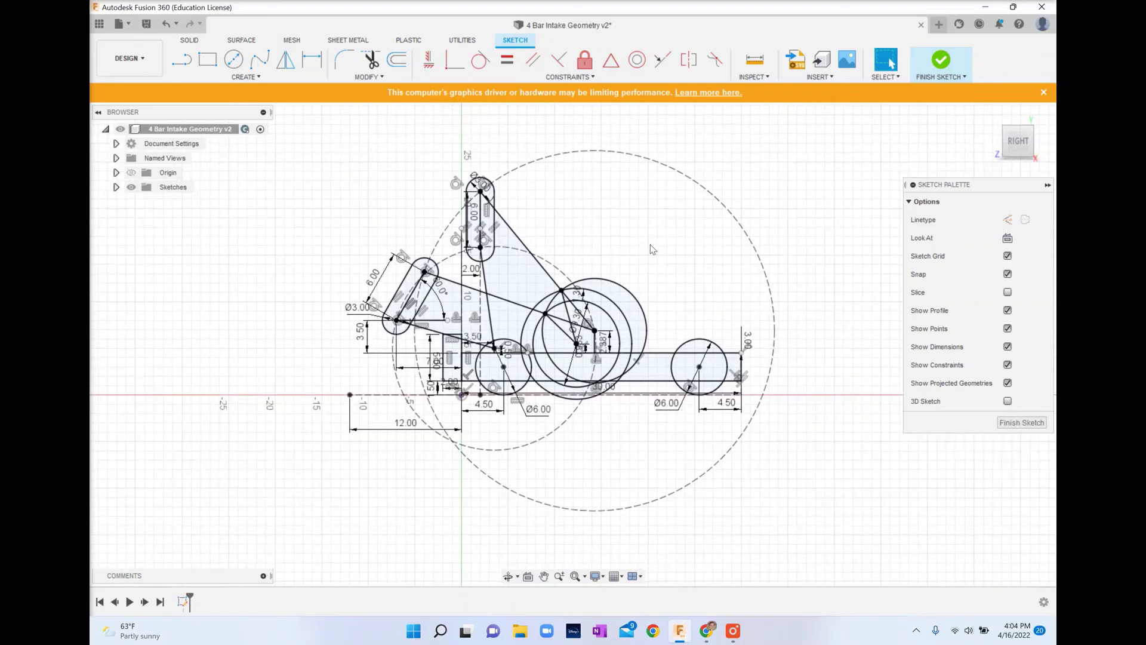